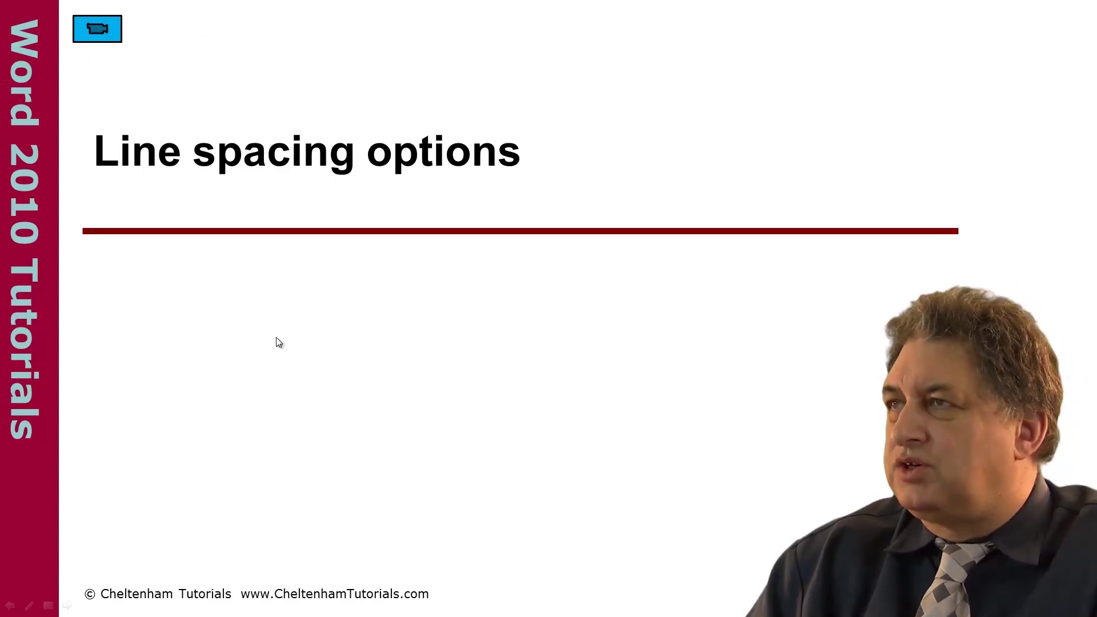
Step: Launch Word with the Line Spacing.docx practice document from the title slide
left_click(105, 30)
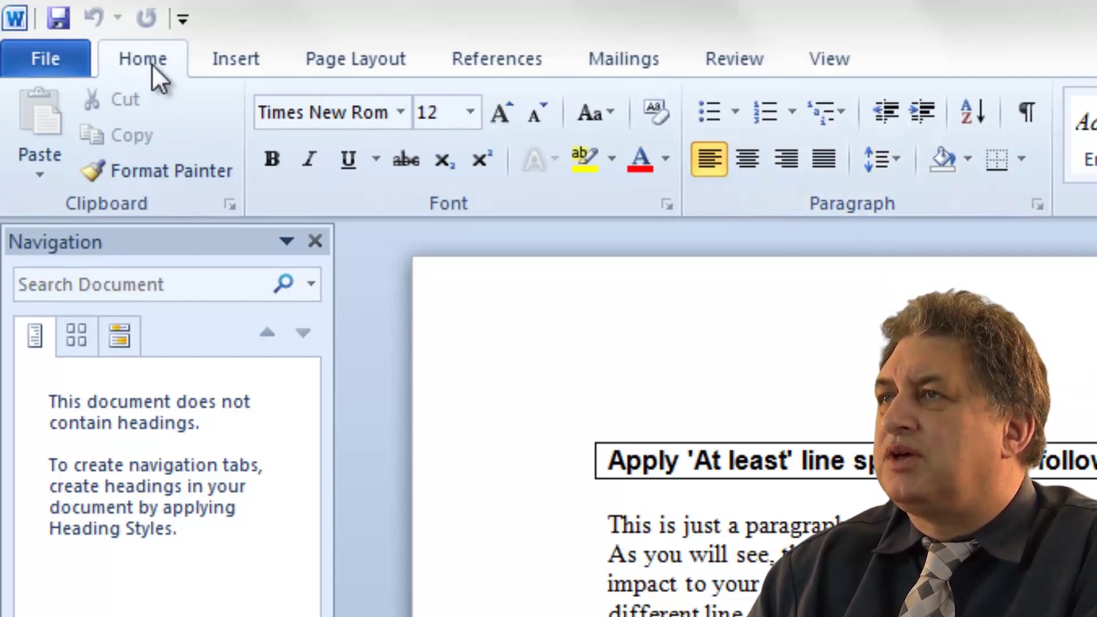
left_click(893, 159)
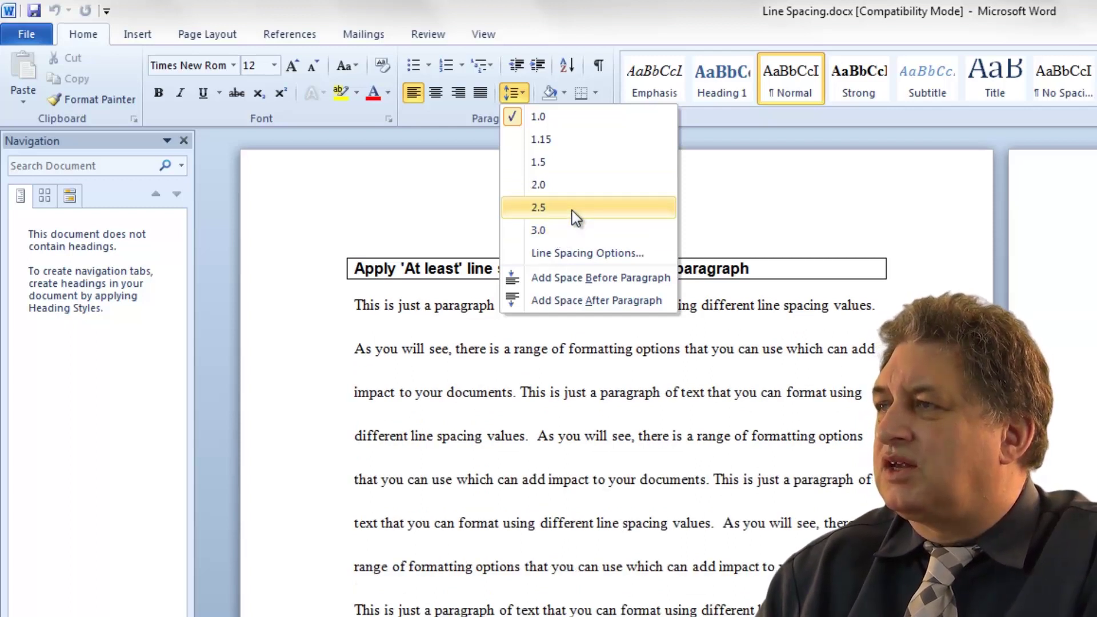
left_click(571, 208)
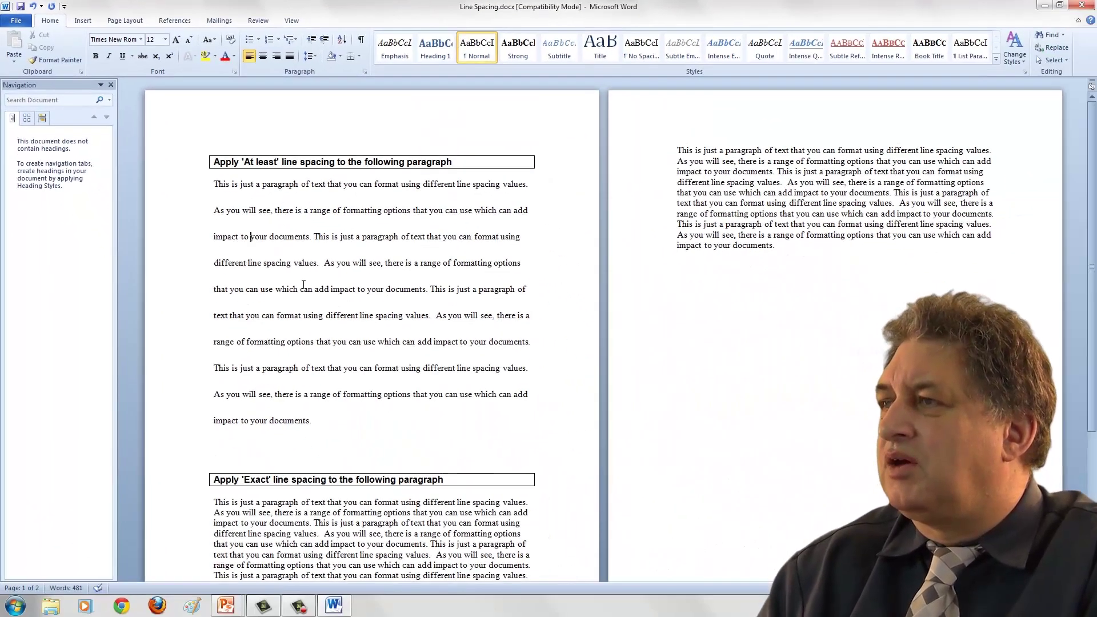
left_click(33, 7)
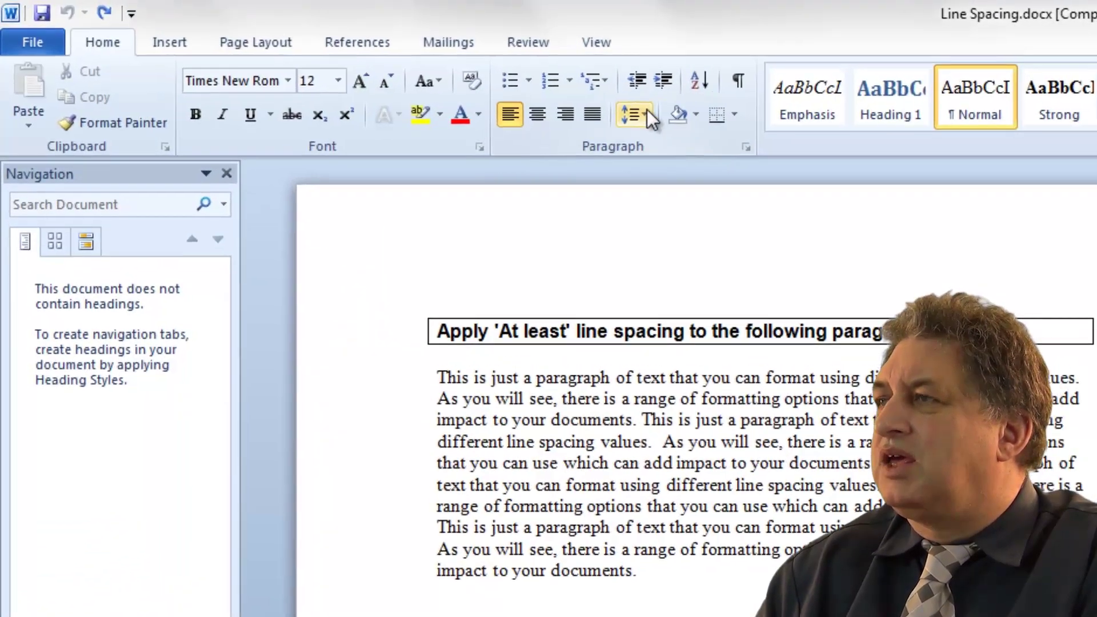
left_click(547, 98)
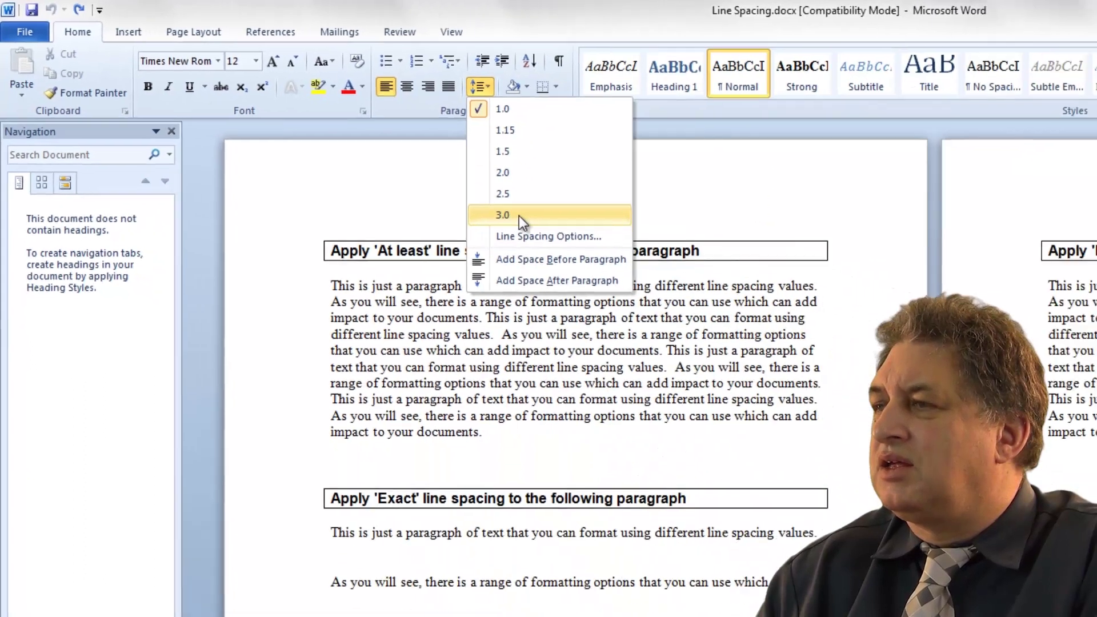
left_click(716, 297)
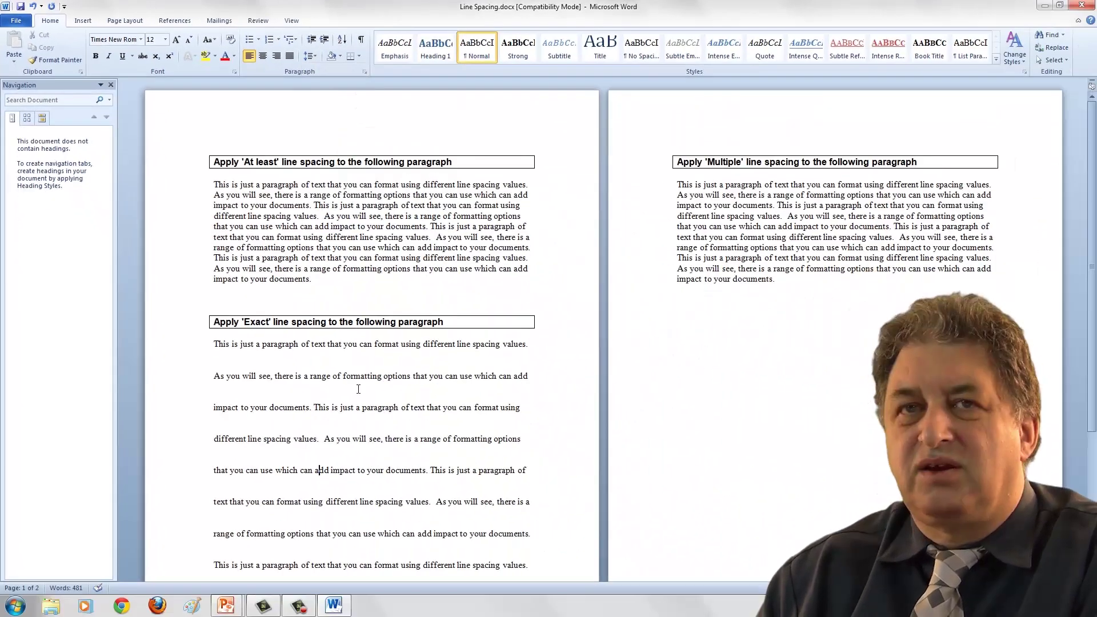
left_click(33, 7)
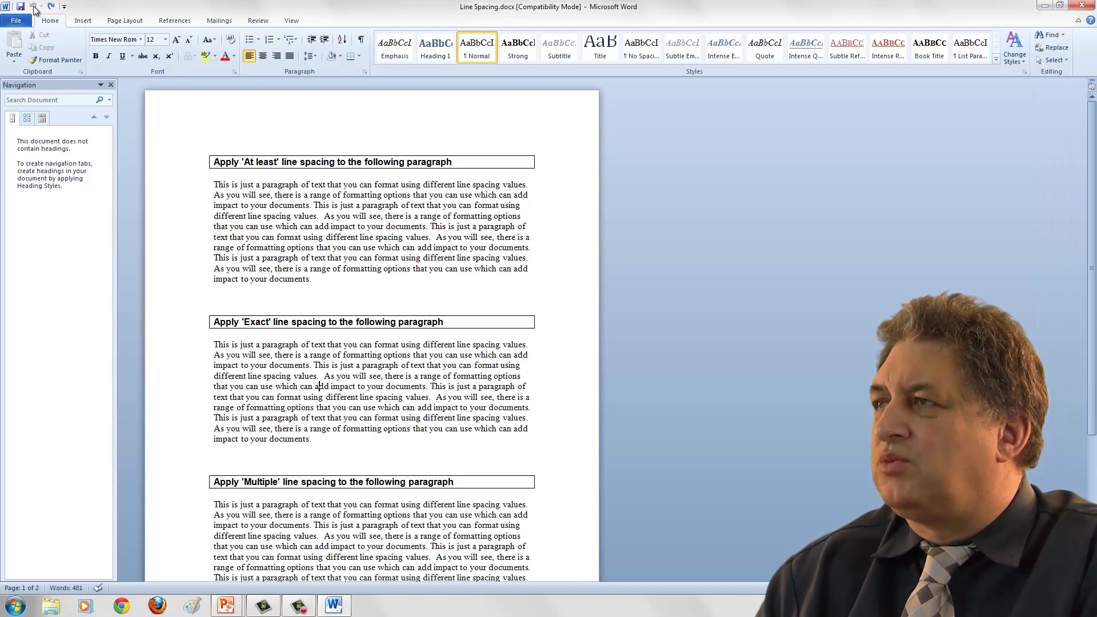
Step: Set the first paragraph's line spacing to At least 18 pt in Line Spacing Options
left_click(330, 206)
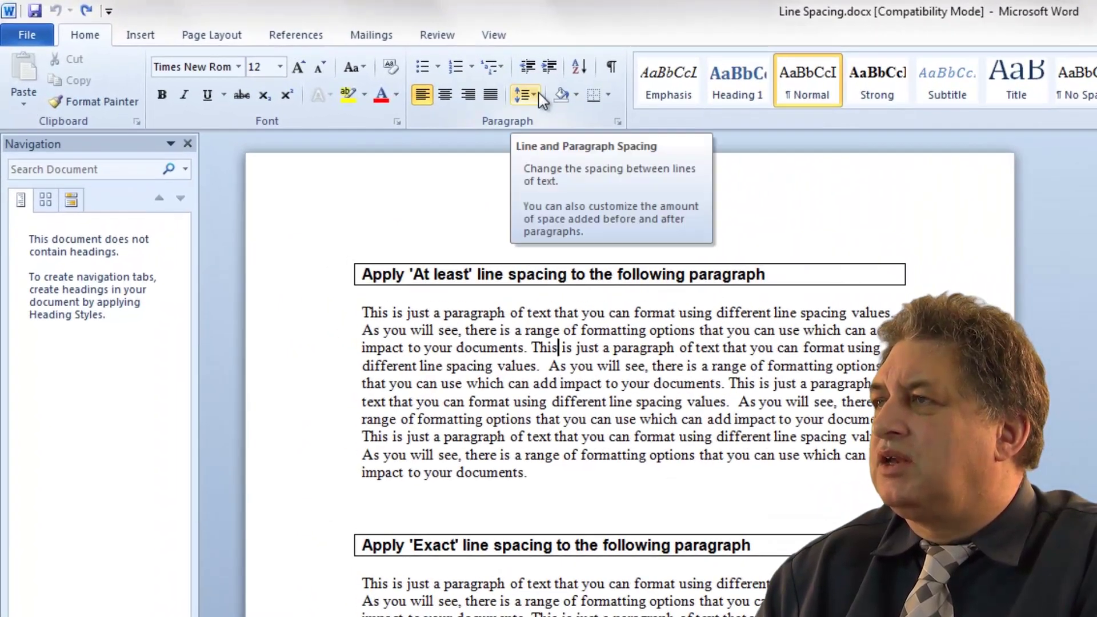
left_click(539, 95)
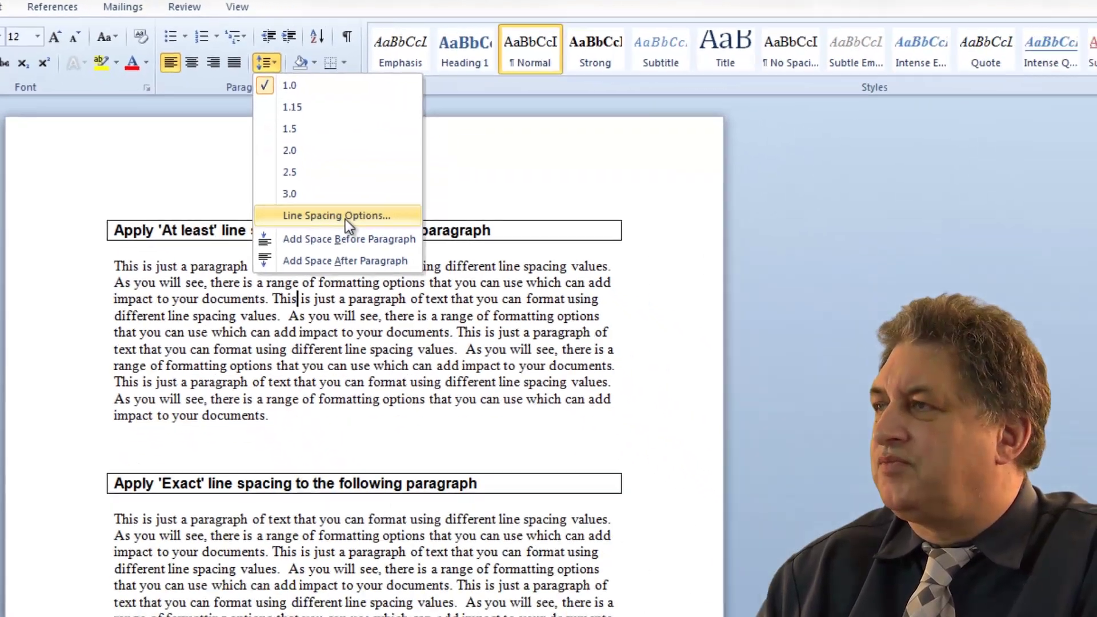
left_click(478, 300)
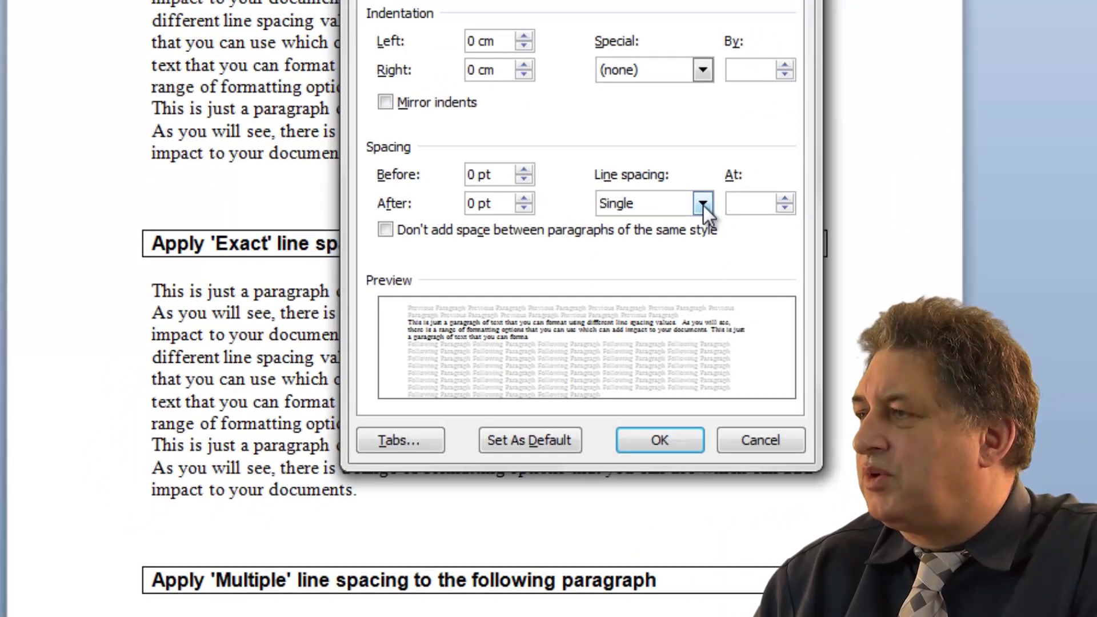
left_click(703, 204)
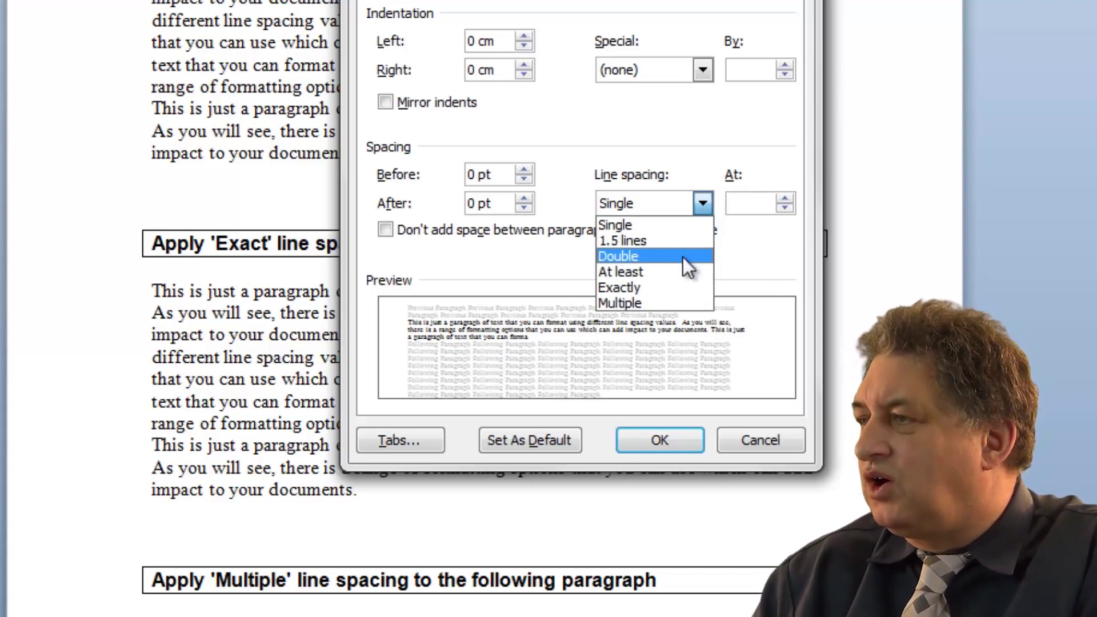
left_click(673, 272)
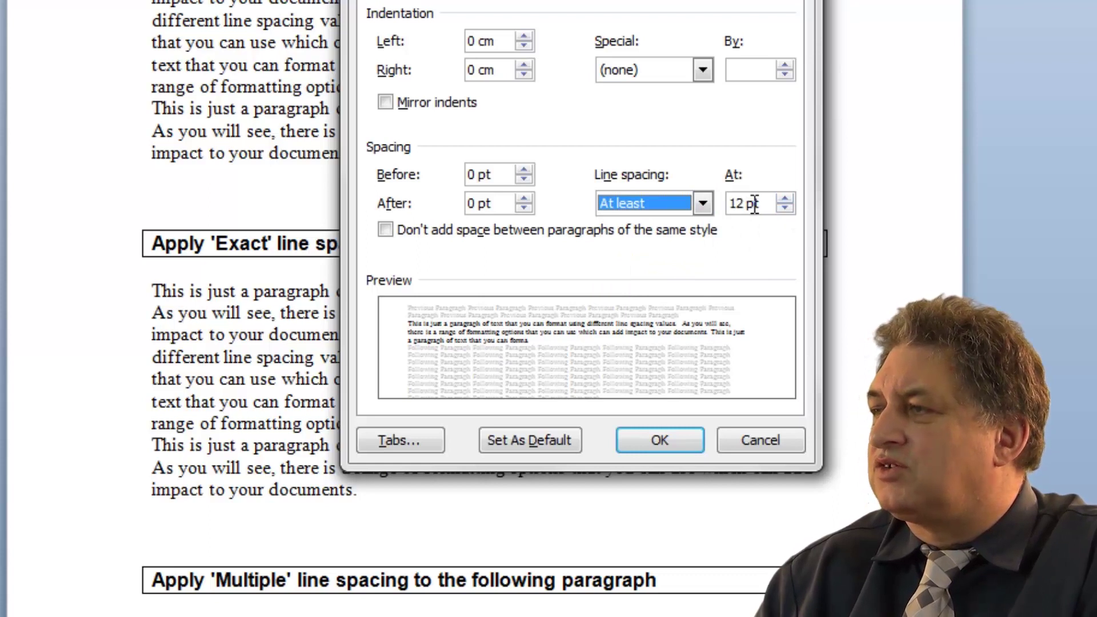
left_click(788, 199)
left_click(789, 199)
left_click(789, 199)
left_click(787, 198)
left_click(786, 199)
left_click(786, 198)
left_click(647, 451)
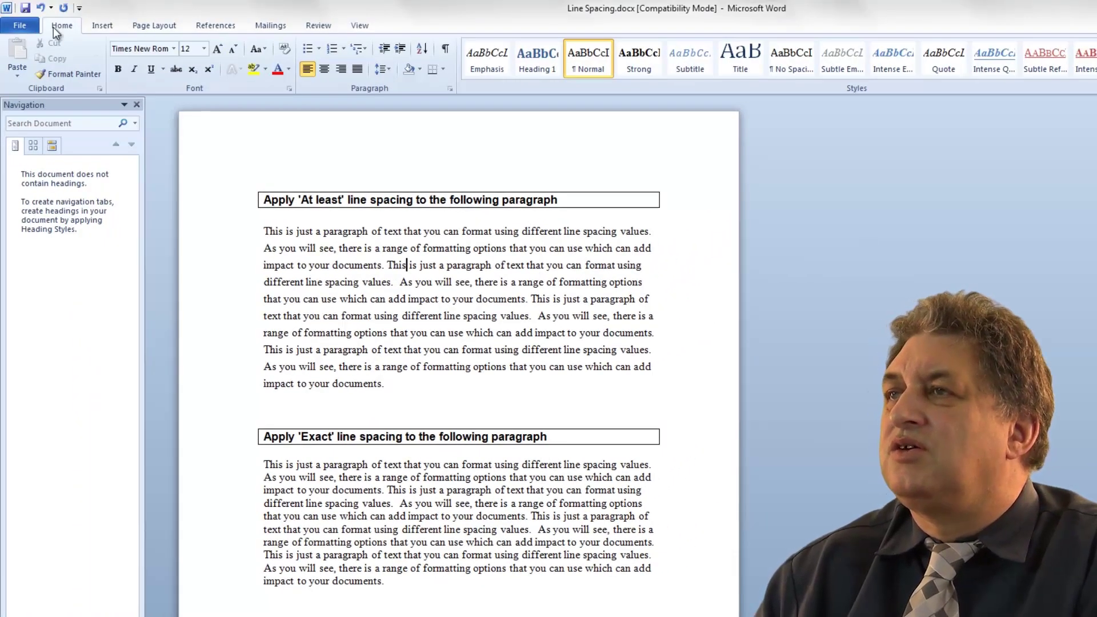
Step: Undo the at-least spacing and give the paragraph Exactly 18 pt line spacing instead
left_click(41, 9)
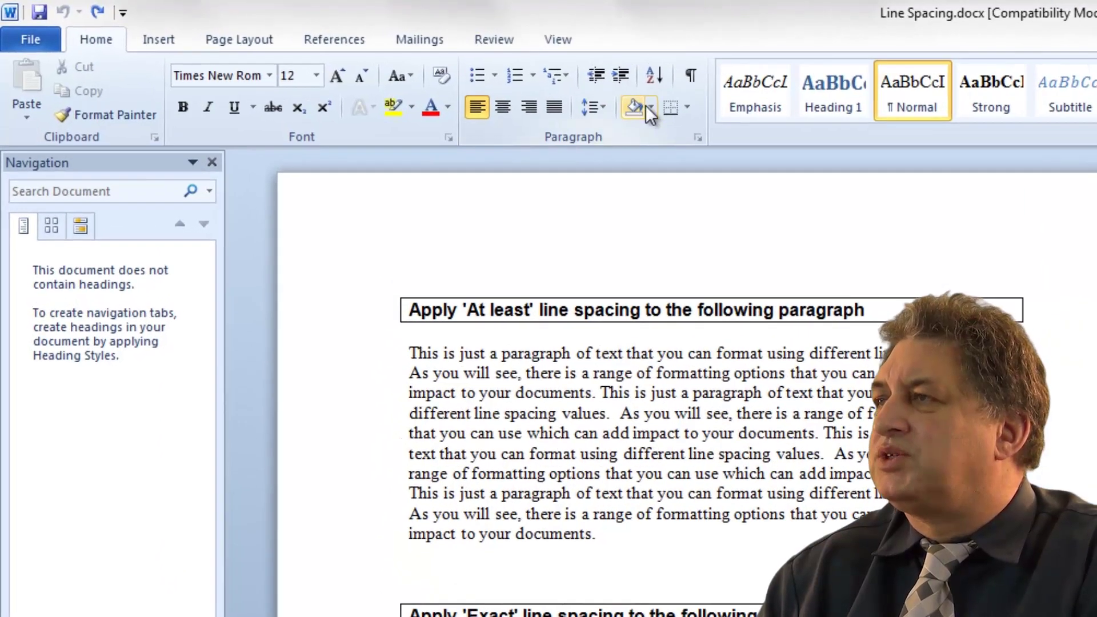
left_click(651, 107)
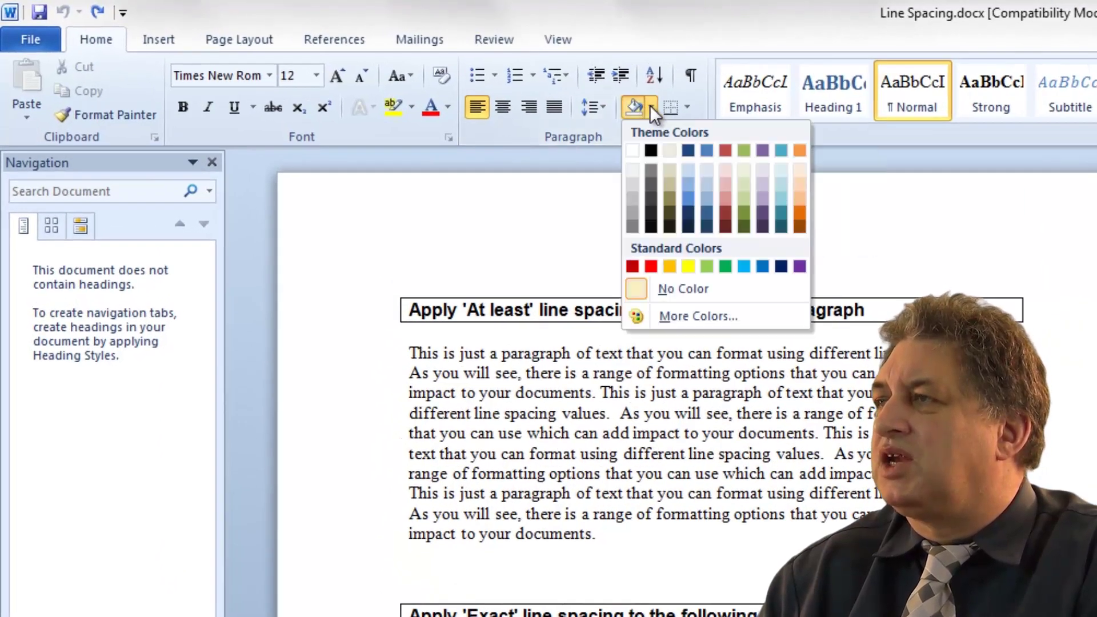
left_click(605, 105)
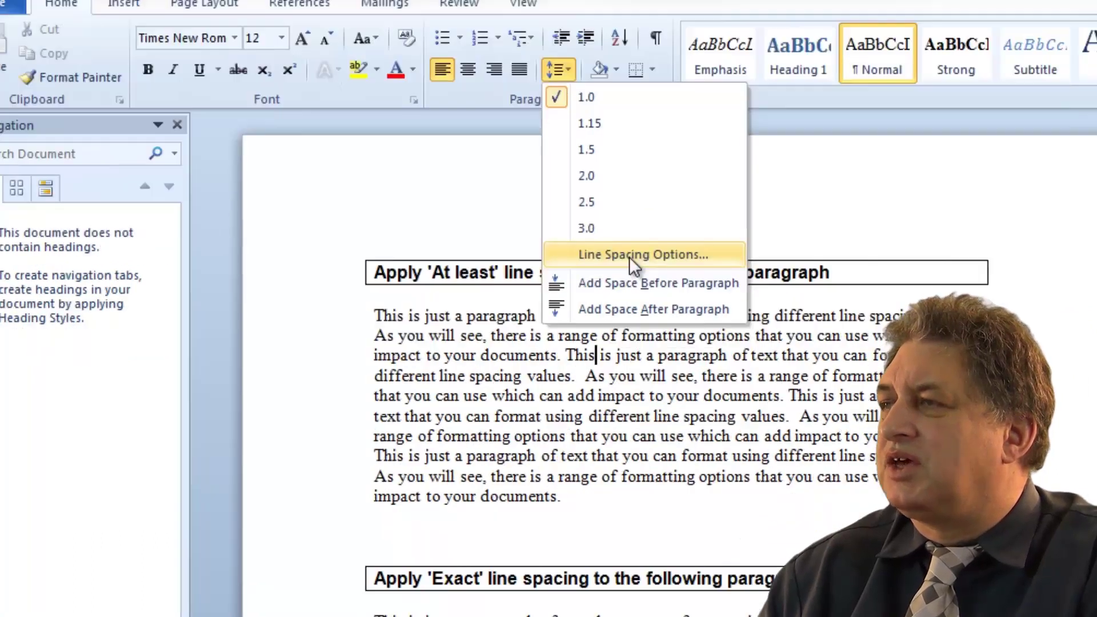
left_click(666, 292)
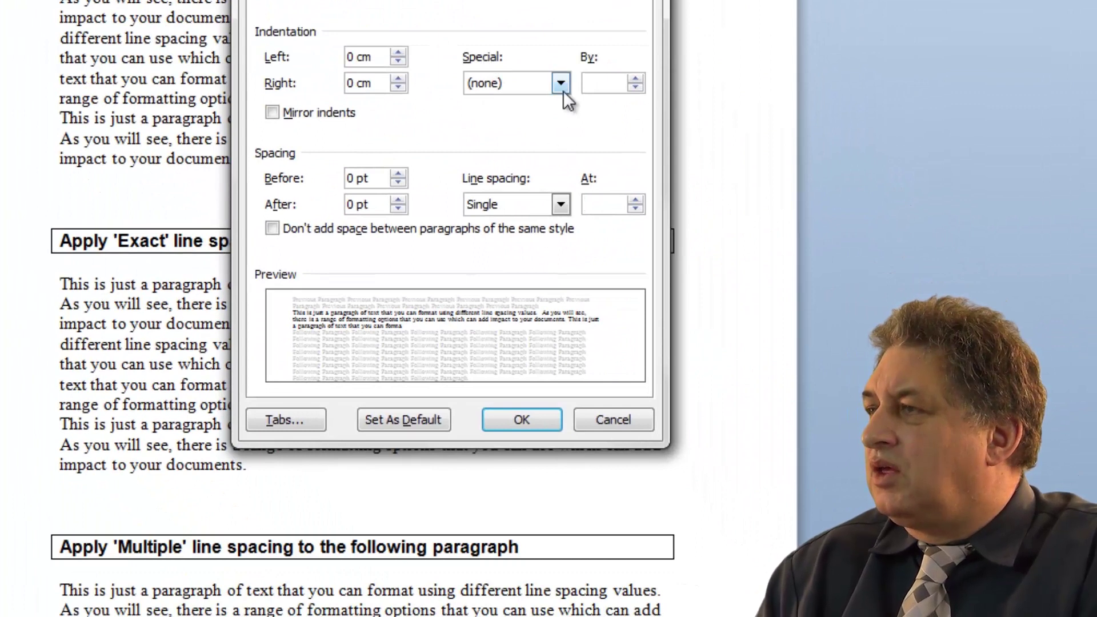
left_click(561, 204)
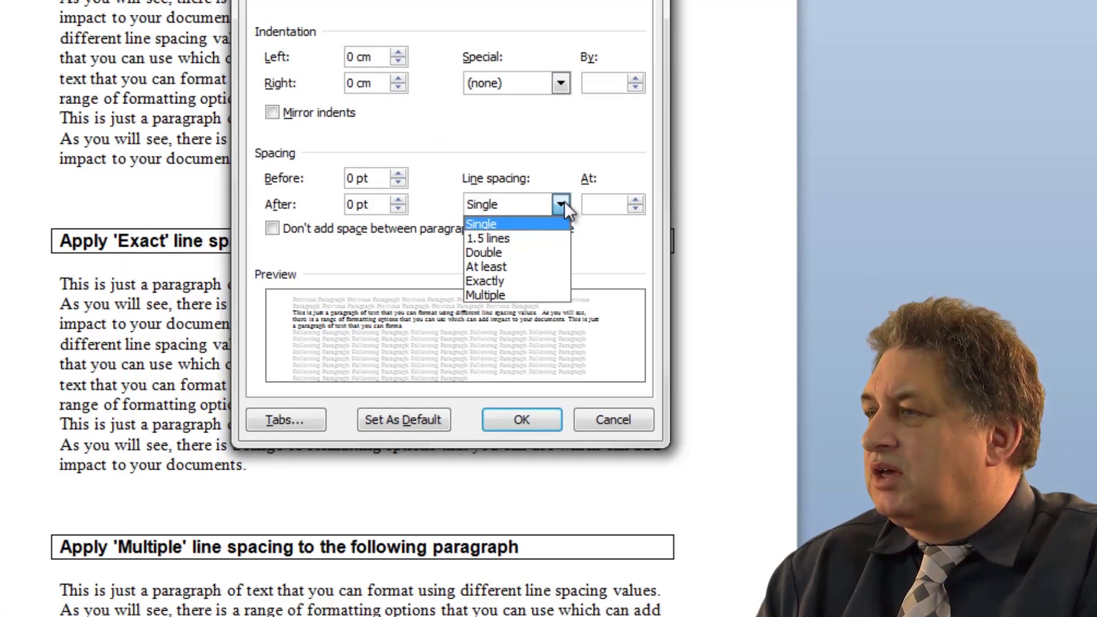
left_click(550, 281)
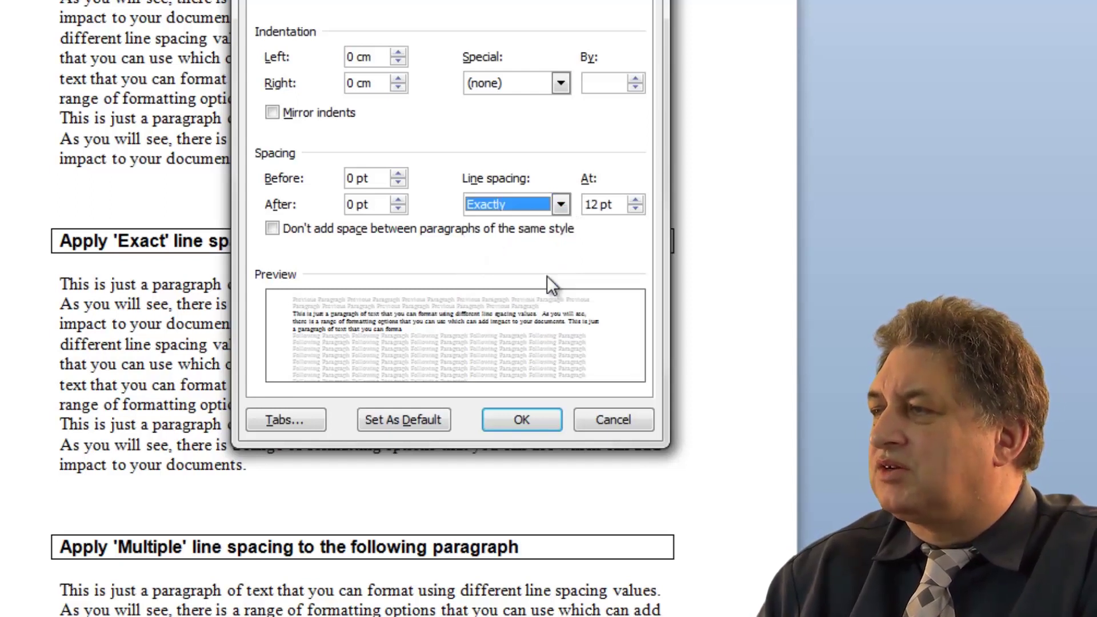
left_click(638, 200)
left_click(638, 200)
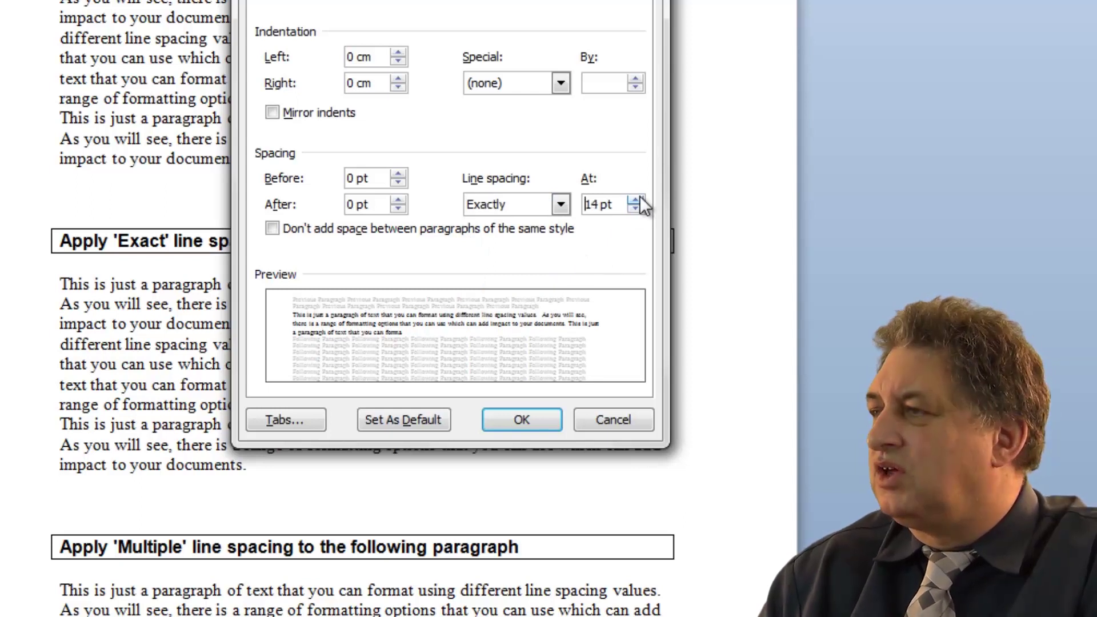
left_click(638, 200)
left_click(638, 200)
left_click(638, 200)
left_click(639, 199)
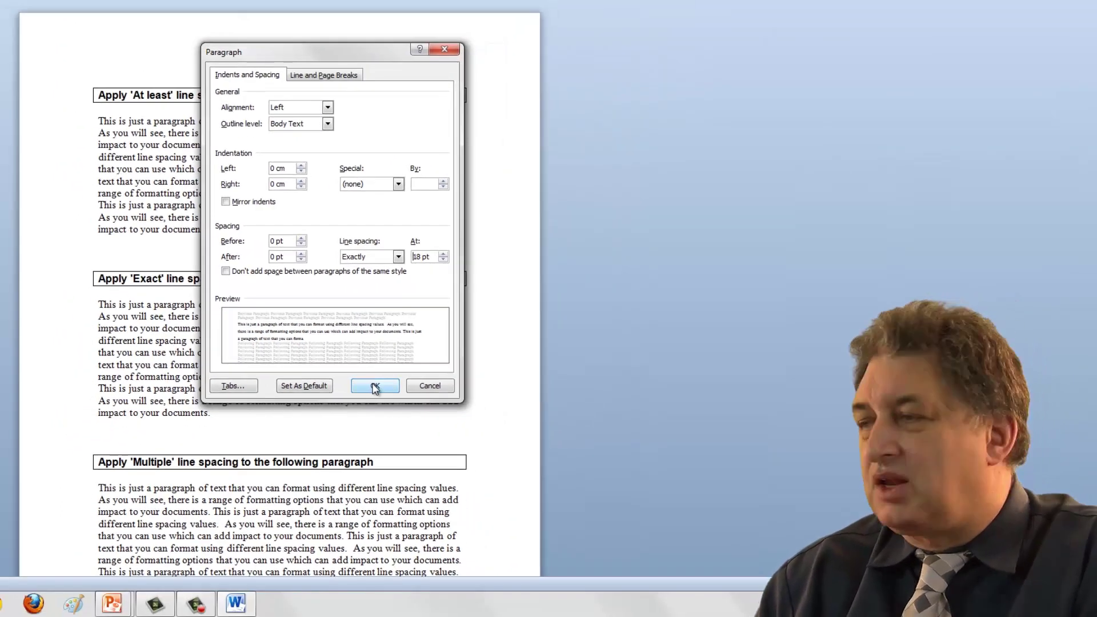
left_click(375, 387)
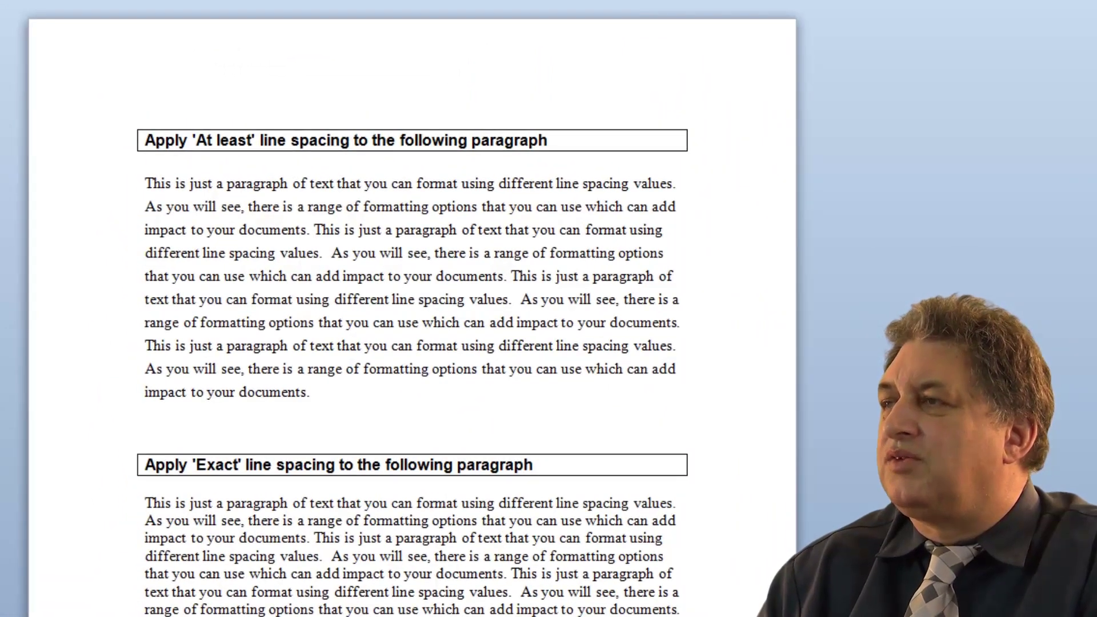
key("ctrl+z")
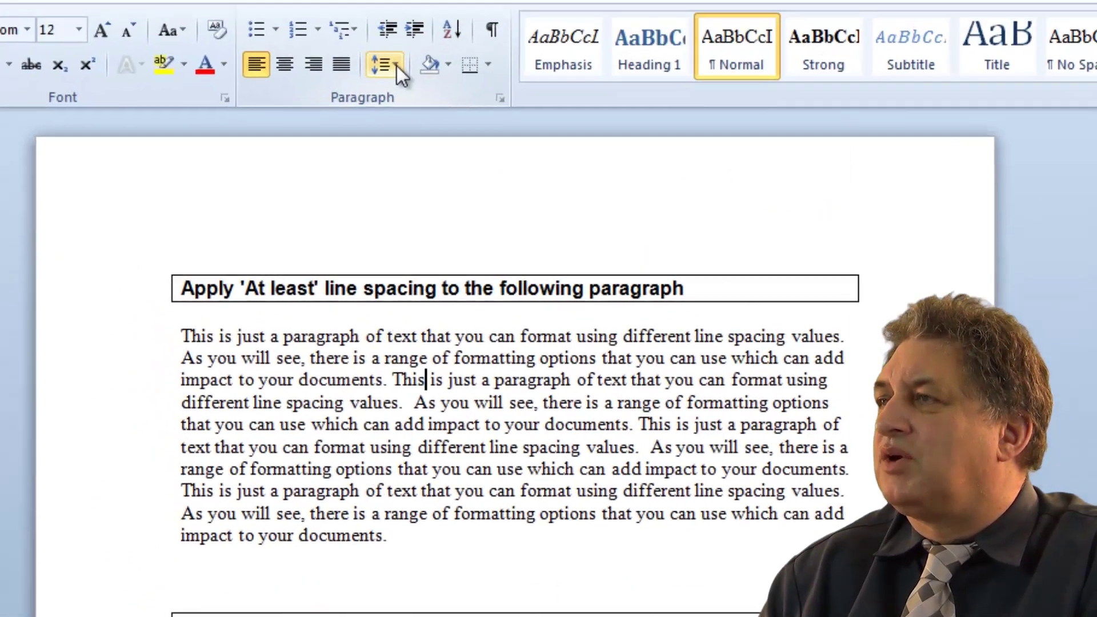
left_click(424, 102)
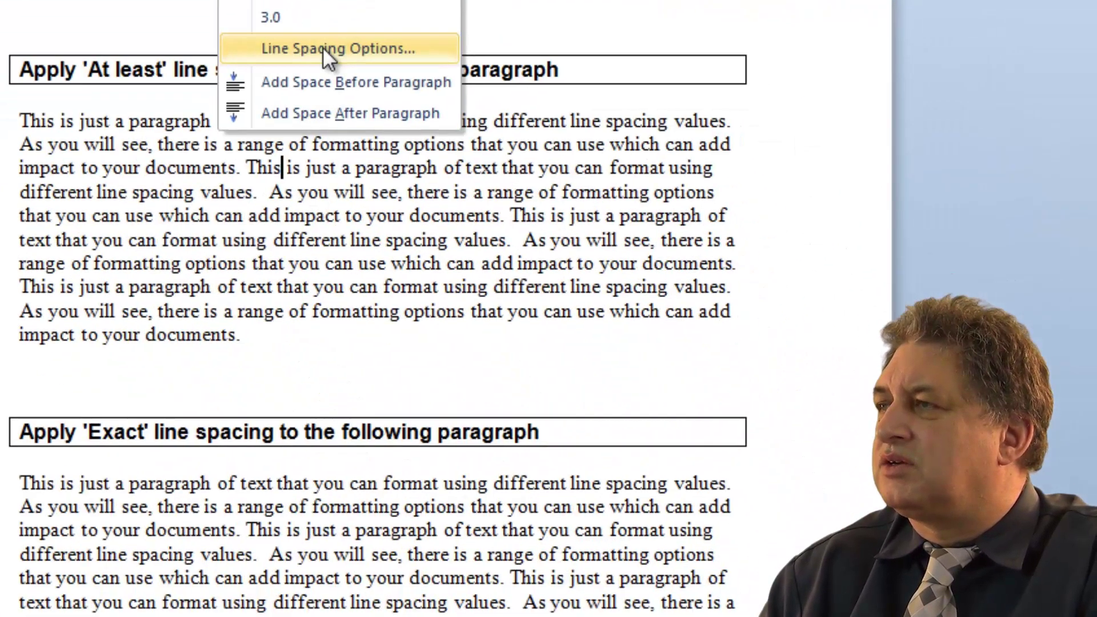
left_click(497, 320)
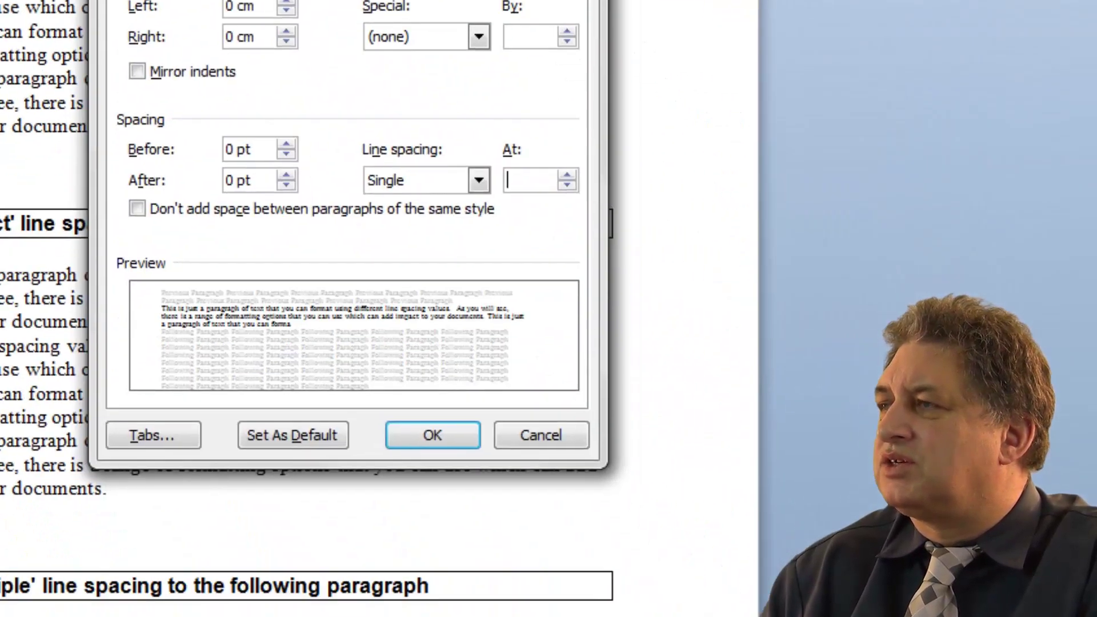
left_click(479, 181)
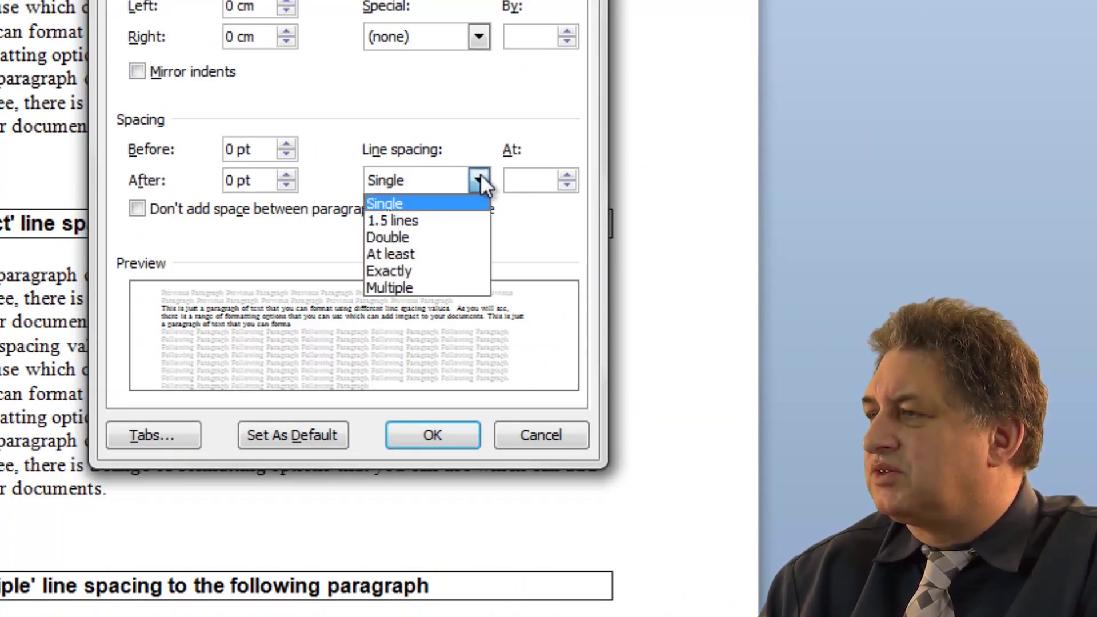
left_click(448, 282)
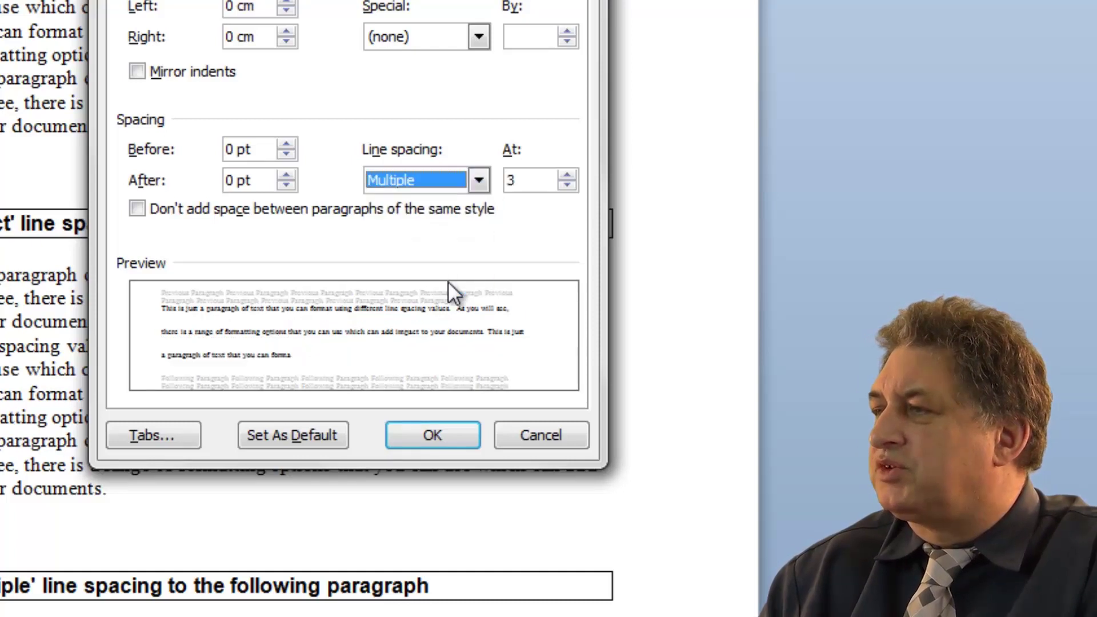
left_click(571, 176)
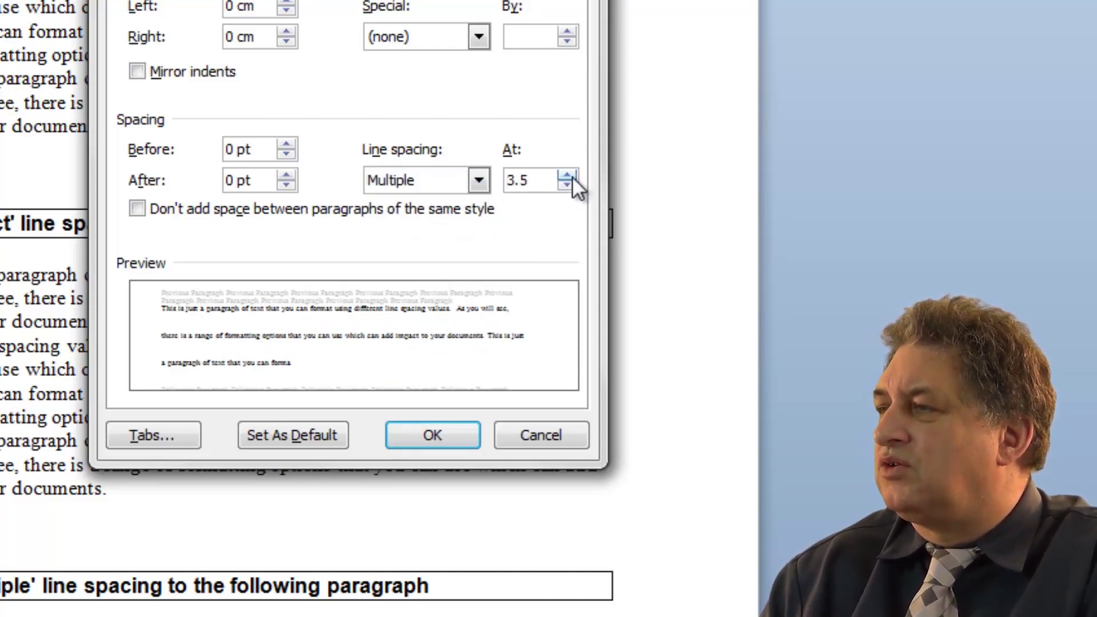
left_click(572, 176)
left_click(571, 176)
left_click(571, 176)
left_click(571, 176)
left_click(572, 176)
left_click(572, 176)
left_click(571, 176)
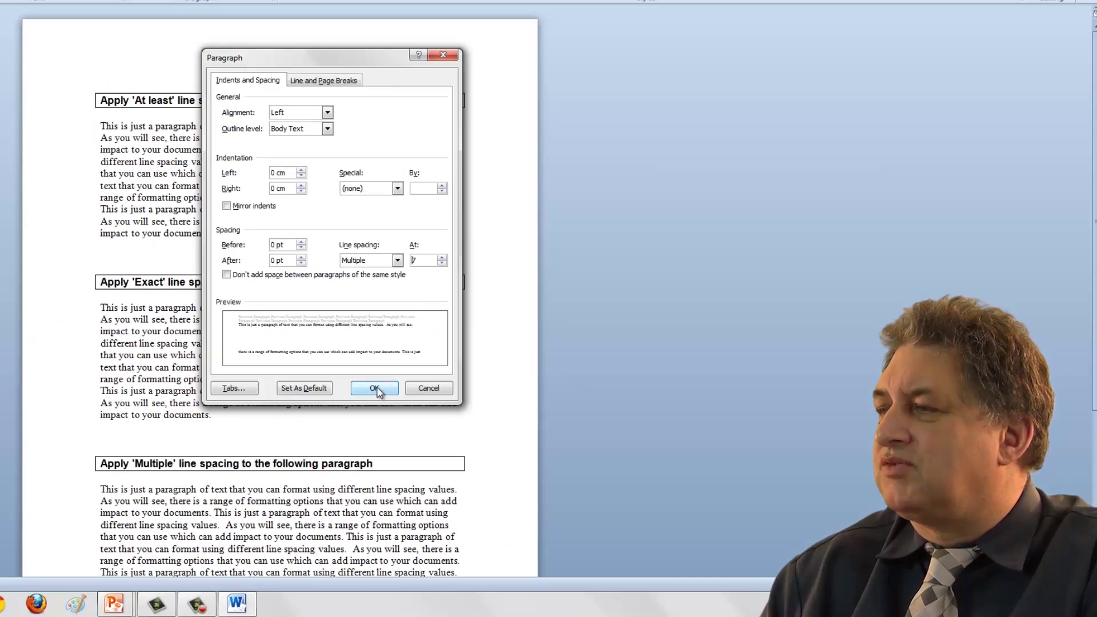
left_click(374, 389)
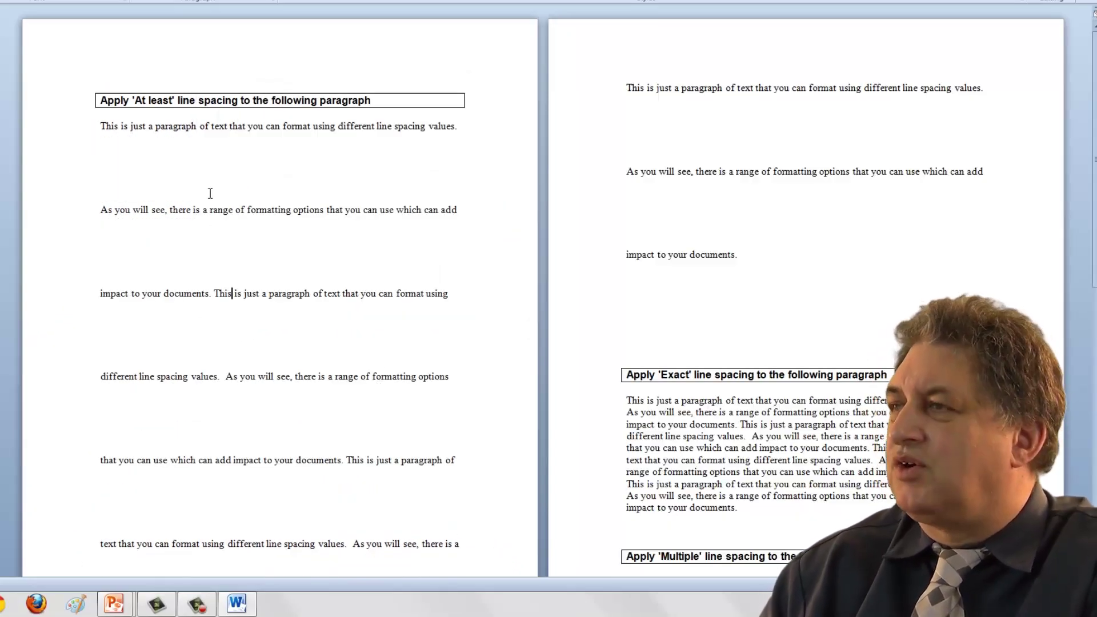
left_click(231, 293)
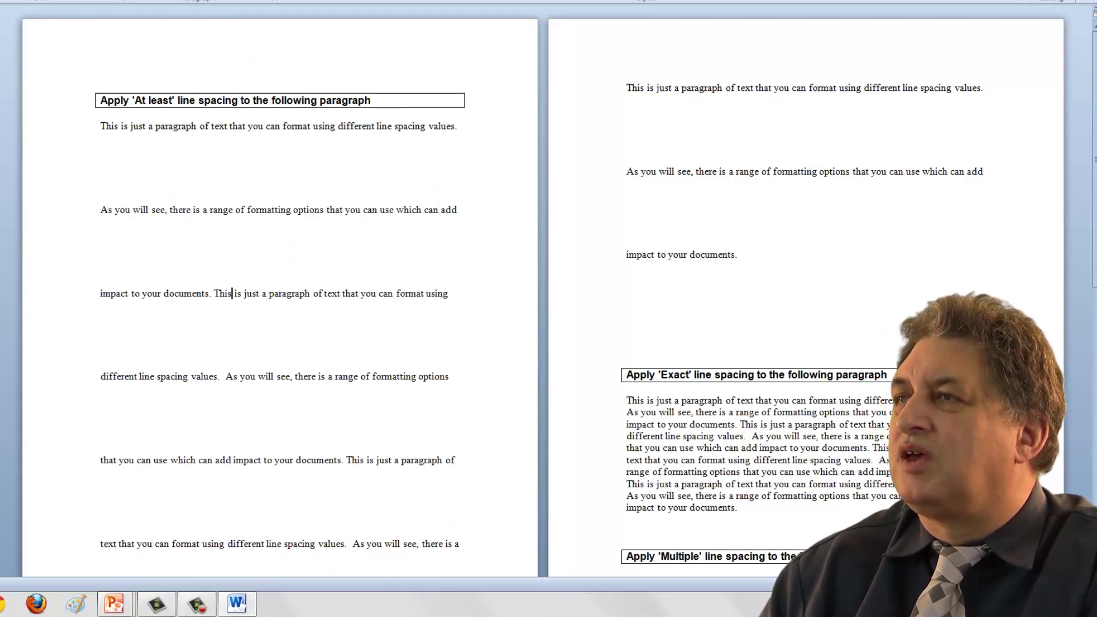
key("ctrl+z")
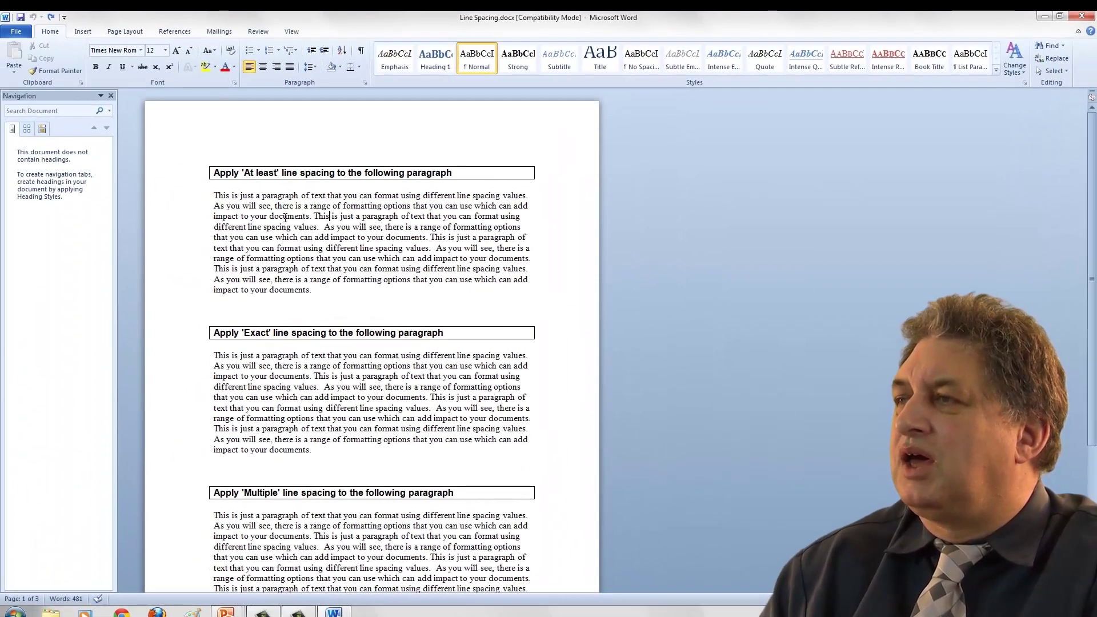
left_click(283, 216)
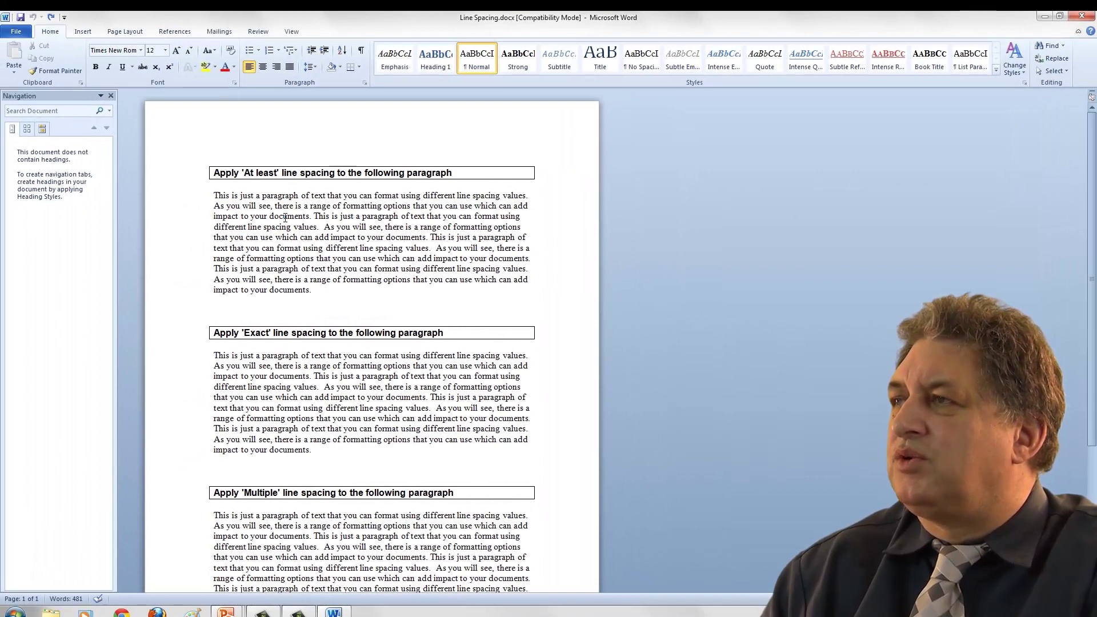
left_click(309, 67)
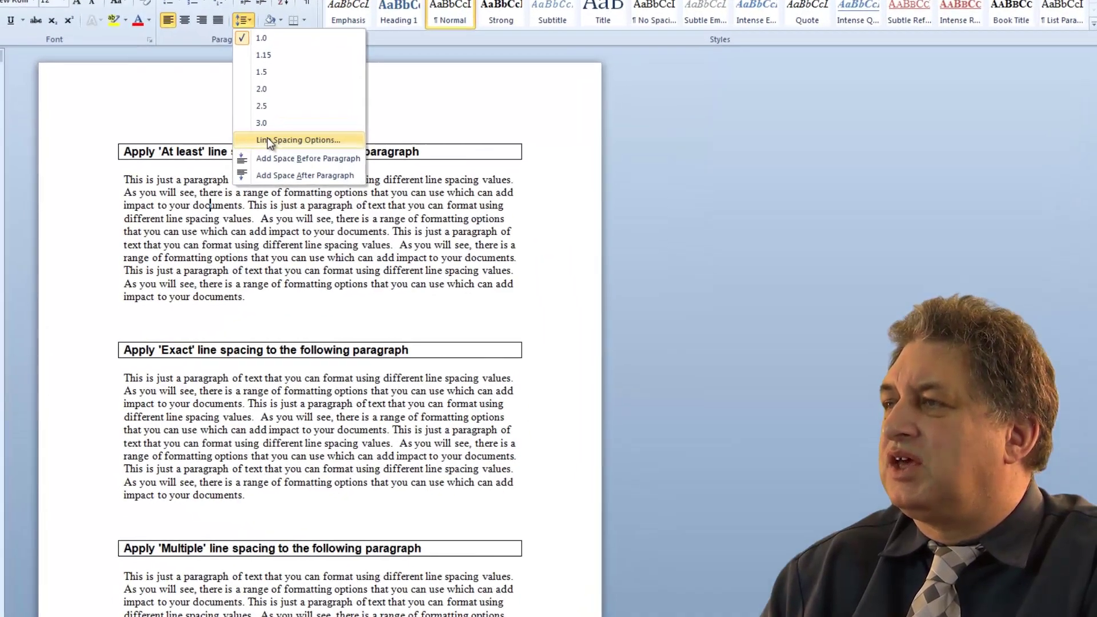
left_click(267, 140)
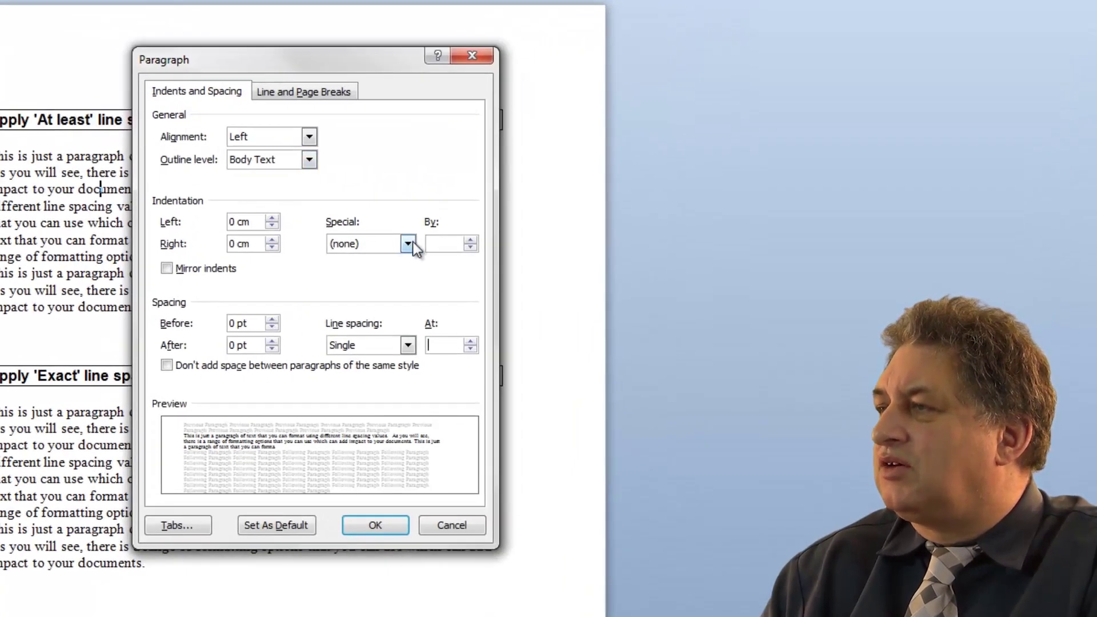
left_click(408, 345)
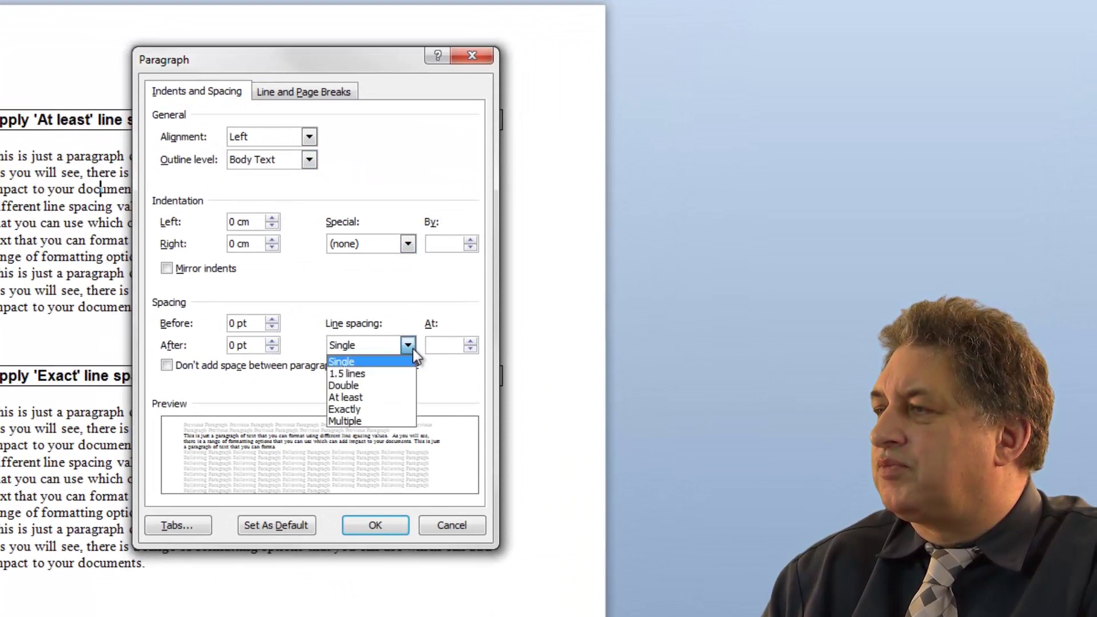
left_click(387, 409)
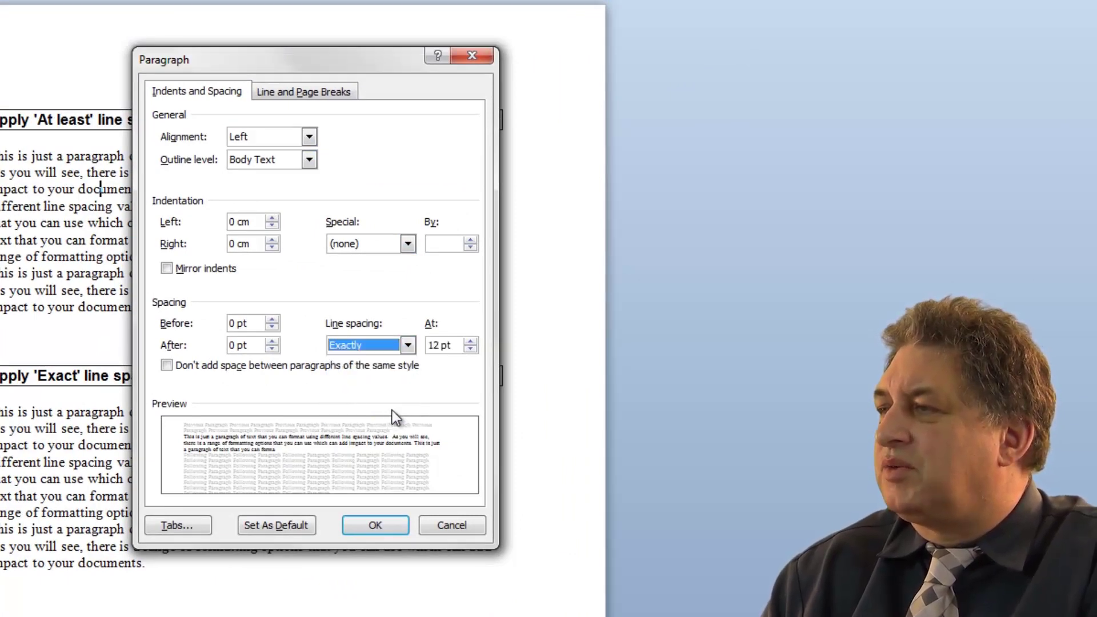
left_click(470, 342)
left_click(470, 342)
left_click(470, 342)
left_click(470, 342)
left_click(470, 342)
left_click(471, 342)
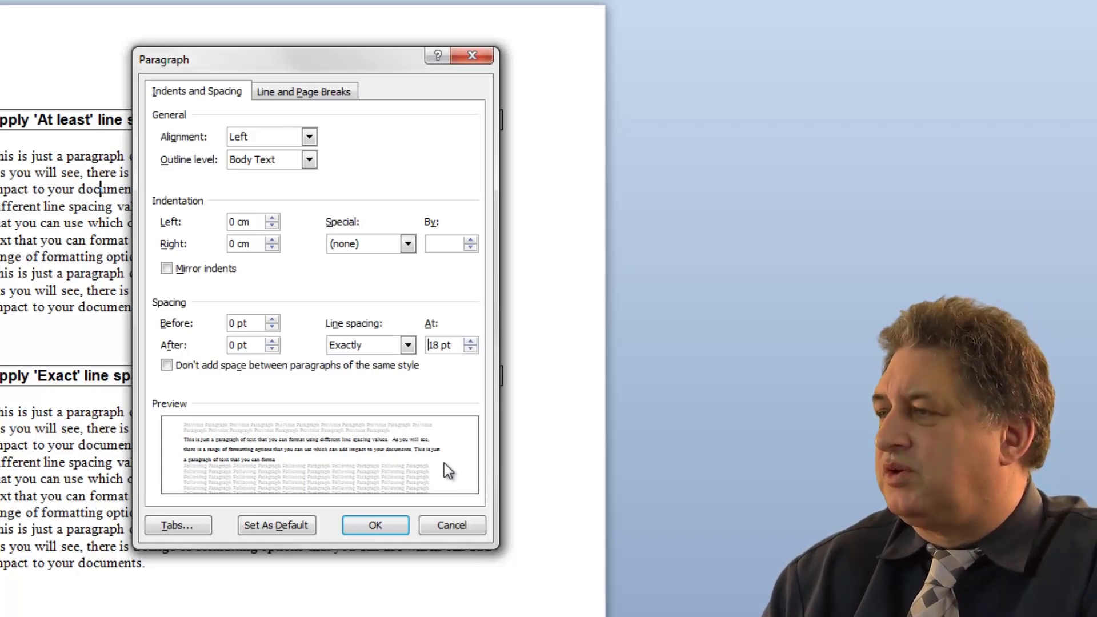
left_click(458, 523)
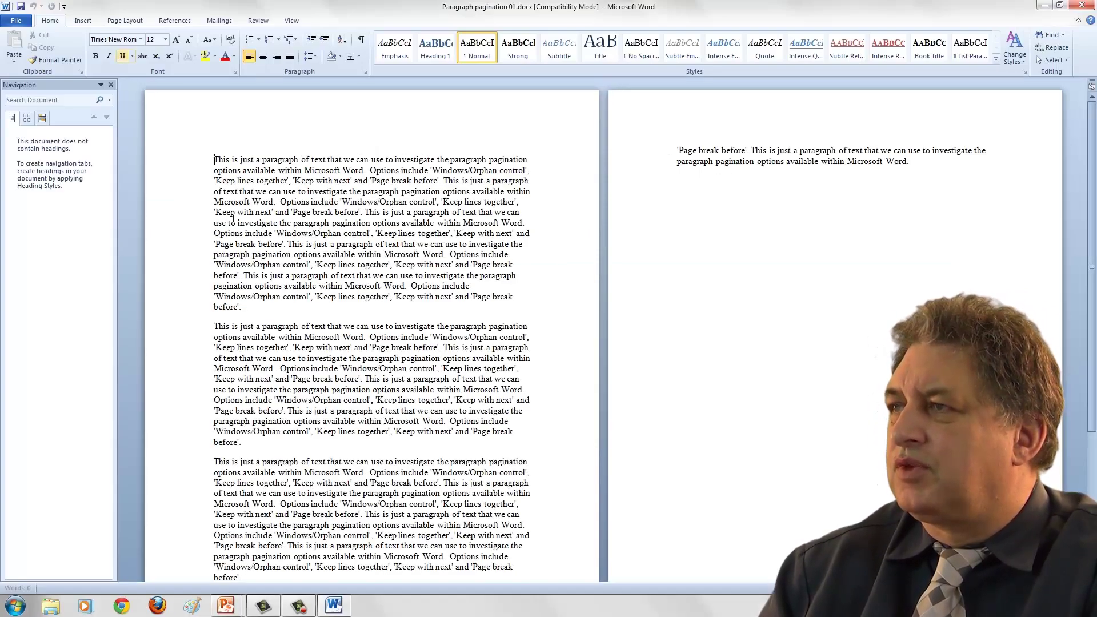
Step: Select page 1's last paragraph to show its final line stranded atop page 2
scroll(298, 374, "down", 5)
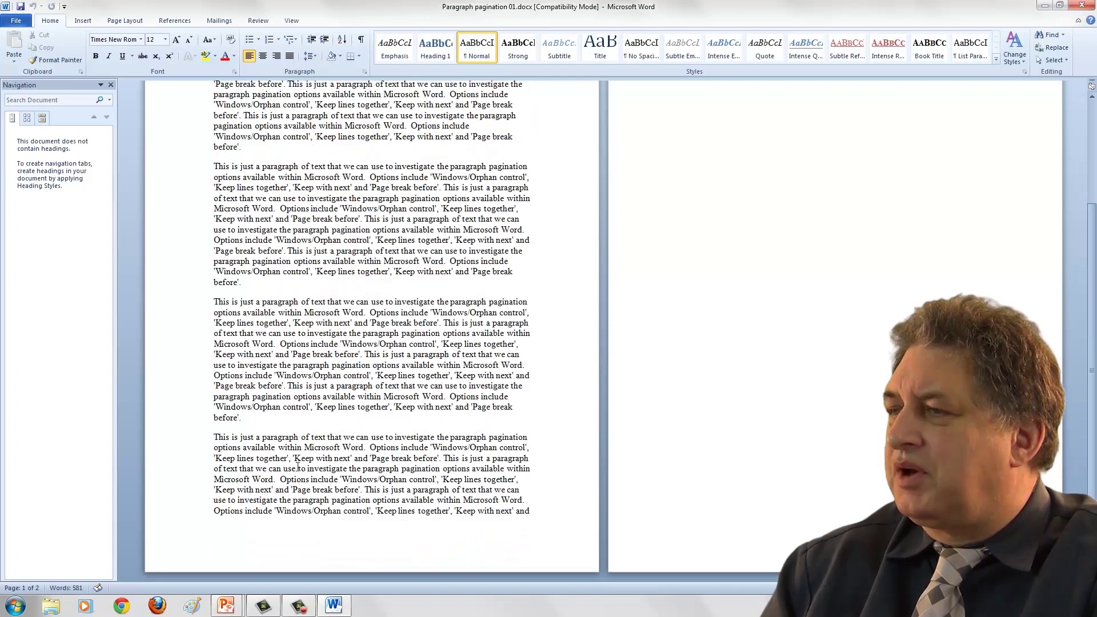
double_click(185, 472)
scroll(372, 409, "up", 3)
scroll(372, 410, "up", 2)
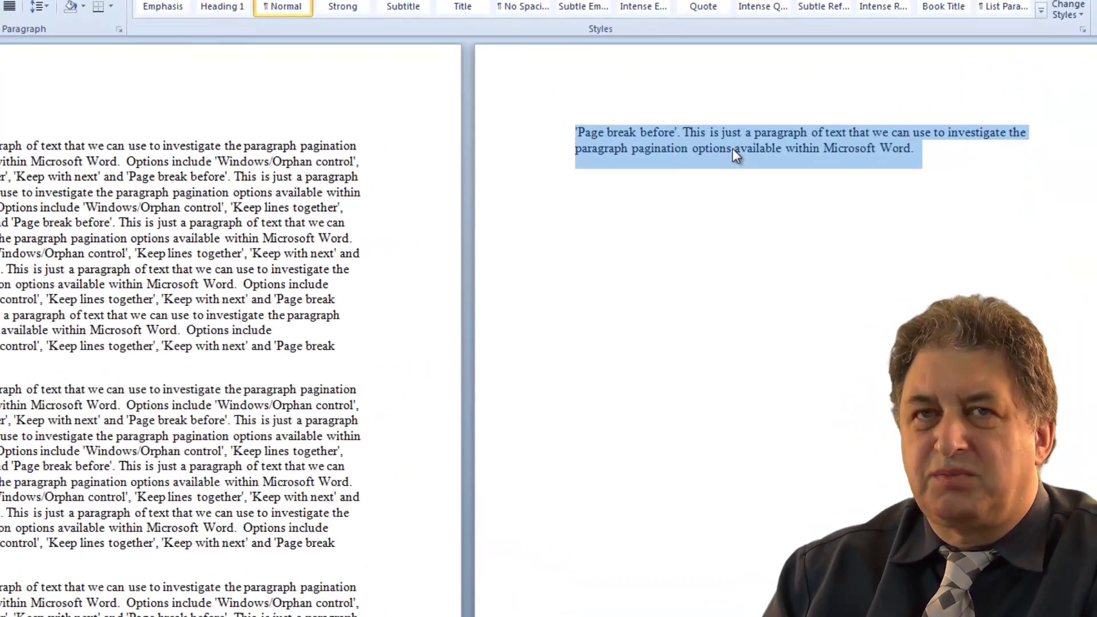
scroll(317, 264, "down", 5)
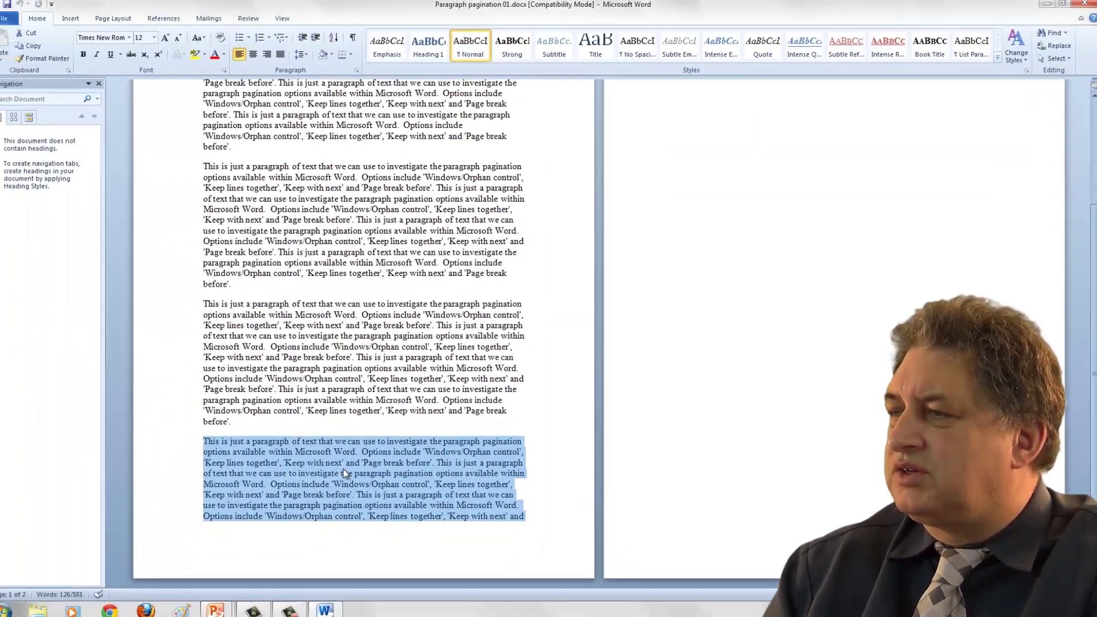
left_click(227, 538)
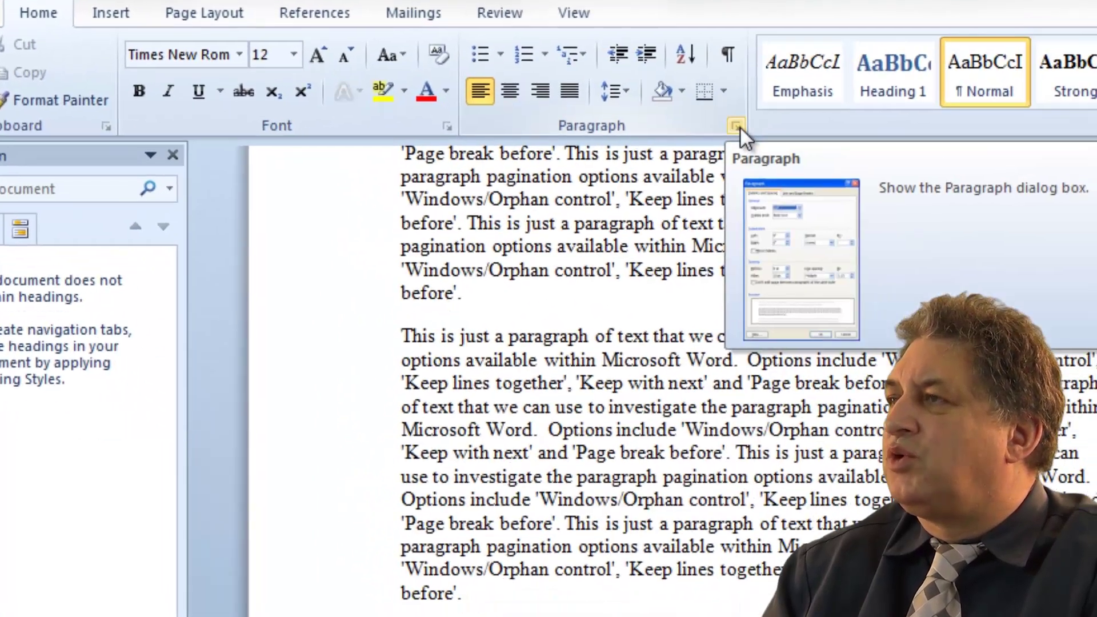
left_click(881, 174)
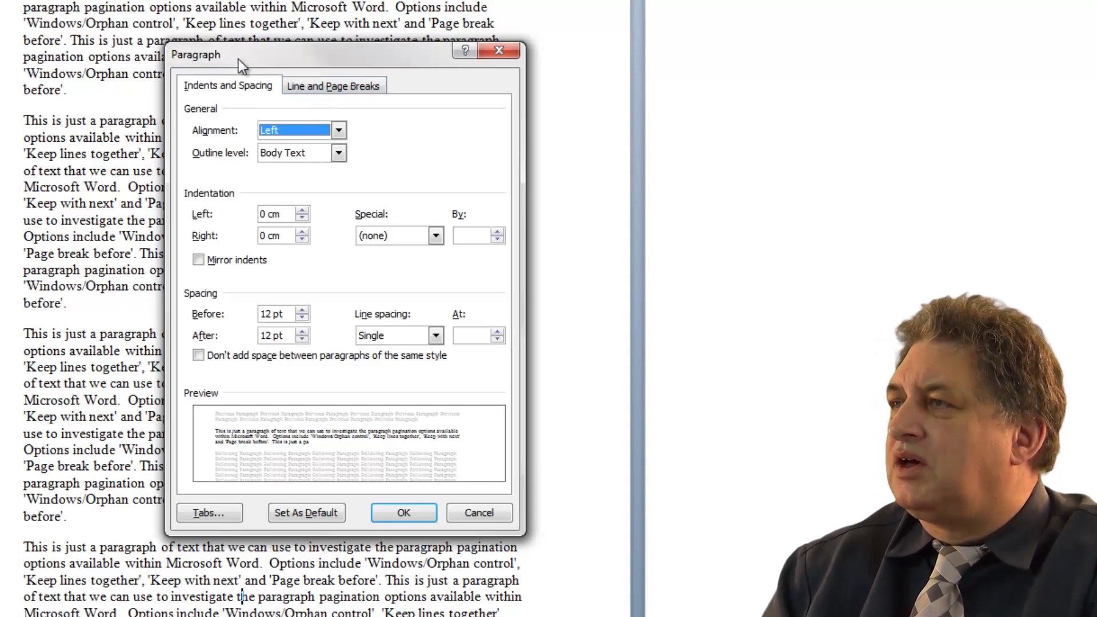
left_click(355, 87)
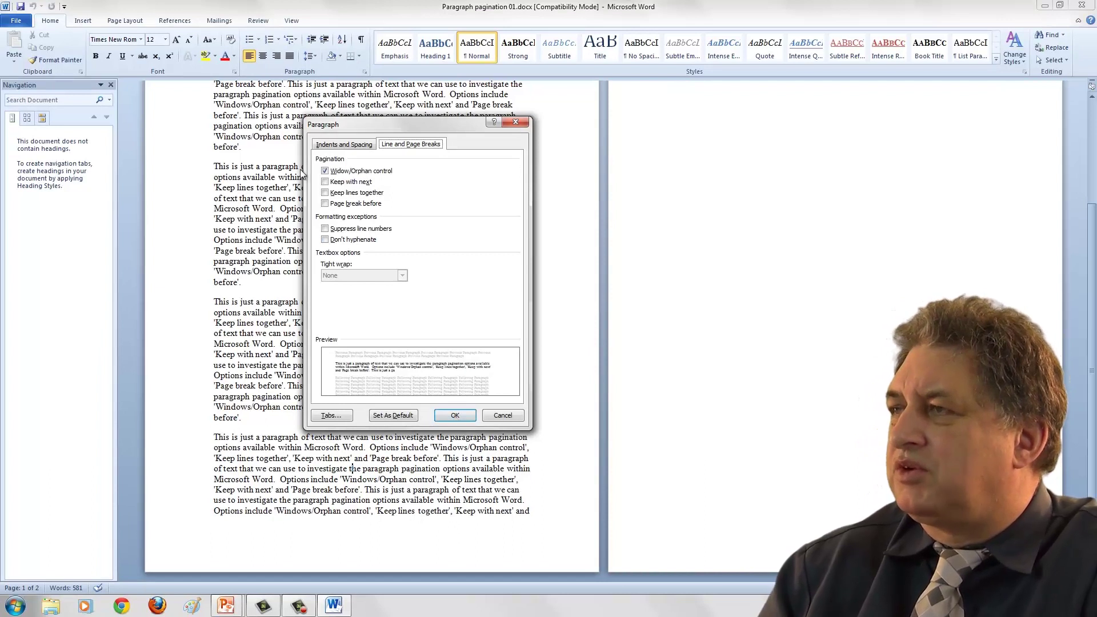
left_click(455, 415)
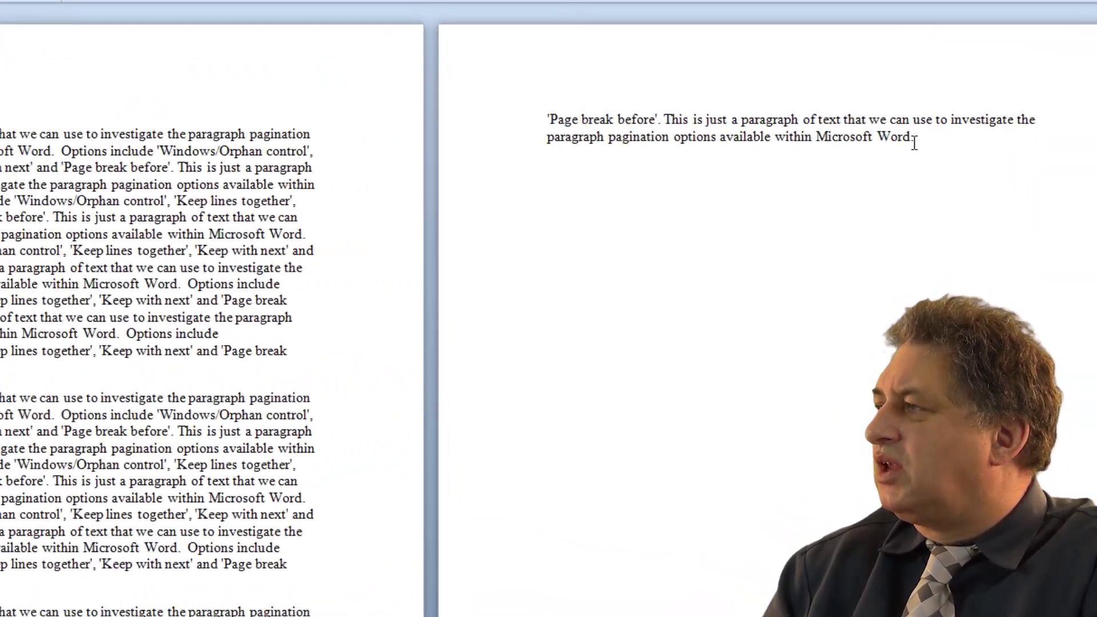
Step: Delete the paragraph's closing words after 'investigate the' from the end of the page 2 text
left_click(924, 134)
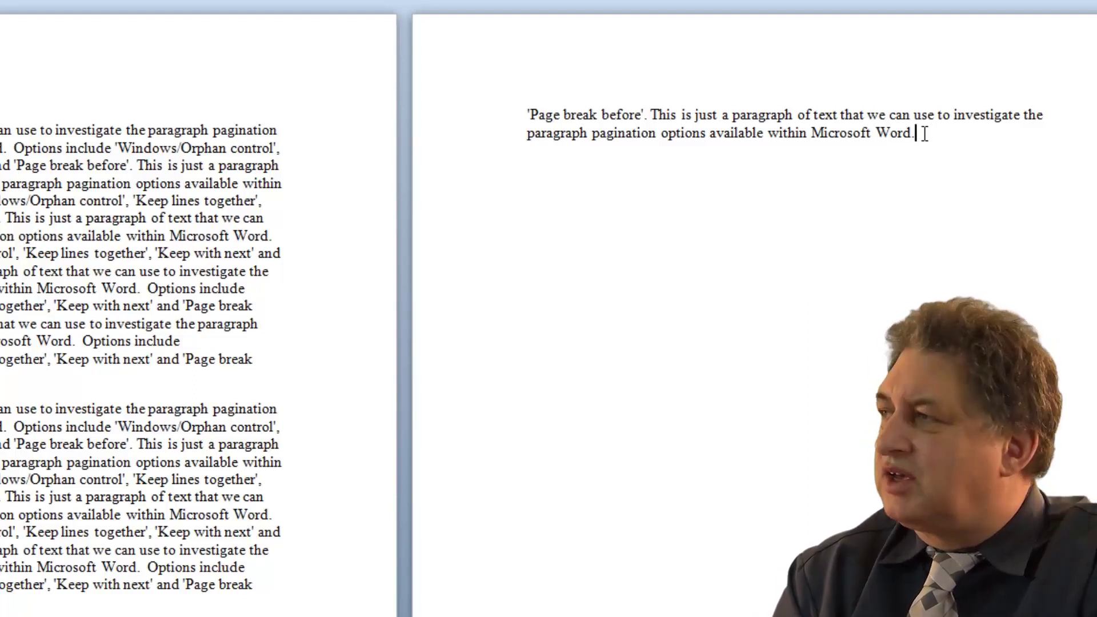
key("BackSpace")
key("BackSpace")
key("BackSpace")
key("BackSpace")
key("BackSpace")
key("BackSpace")
key("BackSpace")
key("BackSpace")
key("BackSpace")
key("BackSpace")
key("BackSpace")
key("BackSpace")
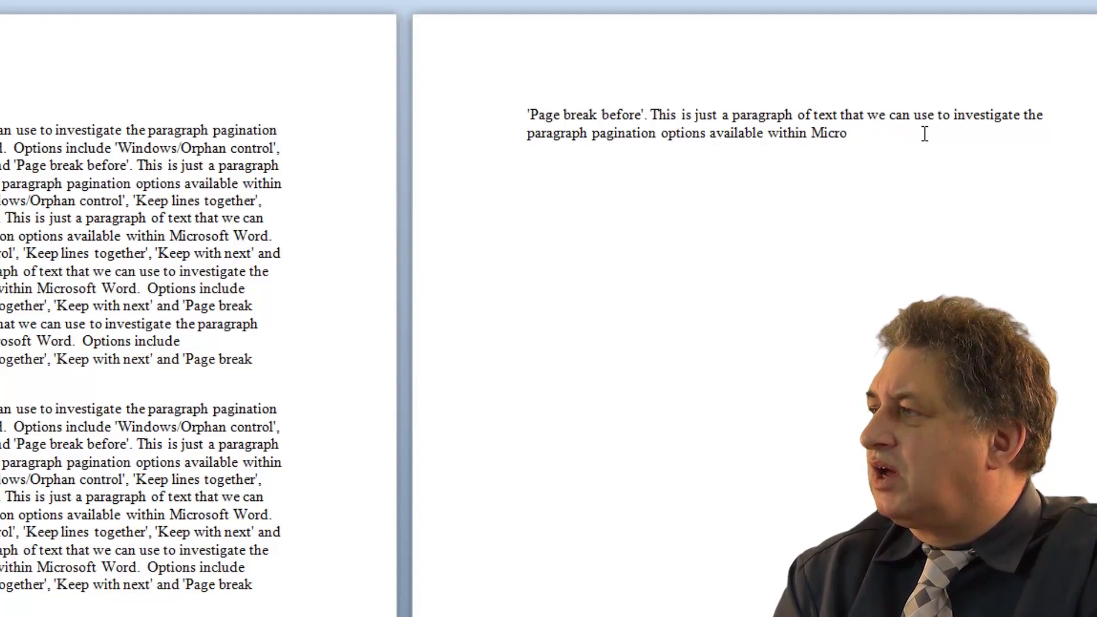
key("BackSpace")
key("BackSpace")
key("BackSpace")
key("BackSpace")
key("BackSpace")
key("BackSpace")
key("BackSpace")
key("BackSpace")
key("BackSpace")
key("BackSpace")
key("BackSpace")
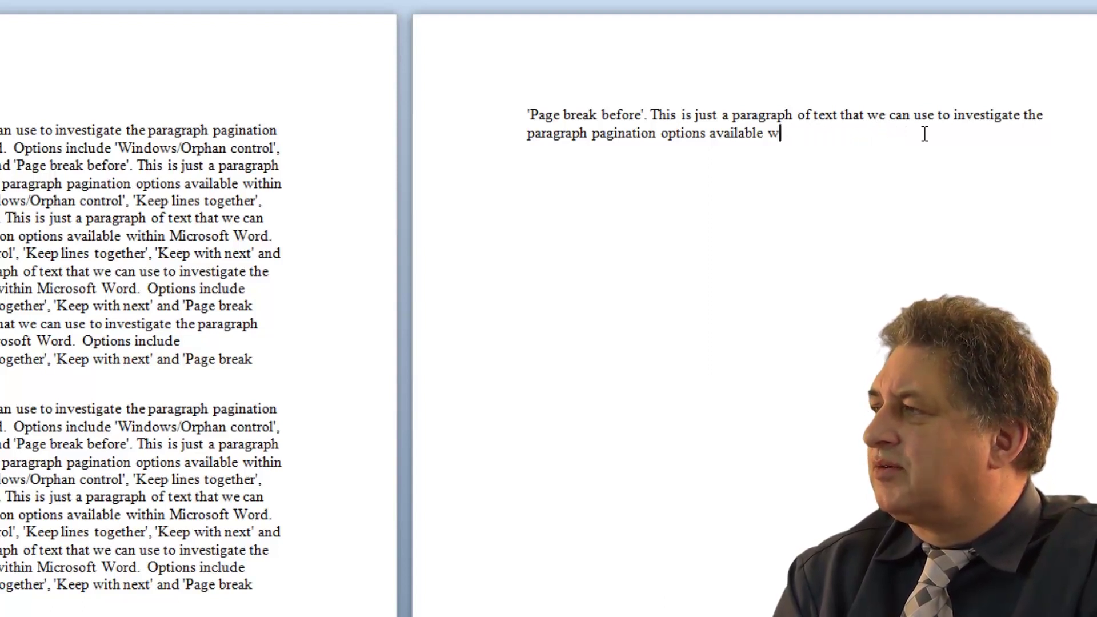
key("BackSpace")
key("BackSpace")
key("BackSpace")
key("BackSpace")
key("BackSpace")
key("BackSpace")
key("BackSpace")
key("BackSpace")
key("BackSpace")
key("BackSpace")
key("BackSpace")
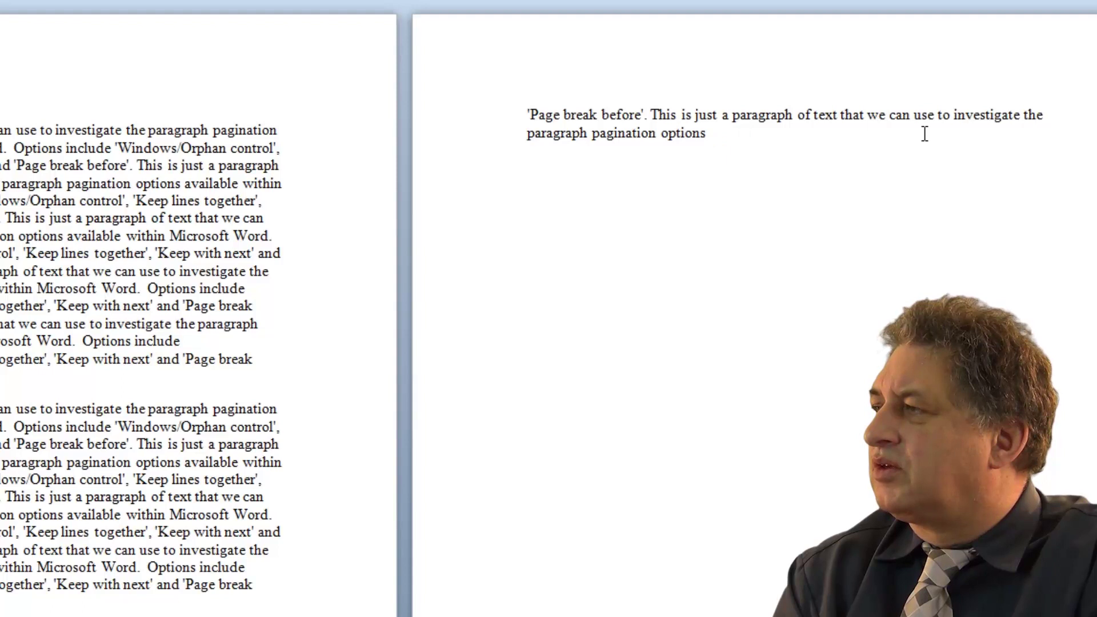
key("BackSpace")
key("BackSpace")
key("BackSpace")
key("BackSpace")
key("BackSpace")
key("BackSpace")
key("BackSpace")
key("BackSpace")
key("BackSpace")
key("BackSpace")
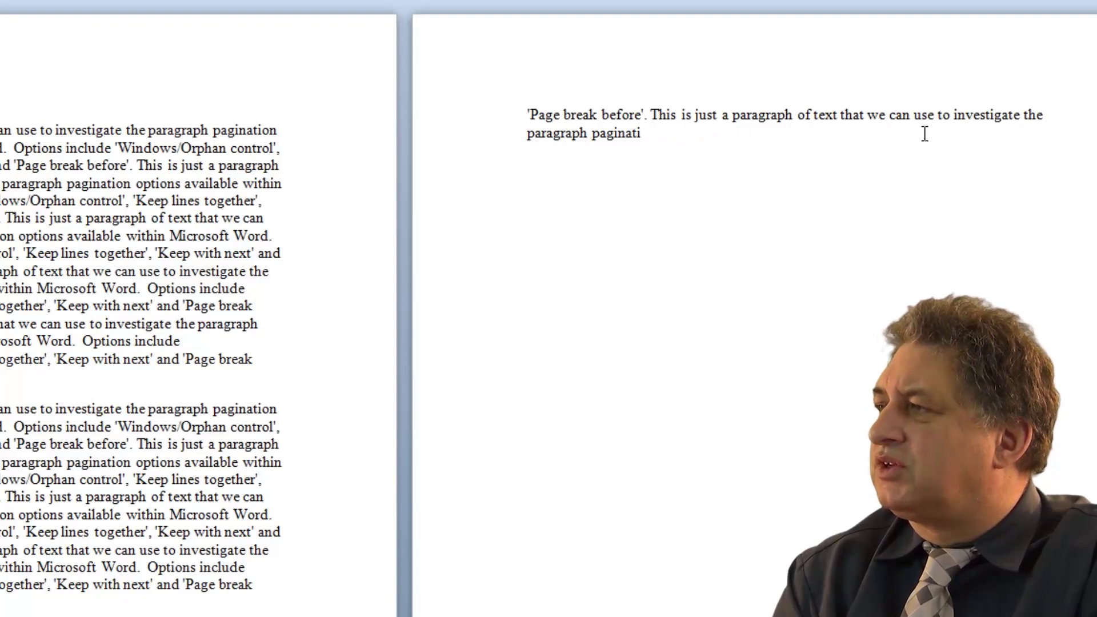
key("BackSpace")
key("BackSpace")
key("BackSpace")
key("BackSpace")
key("BackSpace")
key("BackSpace")
key("BackSpace")
key("BackSpace")
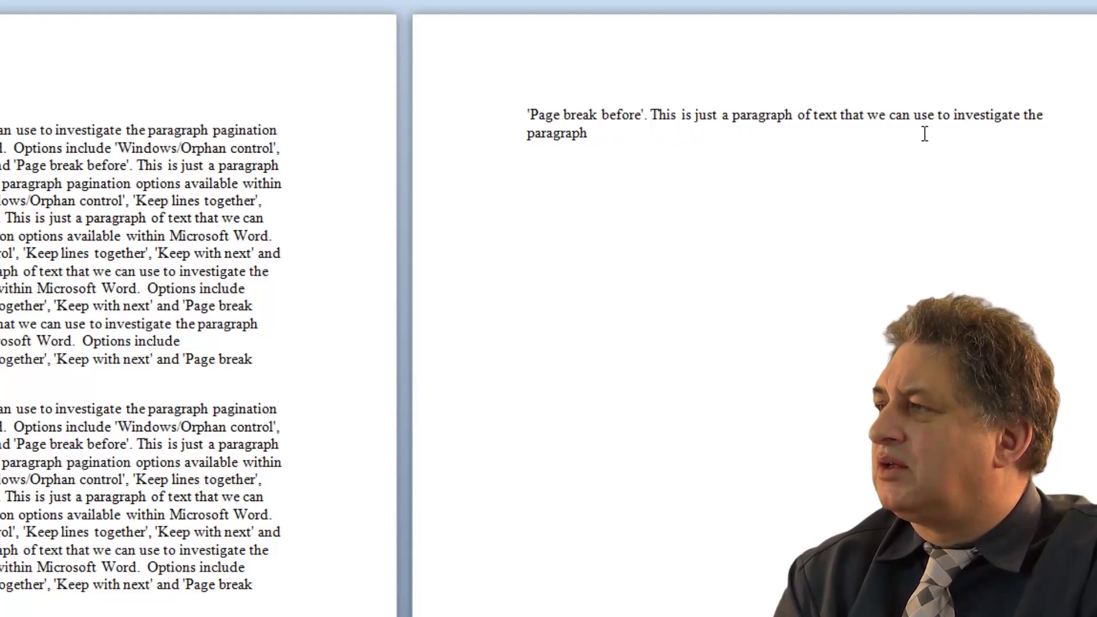
key("BackSpace")
key("BackSpace")
key("BackSpace")
key("BackSpace")
key("BackSpace")
key("BackSpace")
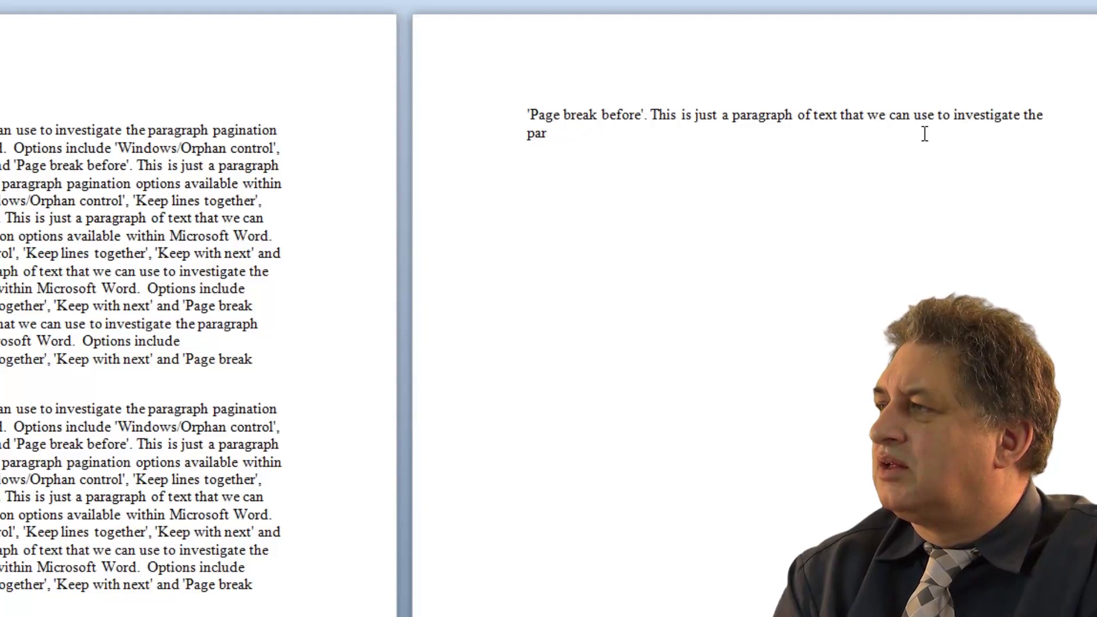
key("BackSpace")
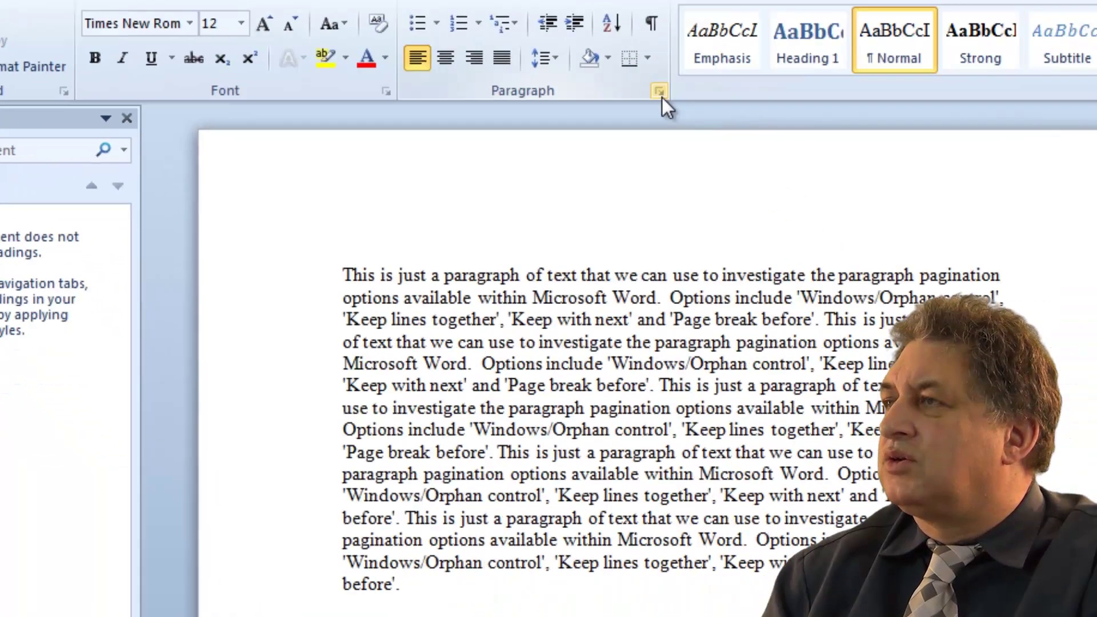
left_click(940, 187)
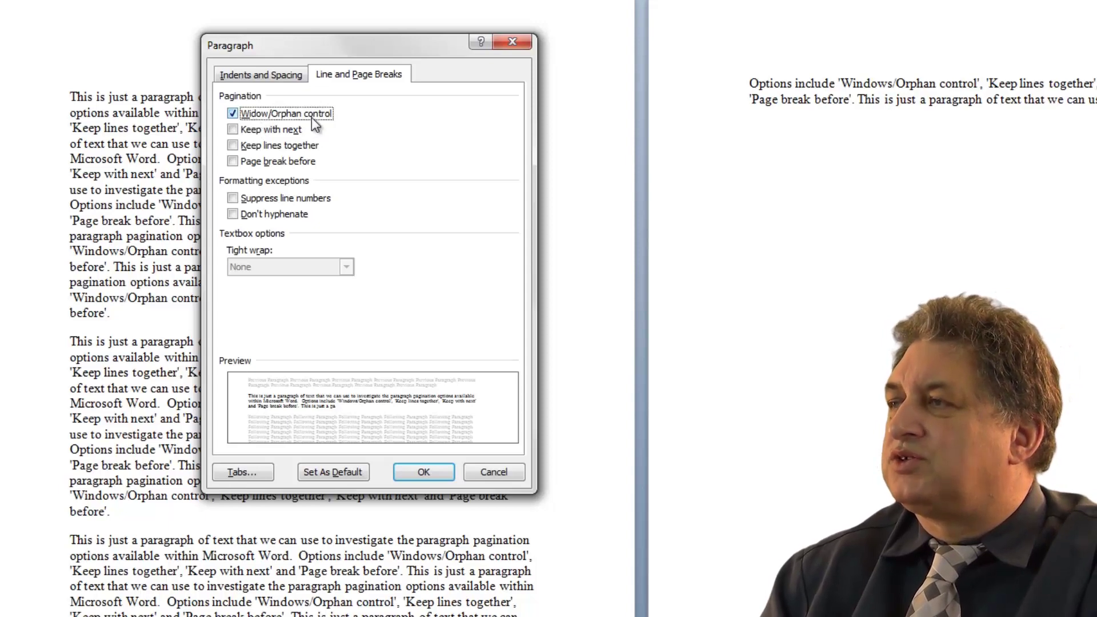
left_click(492, 473)
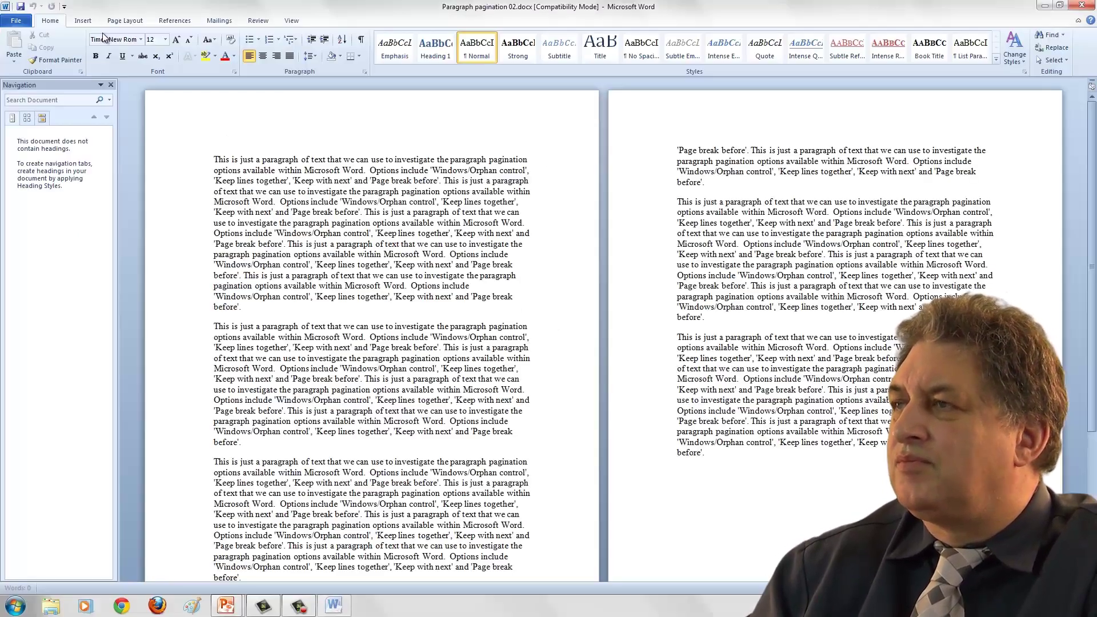
Step: Select the last paragraph on page 1 to confirm it continues onto page 2
scroll(342, 234, "down", 5)
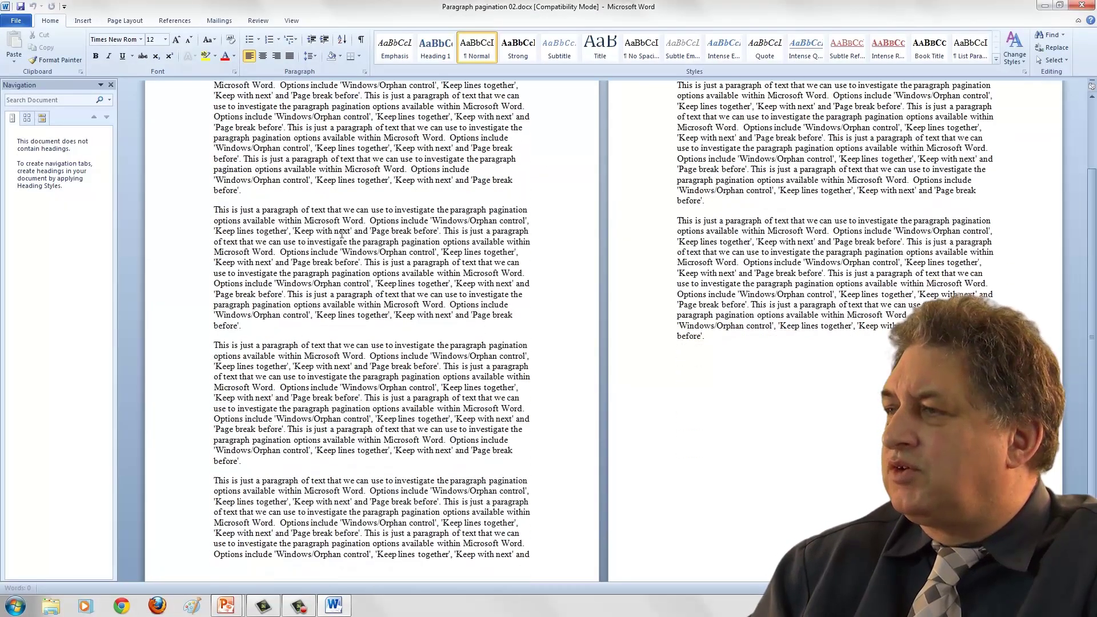
double_click(198, 468)
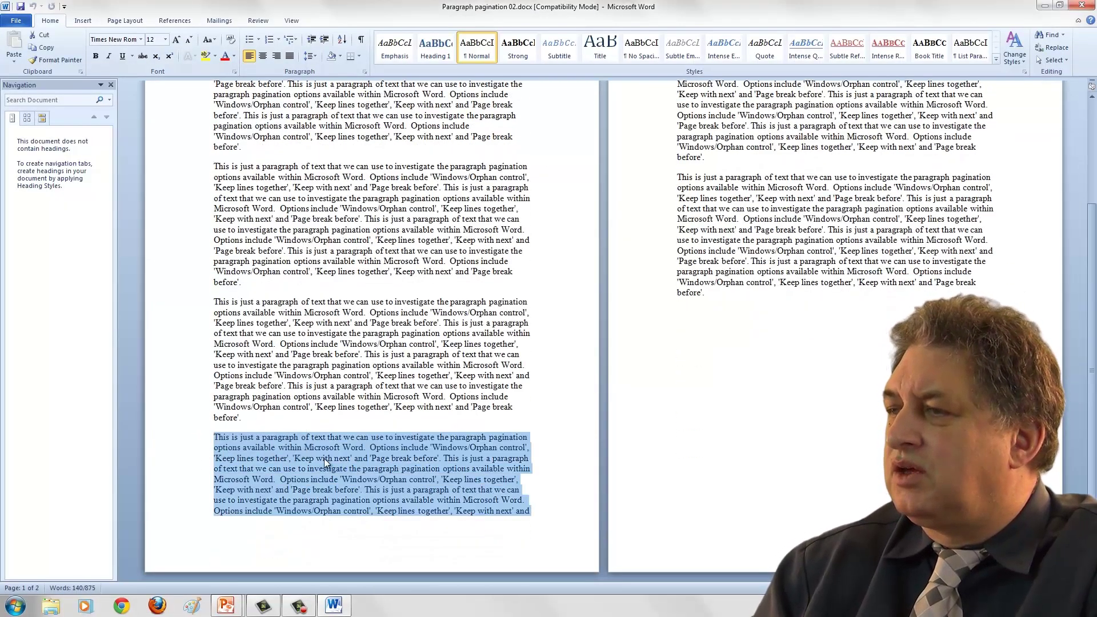
scroll(314, 472, "up", 5)
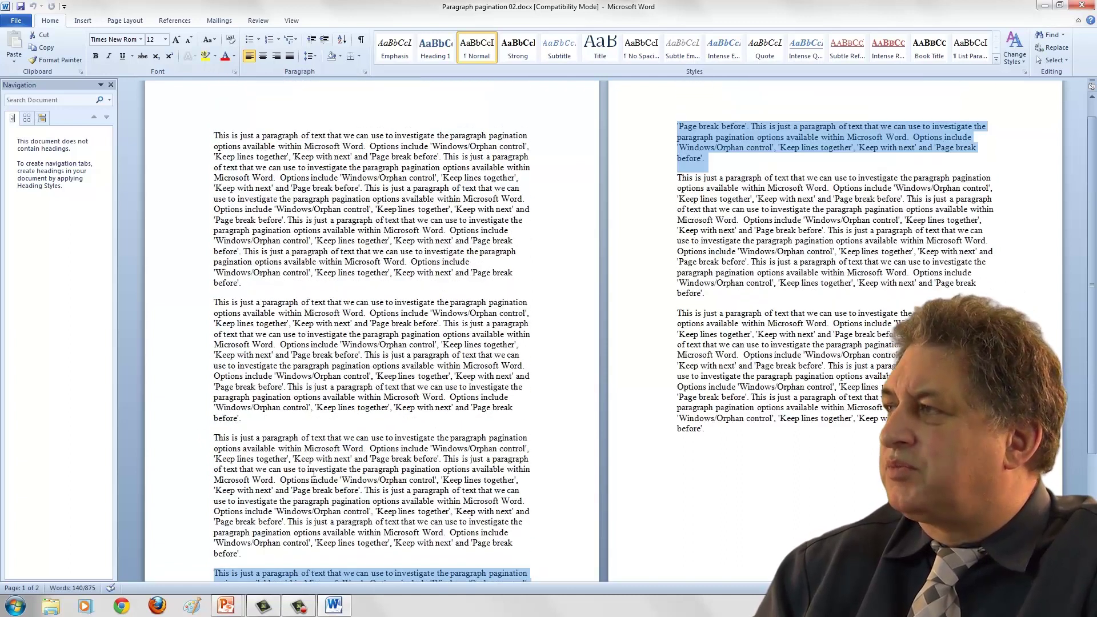
scroll(444, 305, "down", 5)
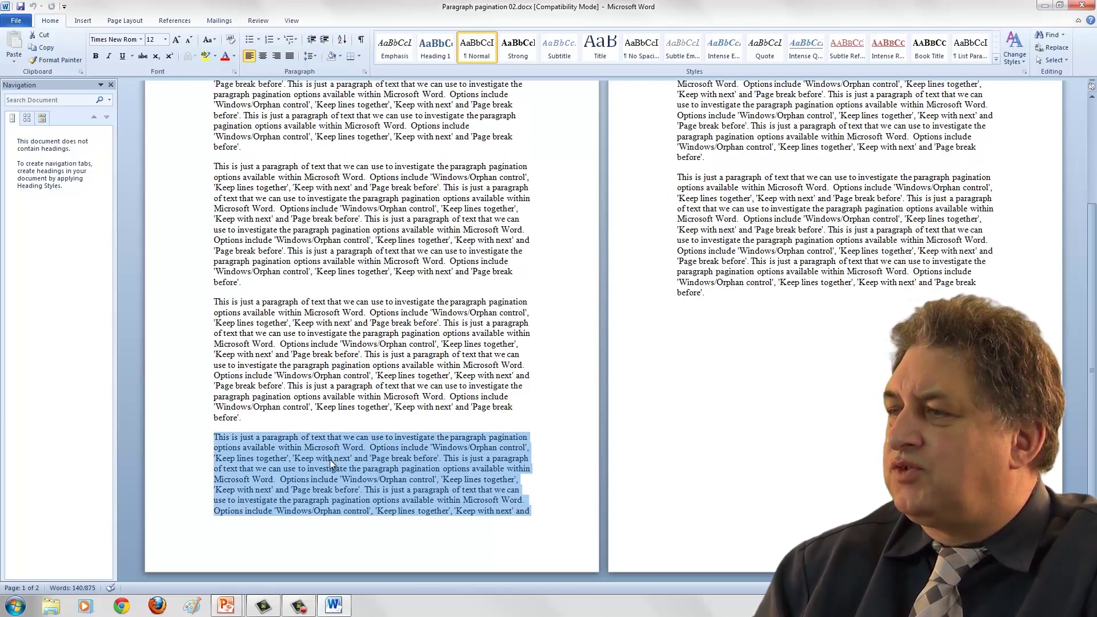
left_click(330, 460)
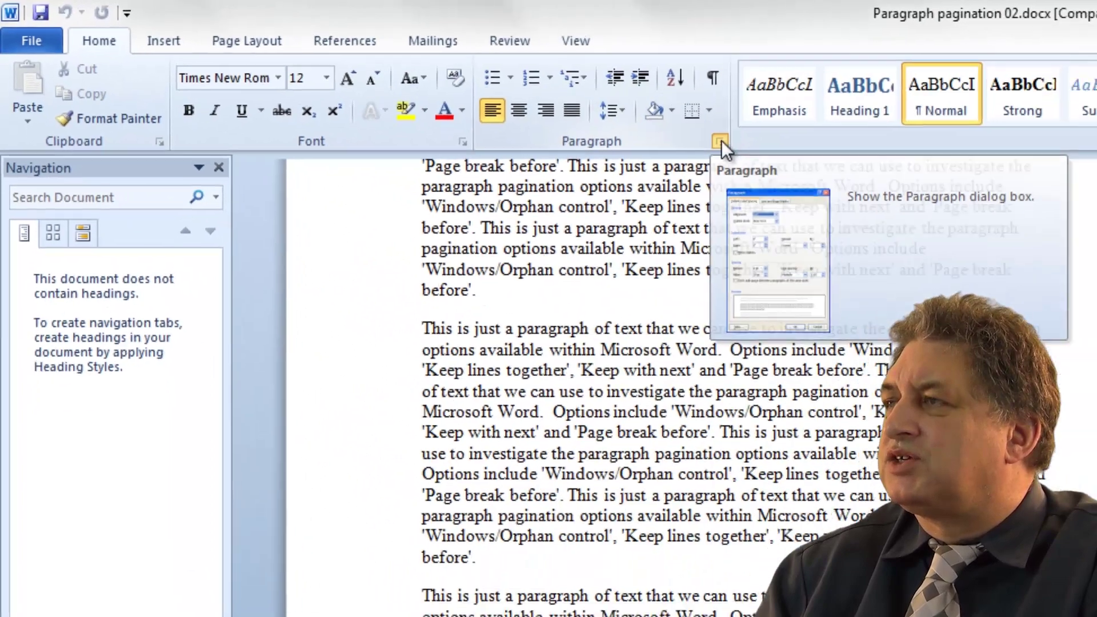
Step: Turn on Keep lines together so the last paragraph moves whole onto page 2
left_click(944, 184)
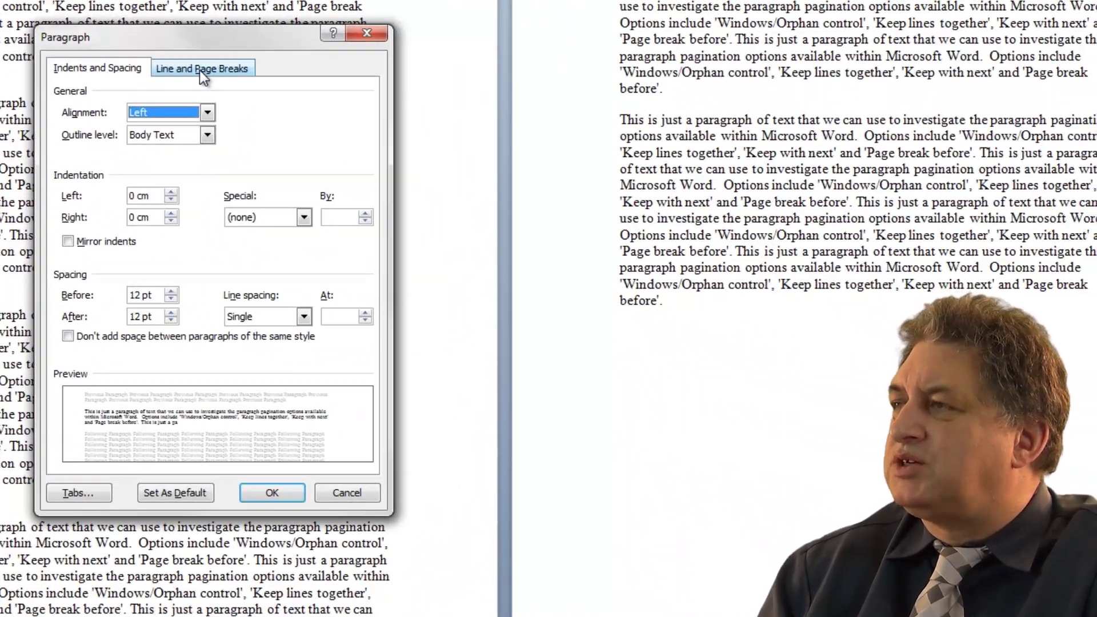
left_click(200, 70)
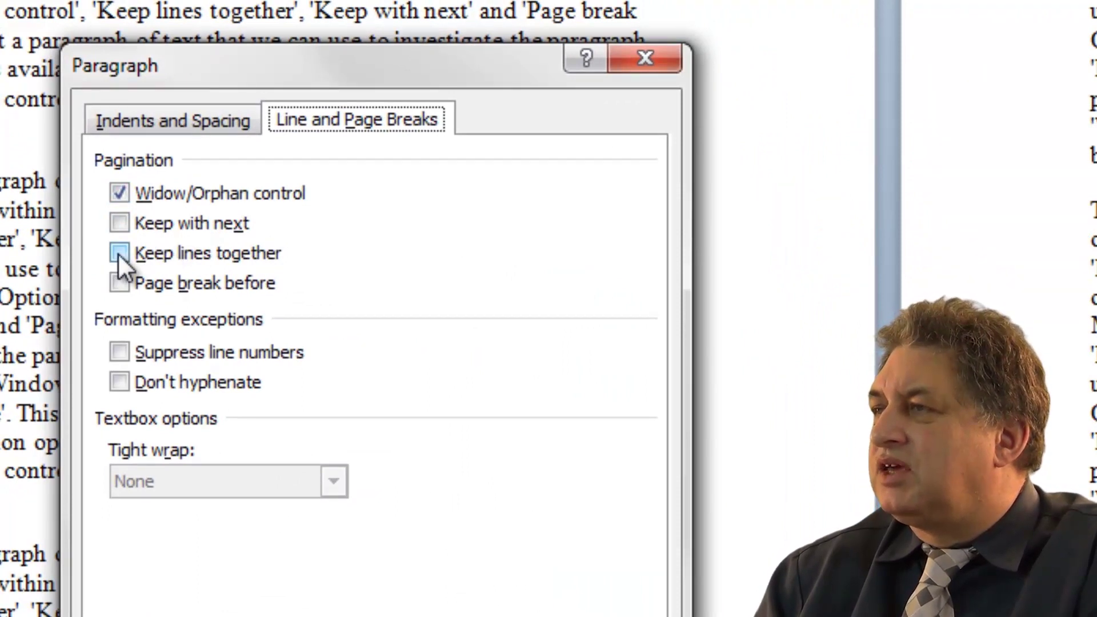
left_click(120, 252)
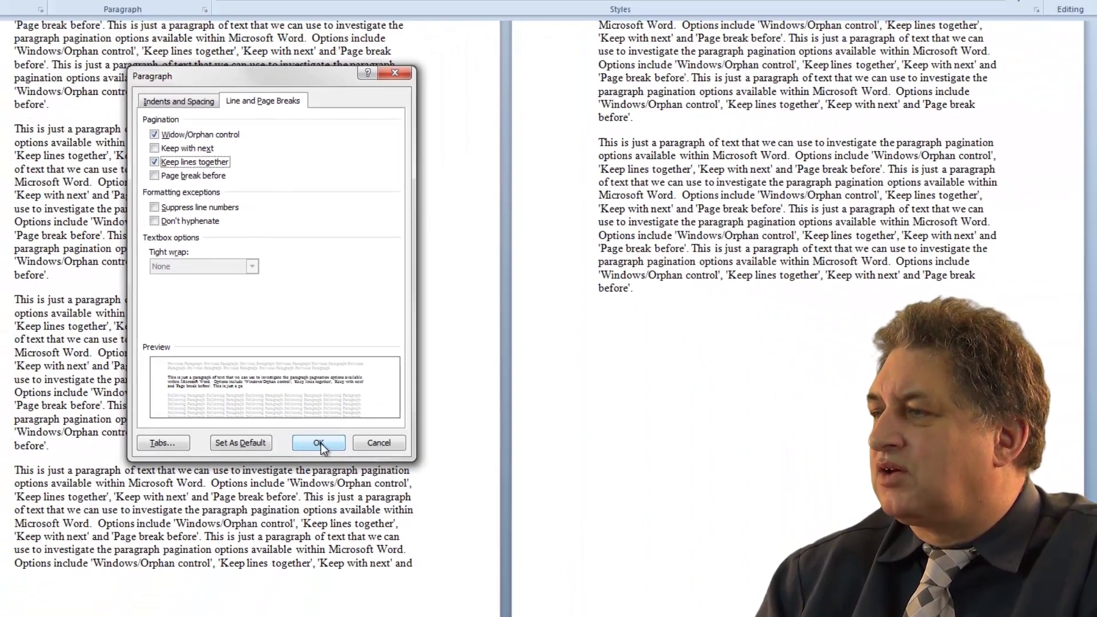
left_click(319, 443)
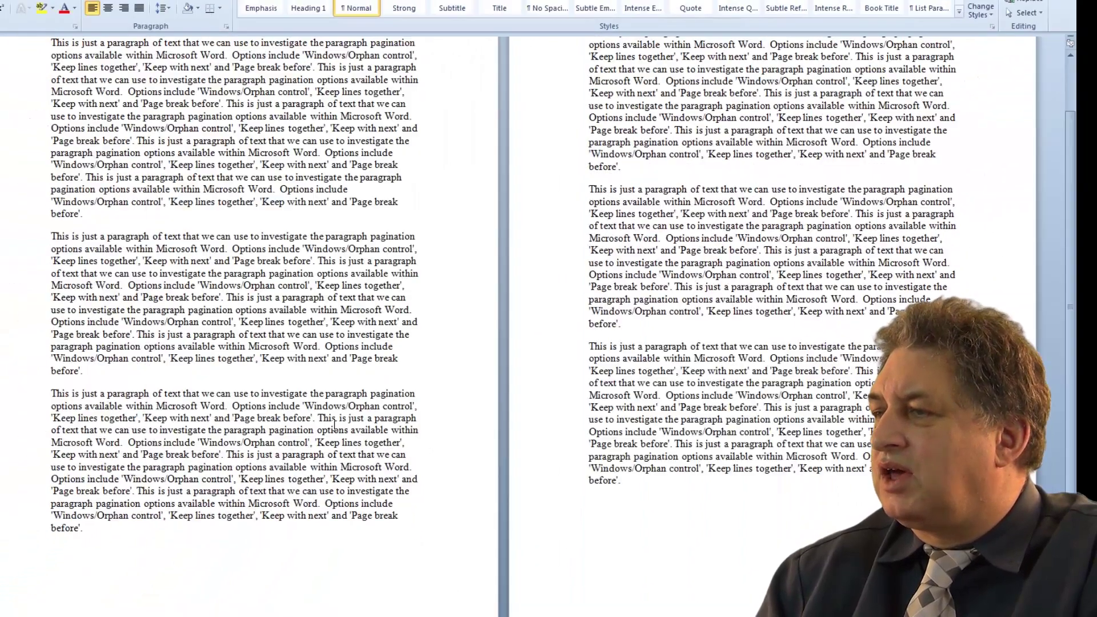
scroll(334, 426, "down", 2)
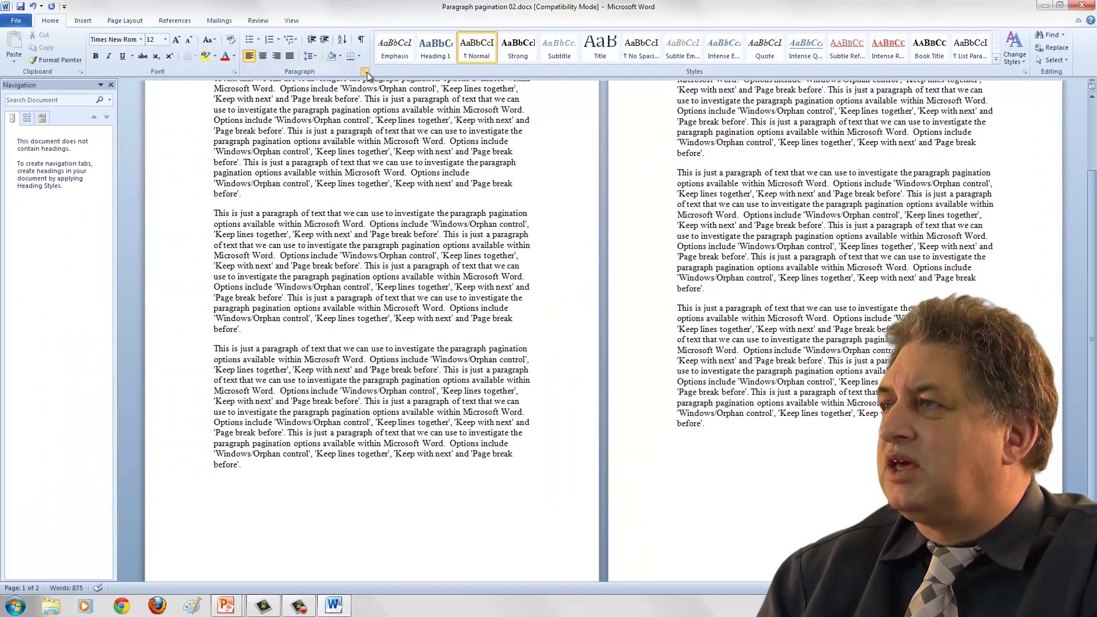
Step: Review the Line and Page Breaks settings, then undo the change and reselect the paragraph
left_click(365, 72)
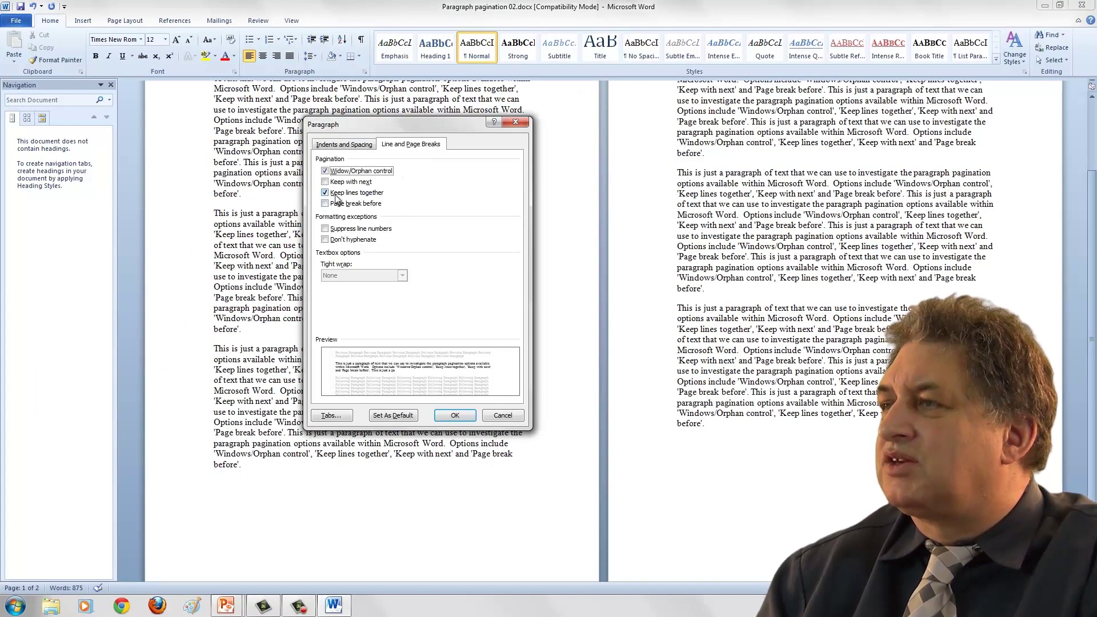
left_click(456, 416)
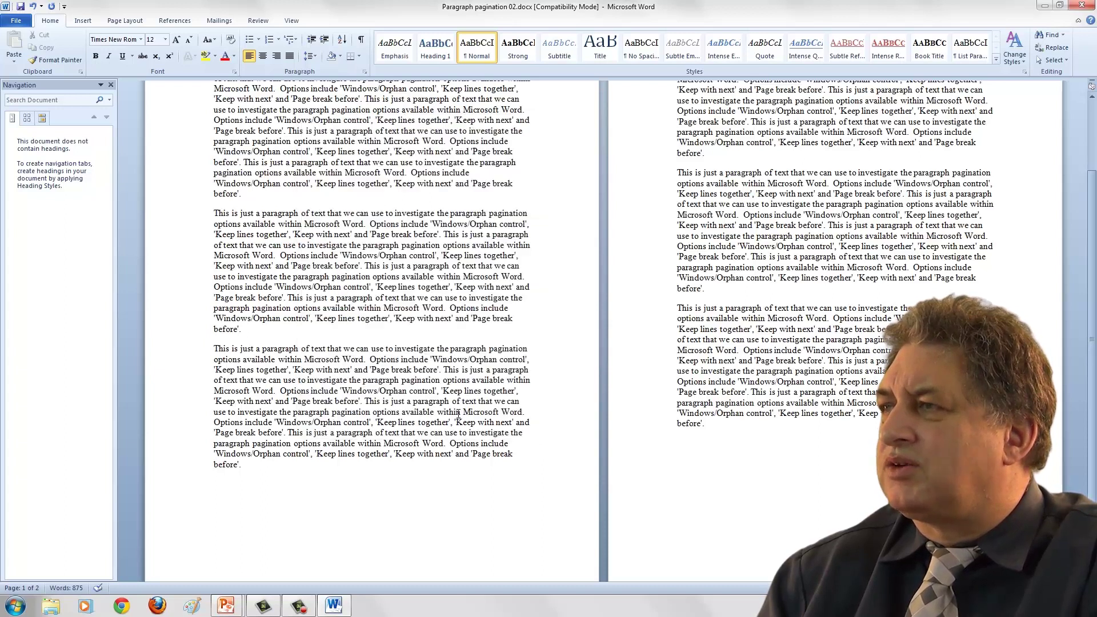
left_click(35, 11)
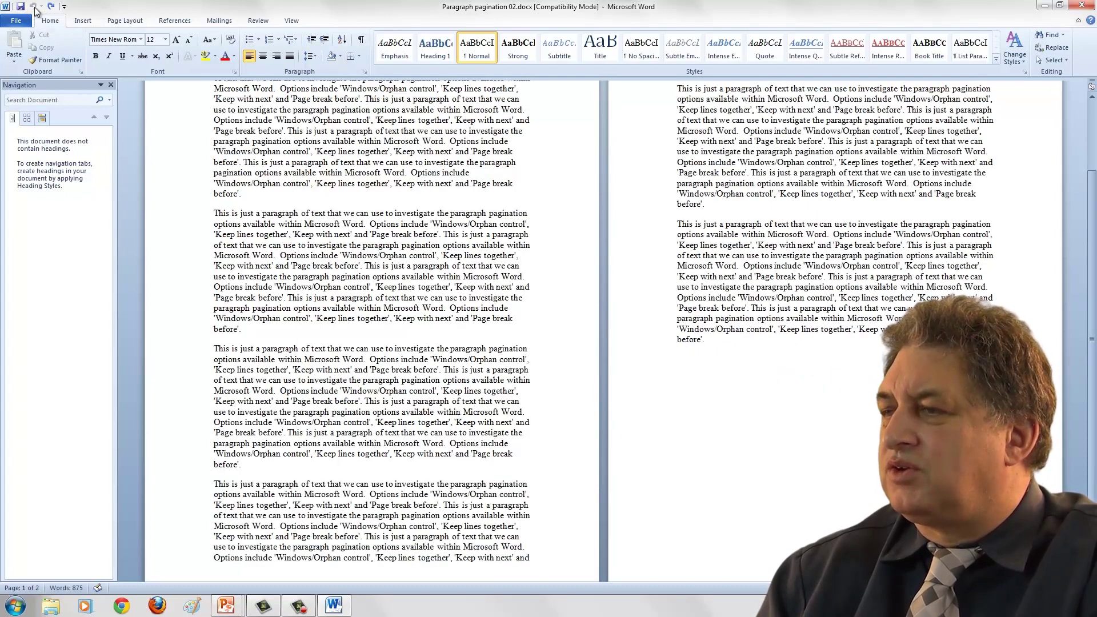
left_click(195, 508)
double_click(193, 514)
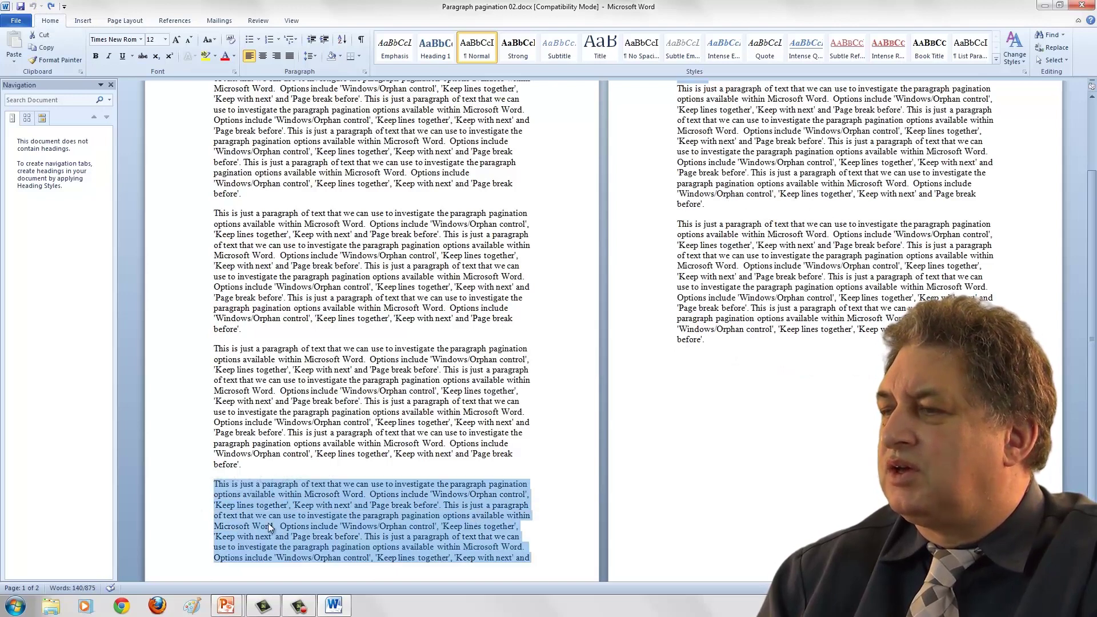
scroll(268, 523, "up", 4)
scroll(269, 523, "down", 4)
scroll(269, 523, "up", 3)
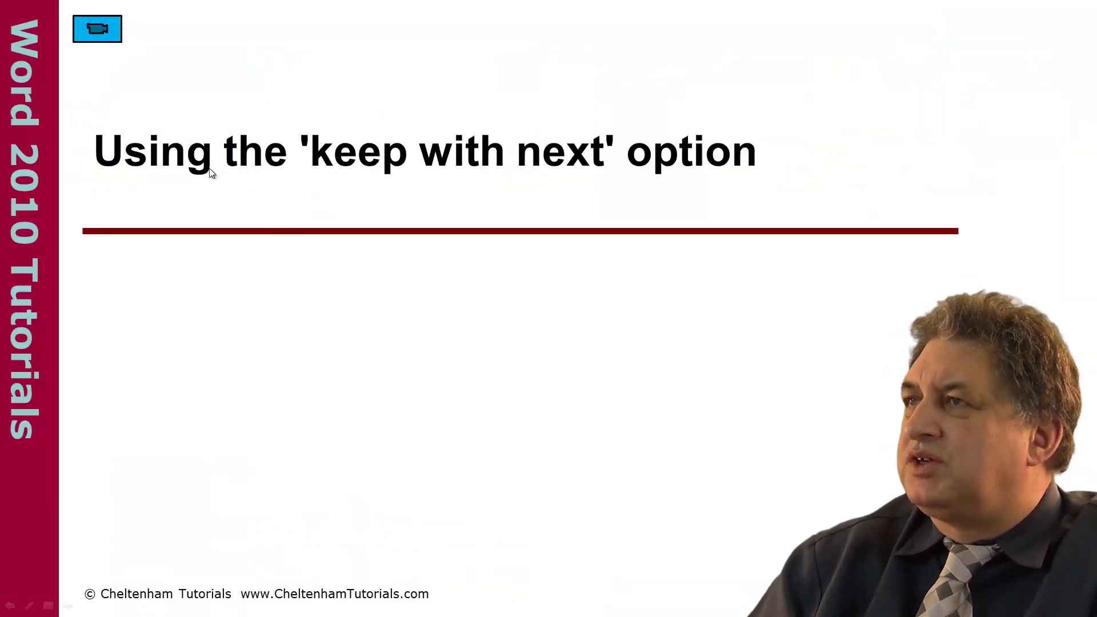
Step: Scroll through Paragraph pagination 03 to find 'My third paragraph' stranded at the foot of page 1
left_click(101, 35)
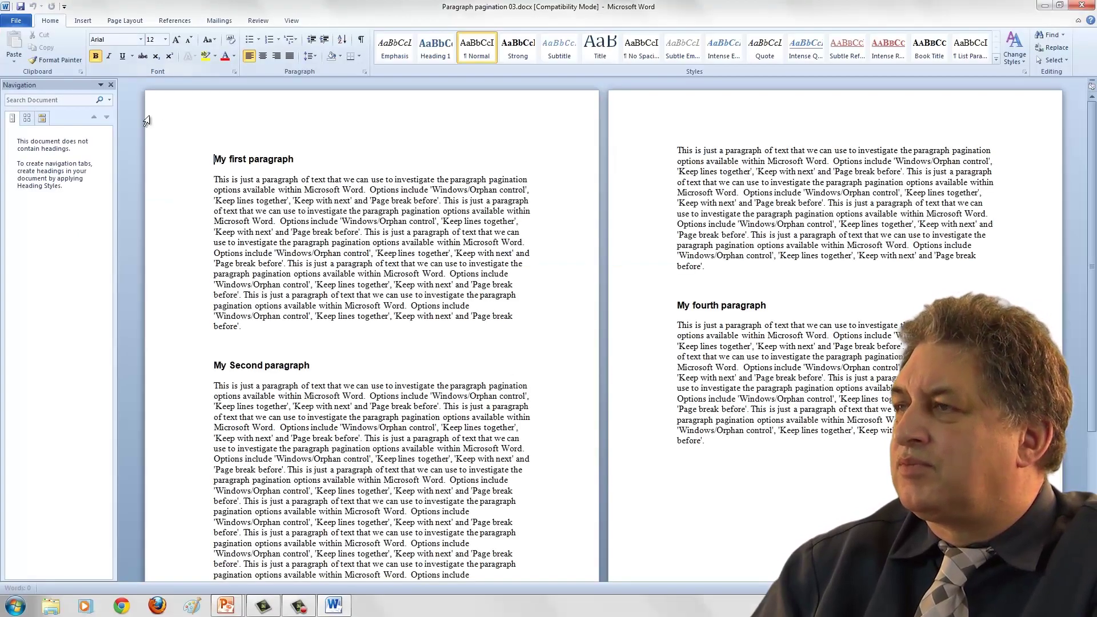
scroll(350, 245, "down", 1)
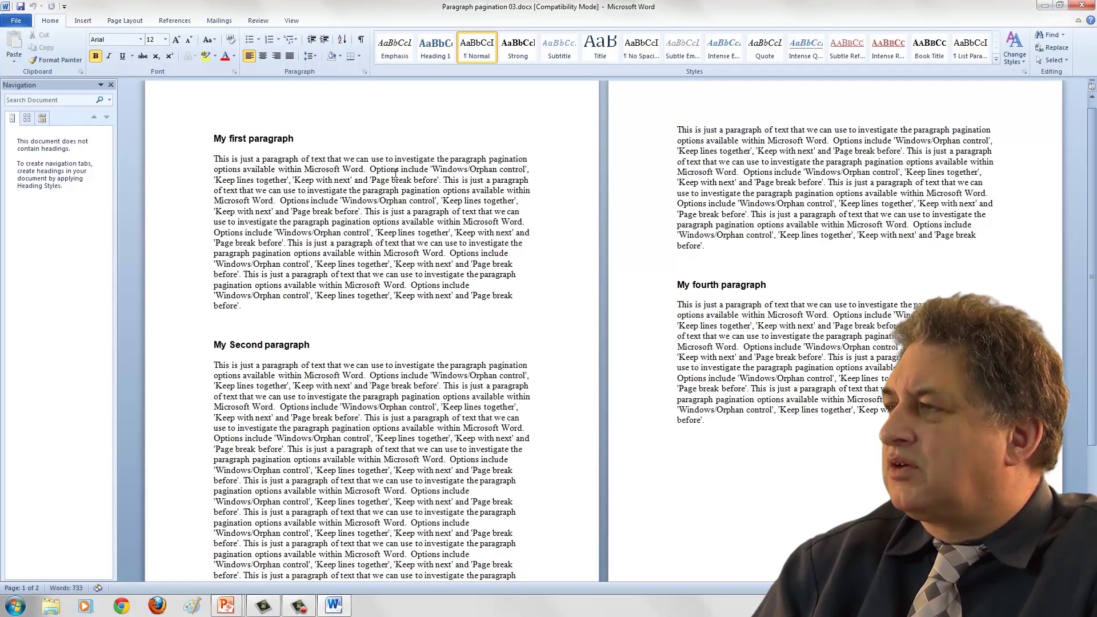
scroll(284, 168, "down", 1)
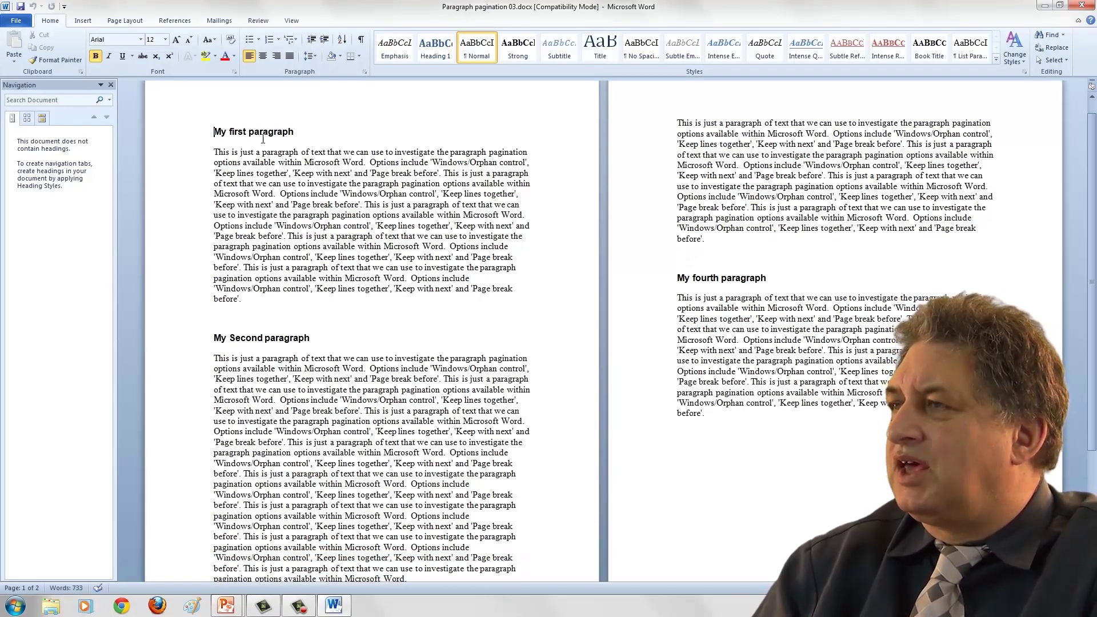
scroll(269, 183, "down", 3)
scroll(316, 368, "down", 2)
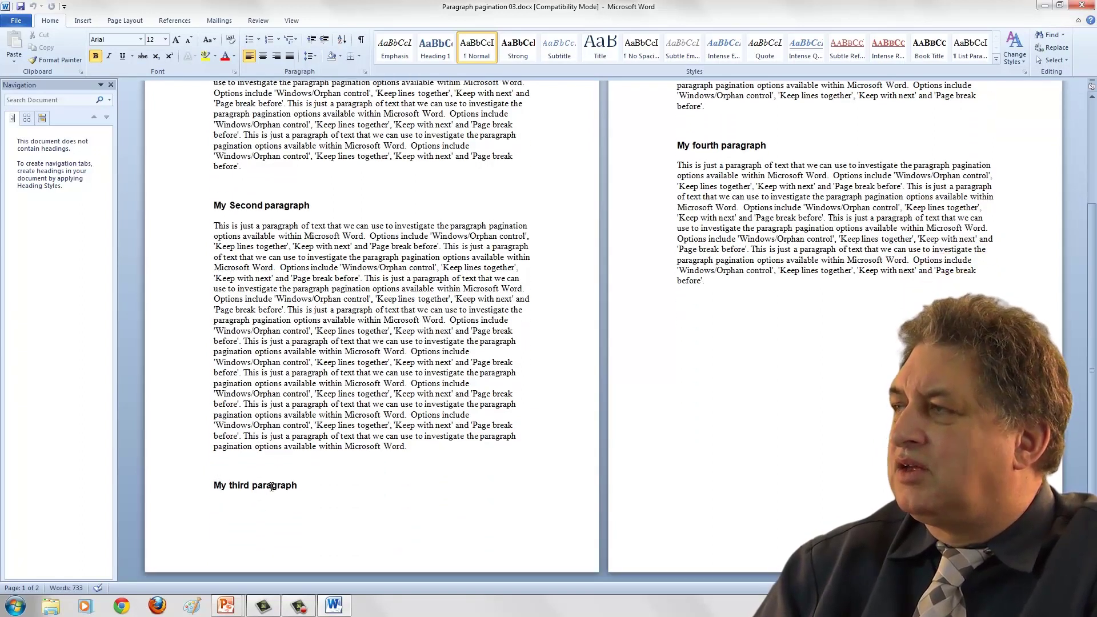
scroll(272, 487, "up", 5)
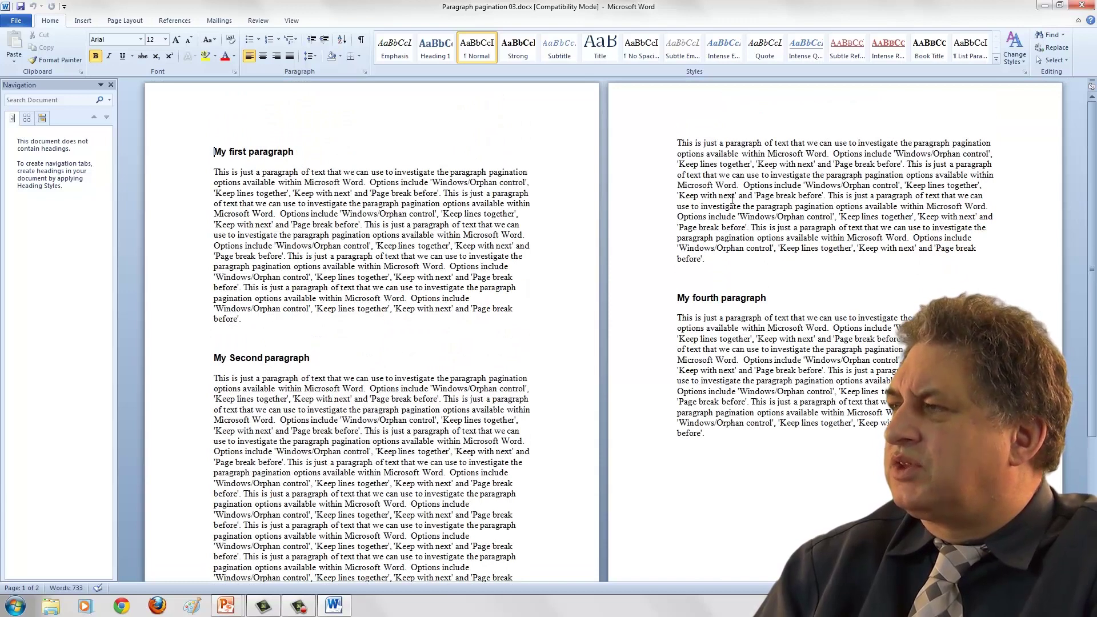
scroll(298, 460, "down", 5)
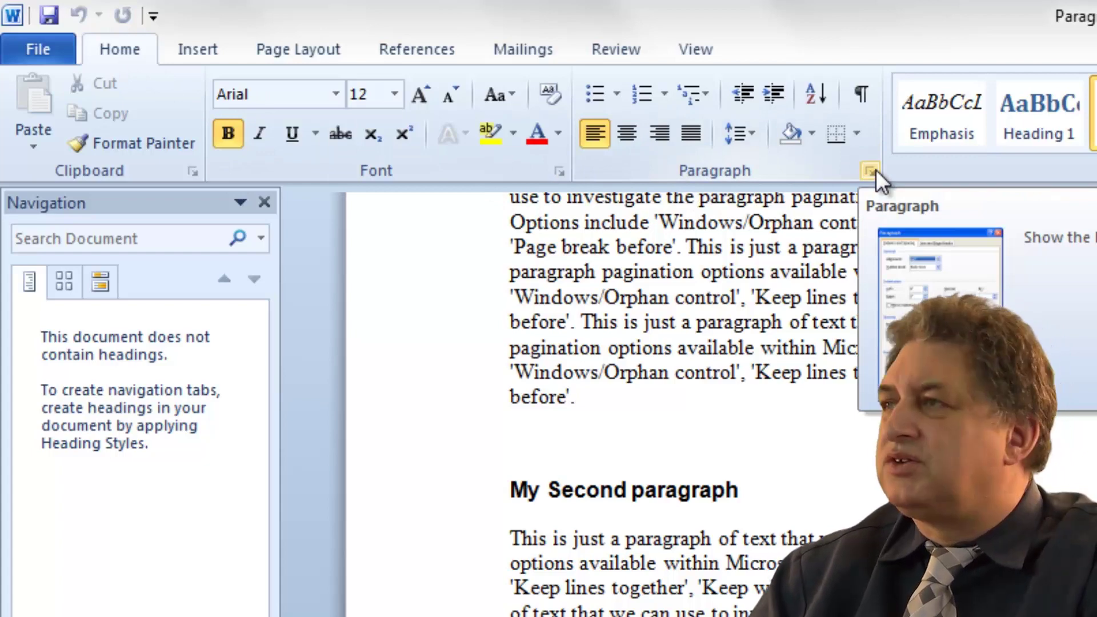
Step: Apply Keep with next to the 'My third paragraph' heading so it joins its text on page 2
left_click(871, 170)
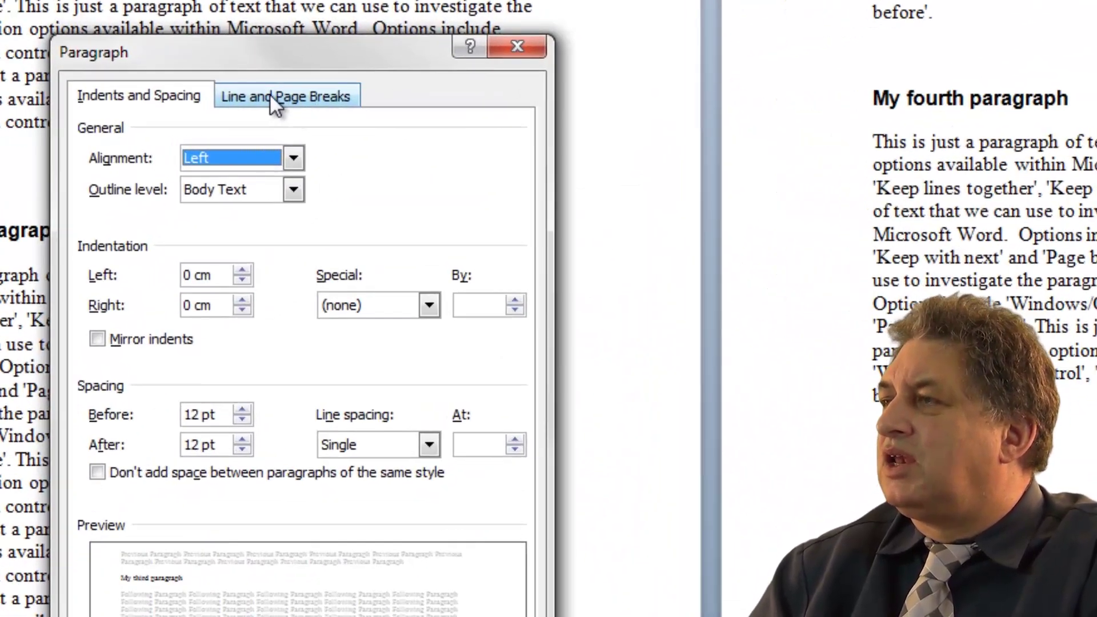
left_click(269, 96)
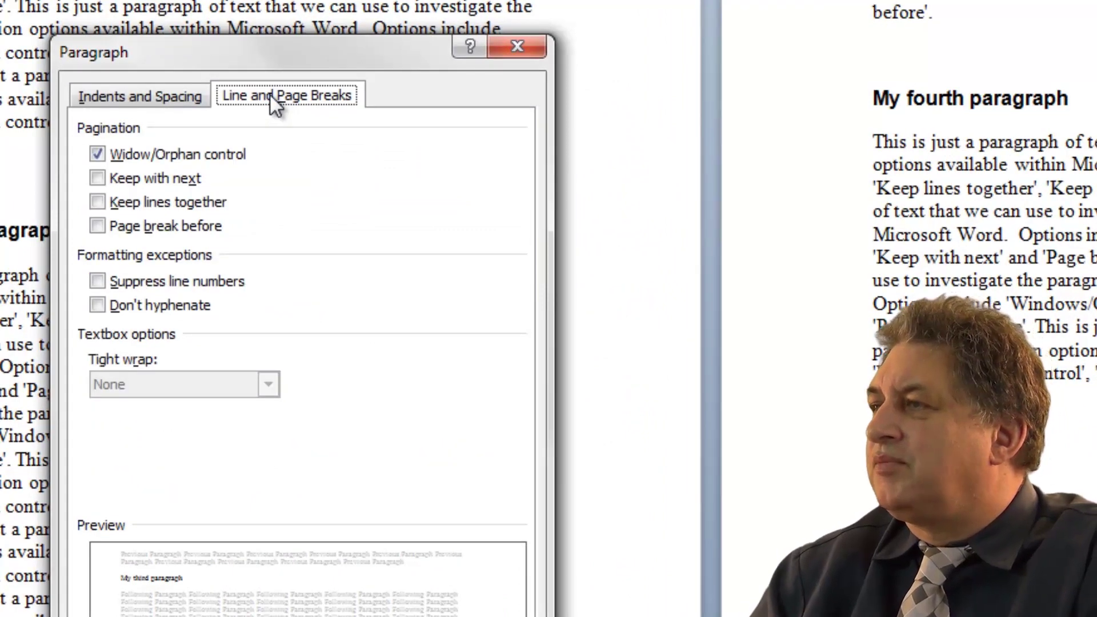
left_click(96, 179)
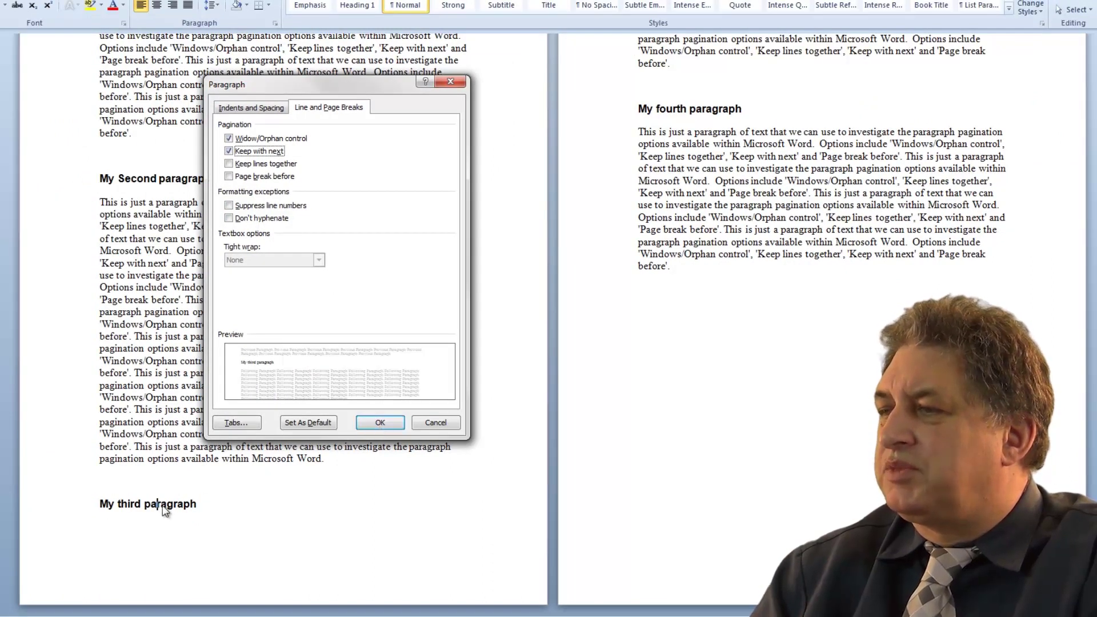
left_click(380, 424)
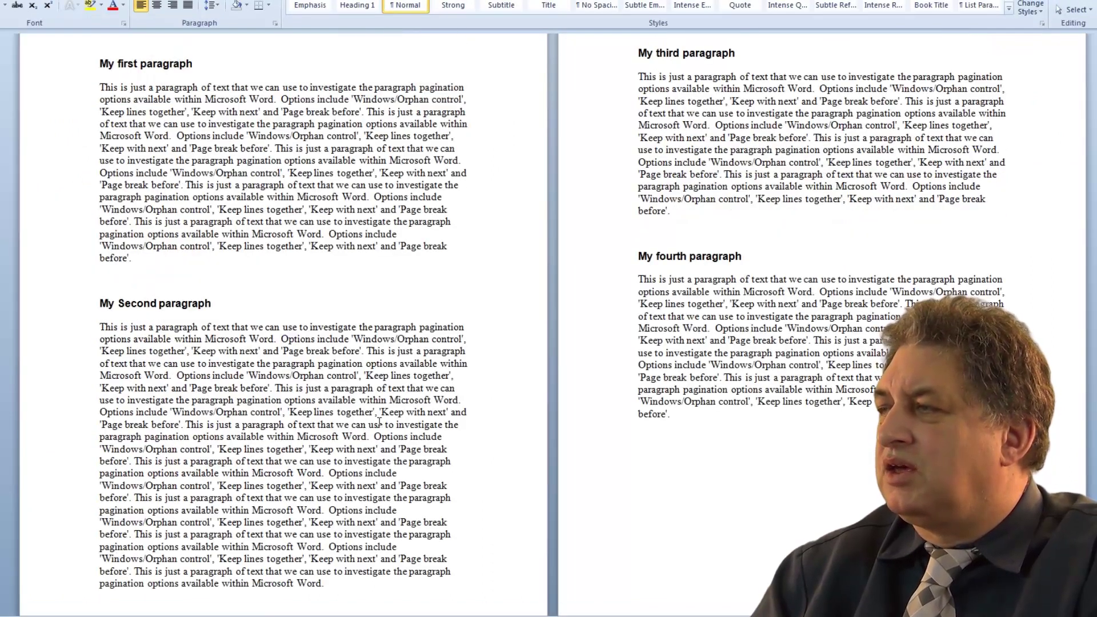
scroll(436, 342, "up", 2)
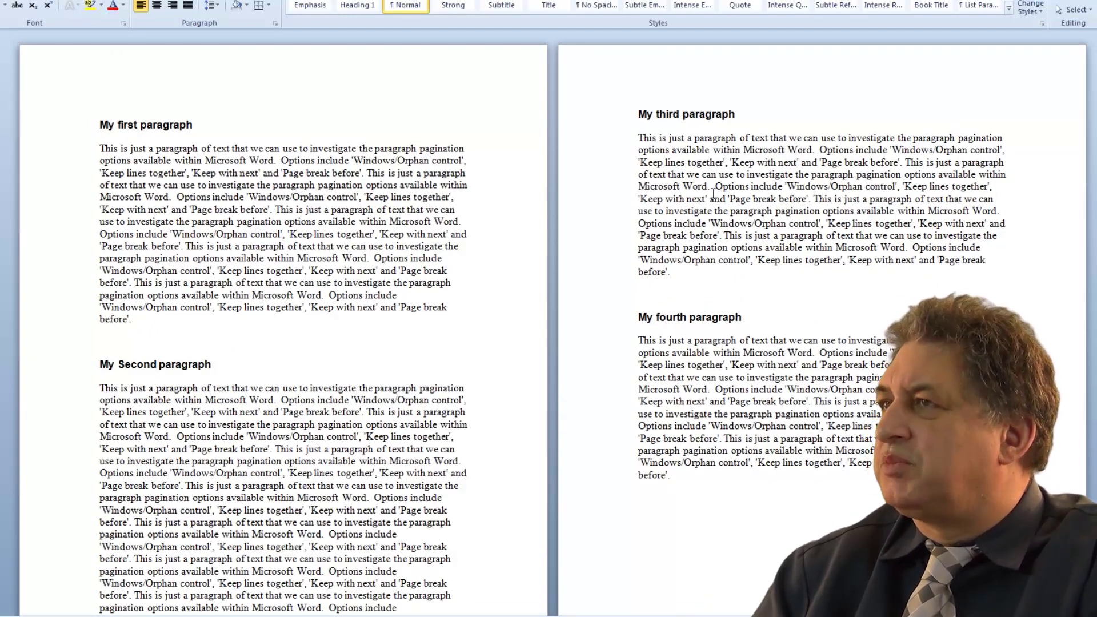
Step: Undo and redo Keep with next, leaving the heading at the top of page 2
key("ctrl+z")
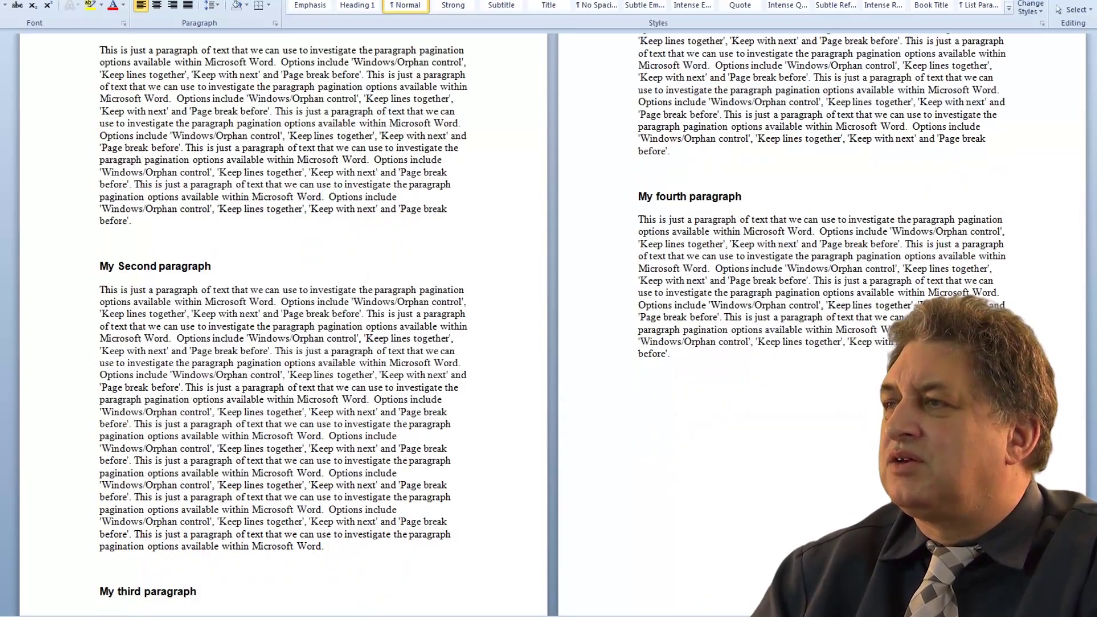
scroll(250, 210, "down", 3)
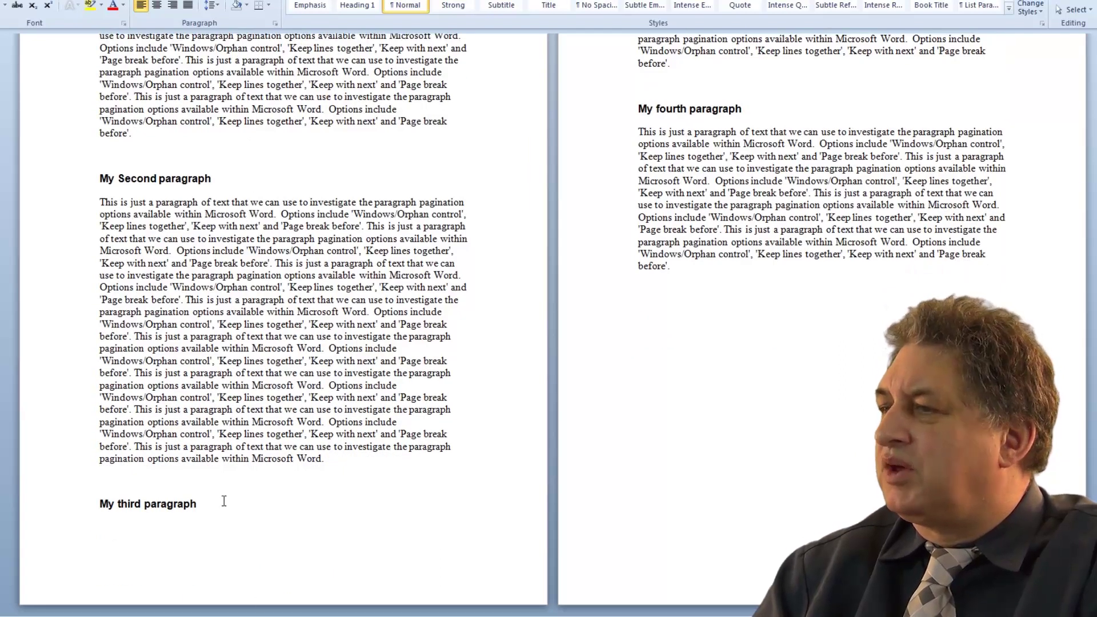
scroll(600, 280, "up", 3)
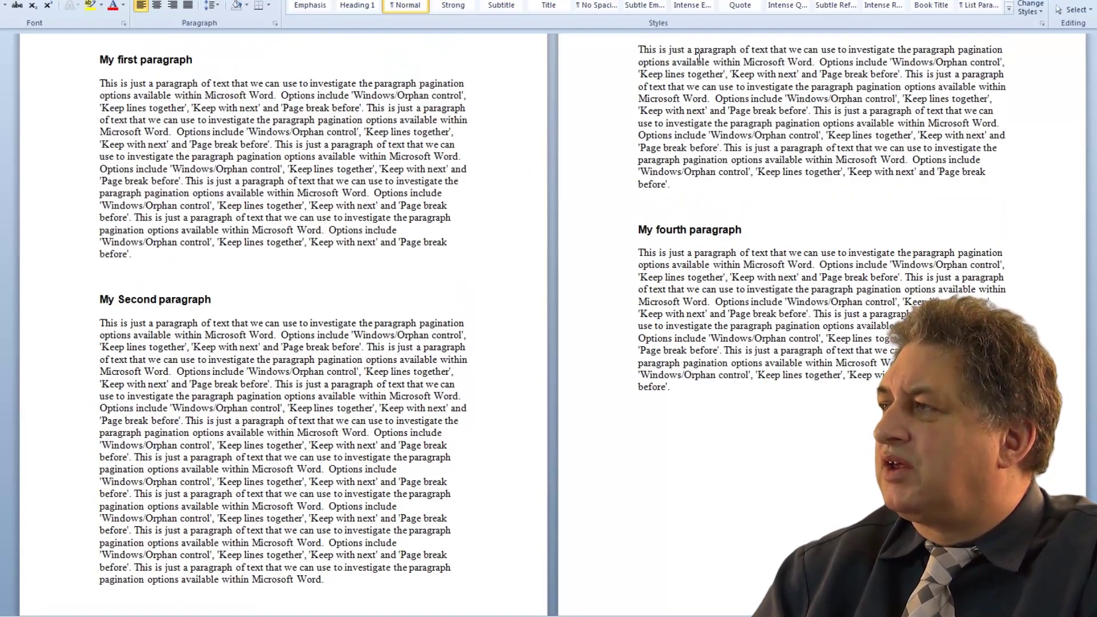
scroll(284, 305, "down", 3)
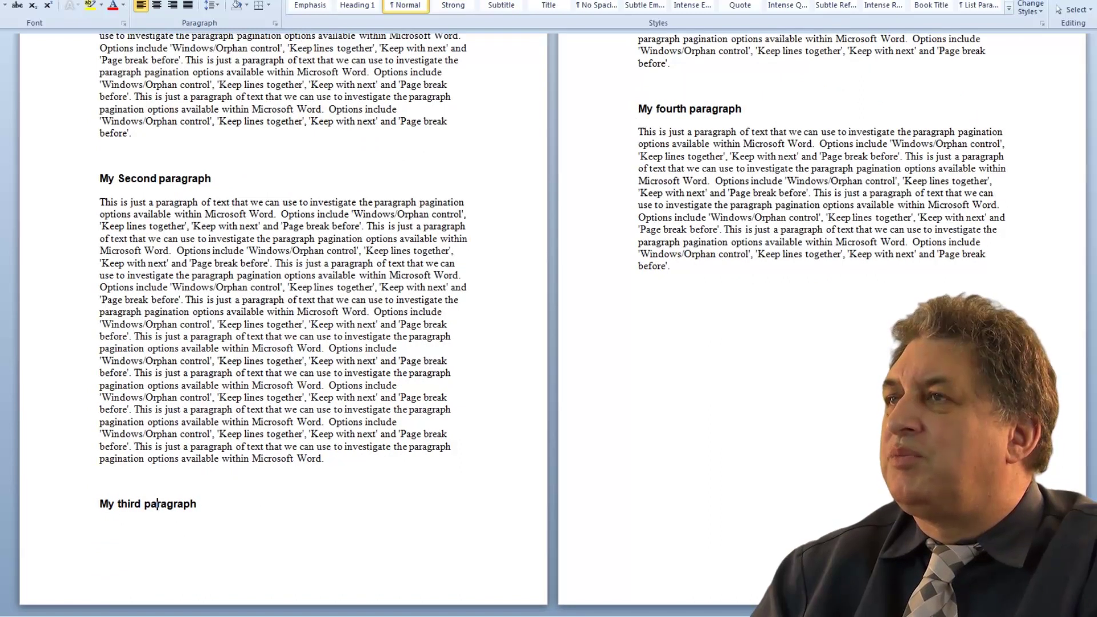
key("ctrl+y")
scroll(303, 57, "up", 2)
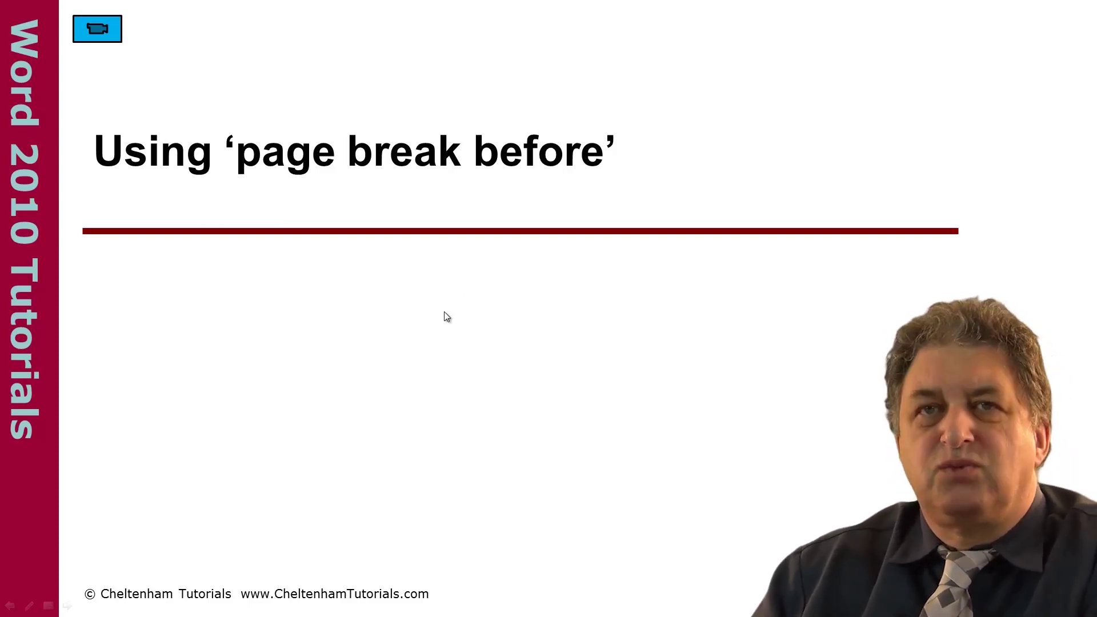
Step: Switch to Paragraph pagination 04 and select its first four paragraphs one by one from the margin
left_click(107, 31)
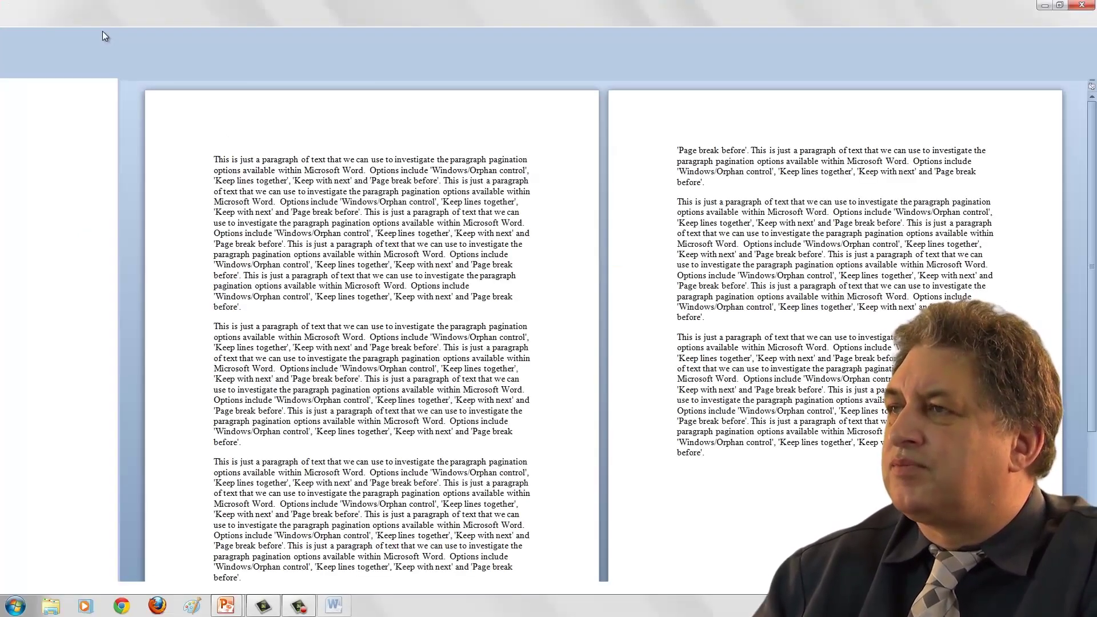
scroll(311, 214, "down", 2)
scroll(310, 214, "up", 2)
double_click(179, 226)
scroll(202, 286, "down", 3)
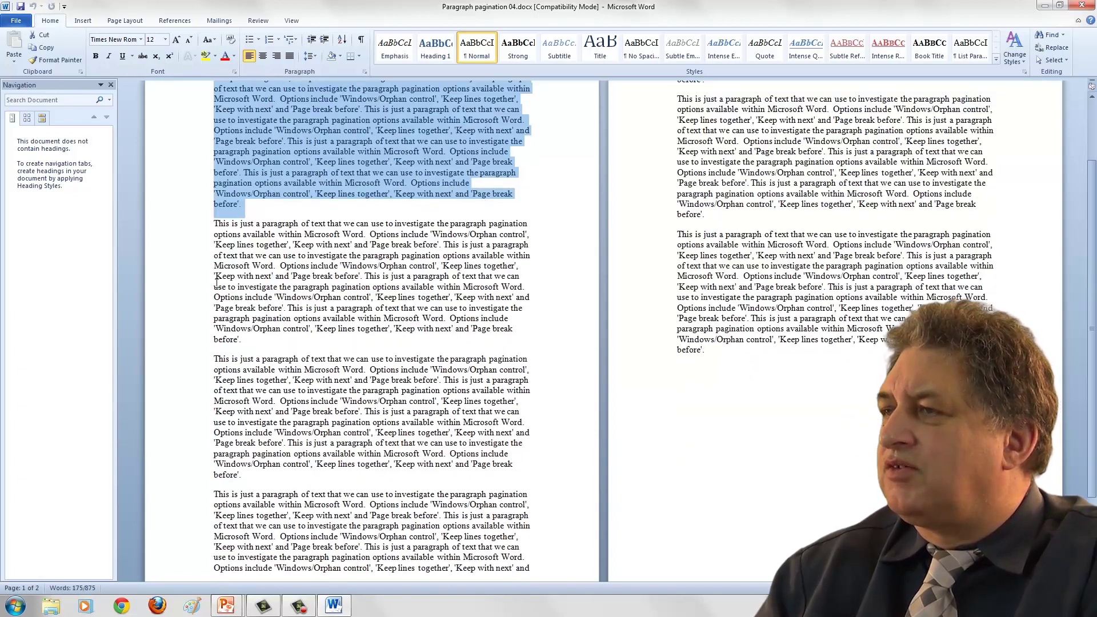
double_click(163, 273)
scroll(163, 273, "down", 1)
double_click(164, 334)
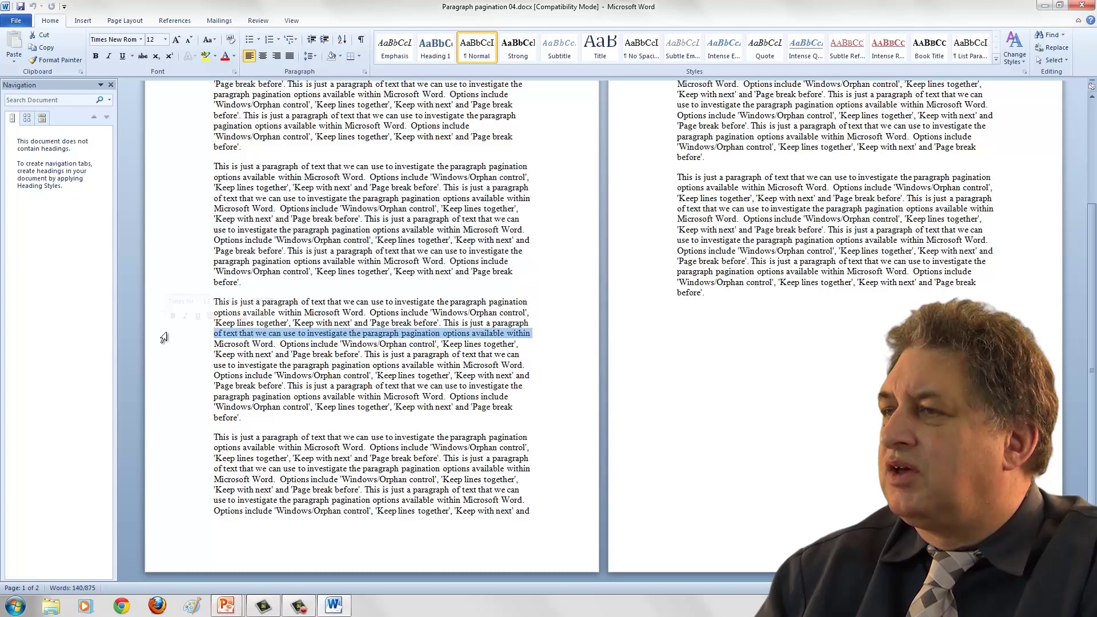
left_click(157, 469)
double_click(157, 468)
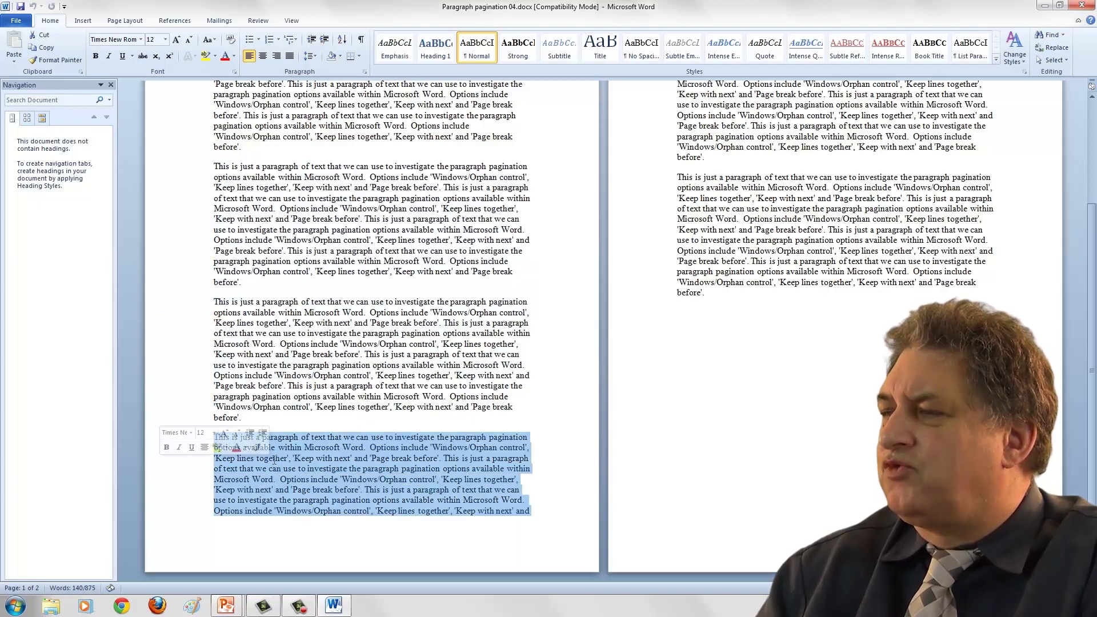
Step: Scroll through both pages and place the insertion point in the third paragraph
scroll(274, 459, "up", 4)
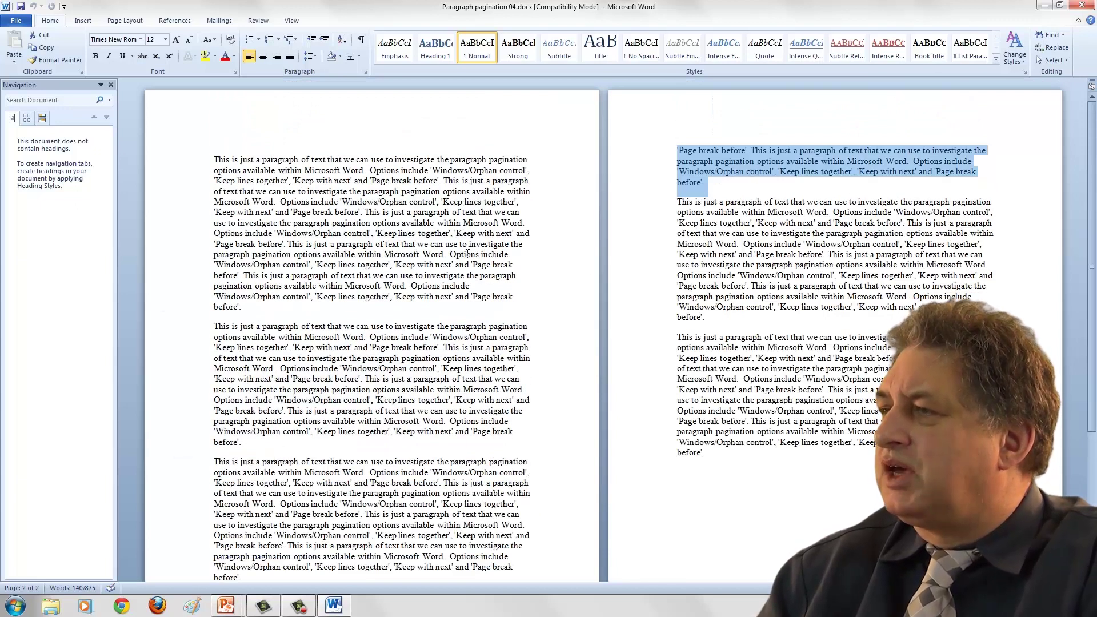
scroll(469, 252, "down", 2)
scroll(371, 286, "down", 1)
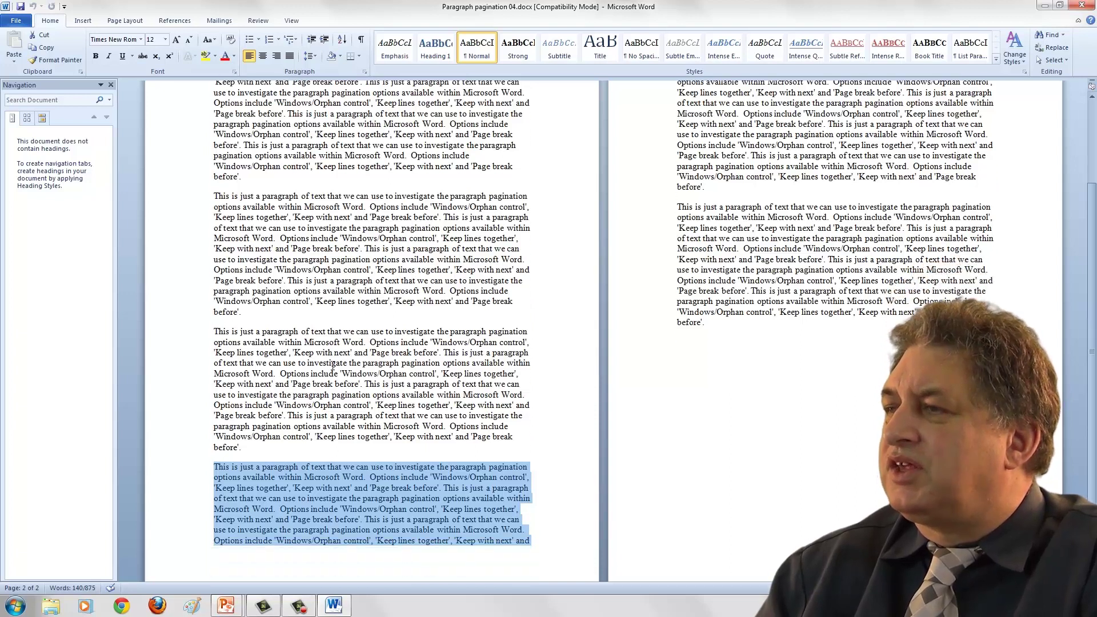
scroll(329, 280, "up", 3)
left_click(330, 477)
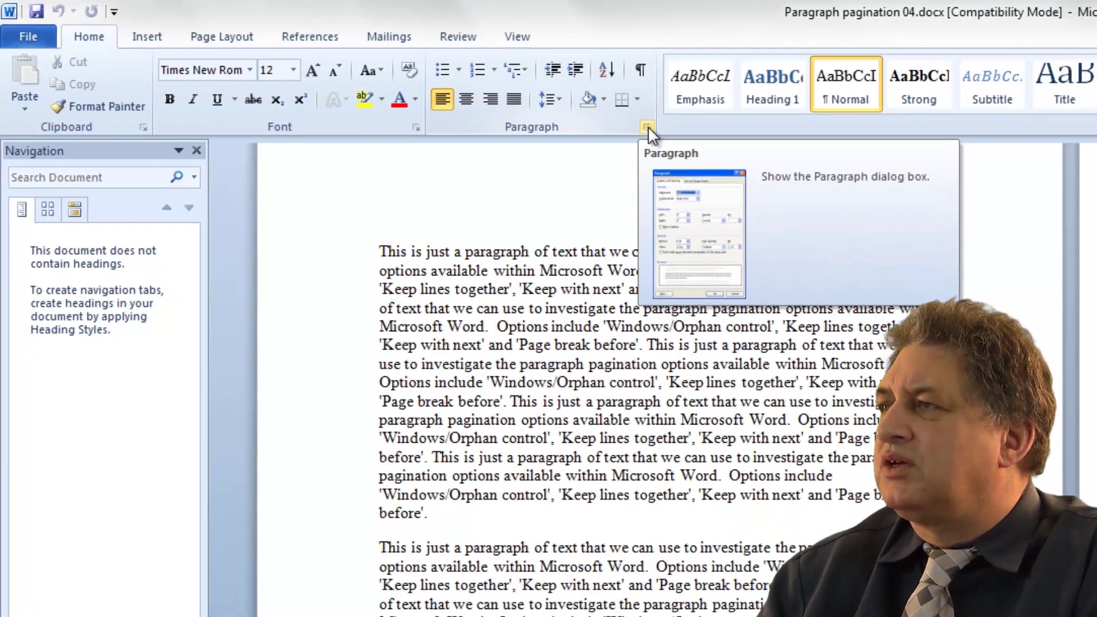
Step: Apply Page break before to the third paragraph so it starts at the top of page 2
left_click(681, 133)
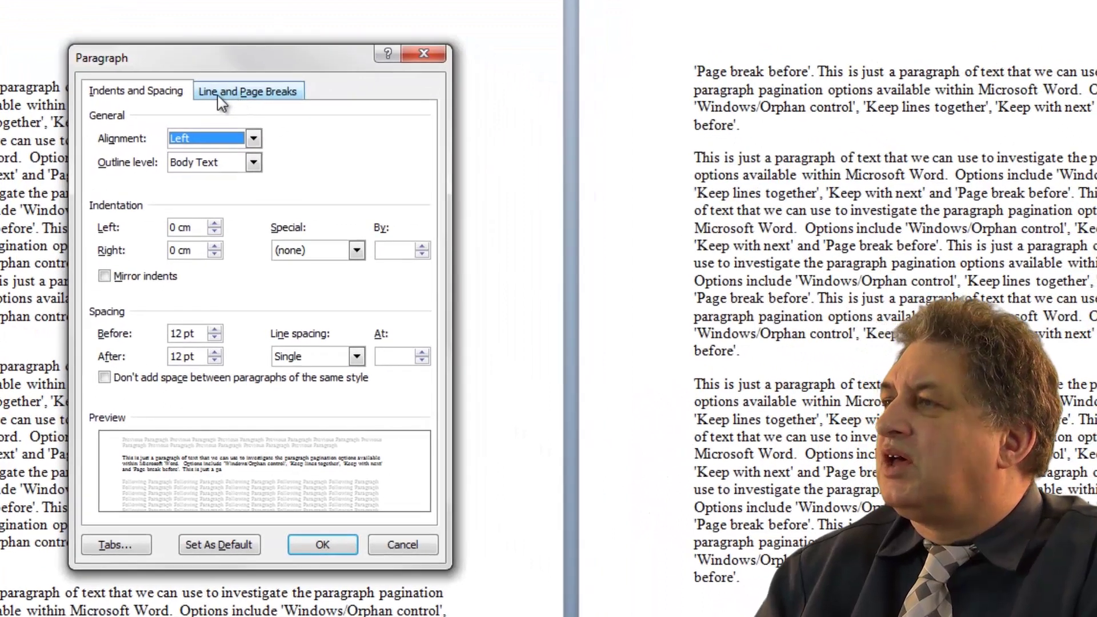
left_click(259, 94)
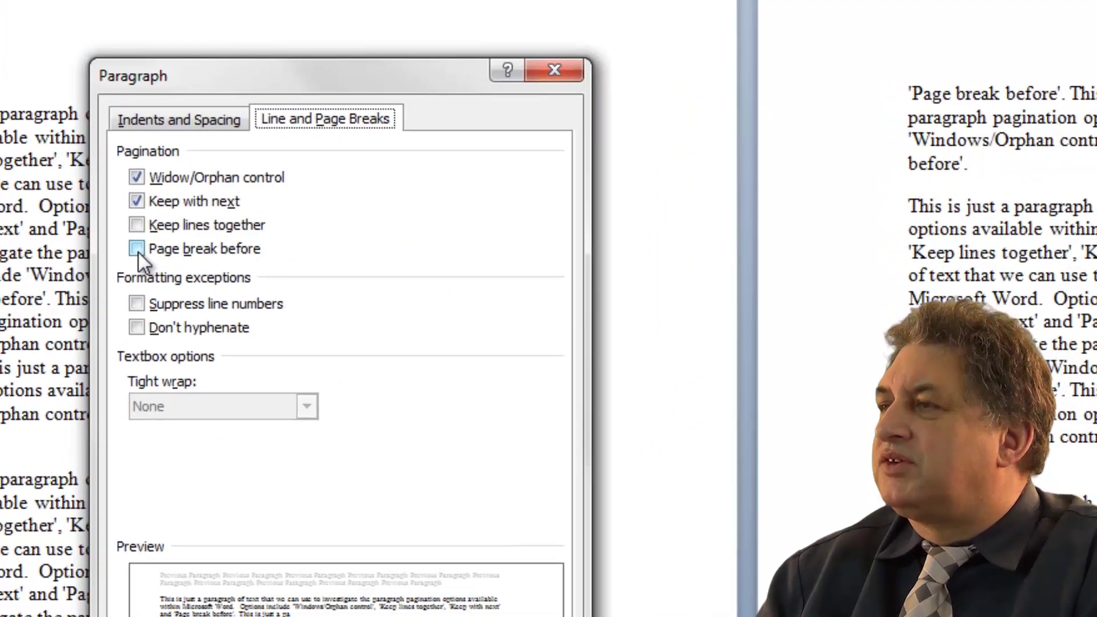
left_click(137, 249)
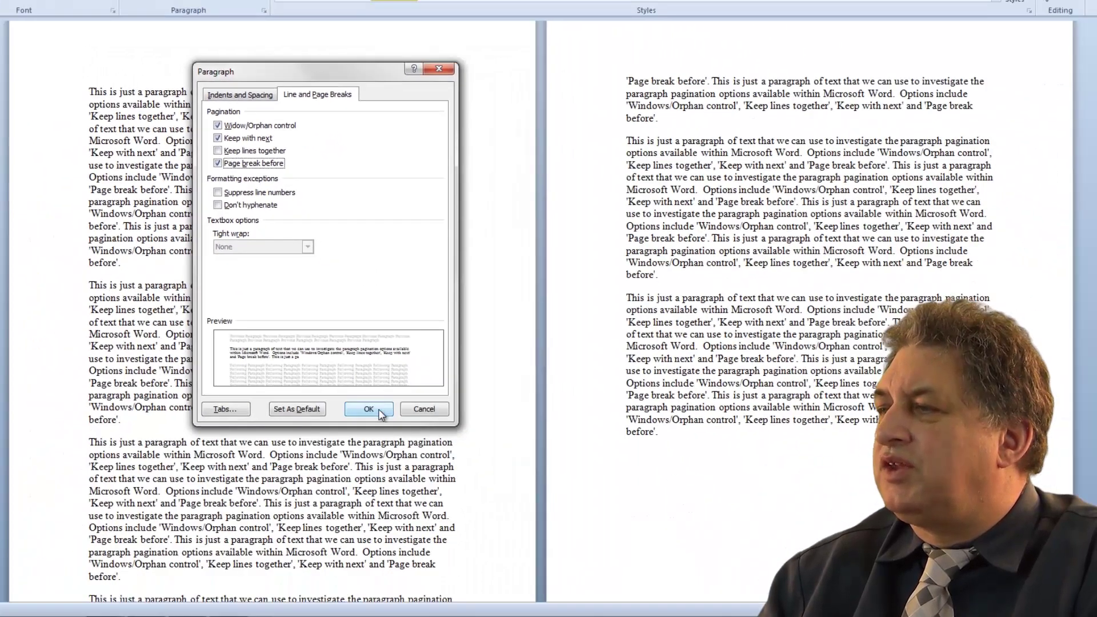
left_click(379, 409)
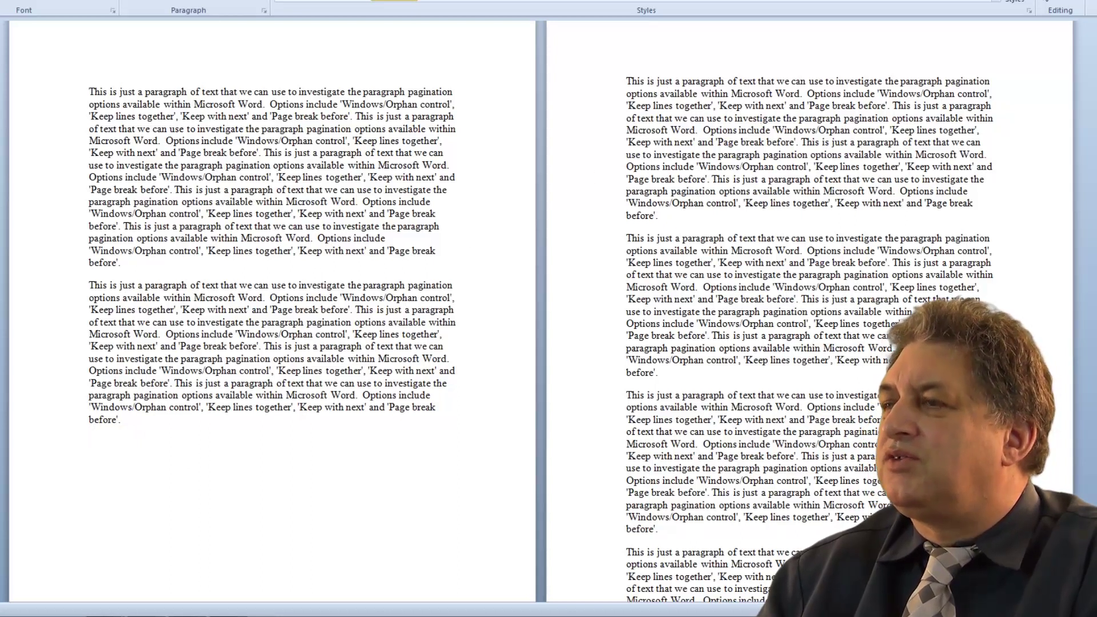
Step: Undo and redo the Page break before setting to compare layouts, keeping the break applied
key("ctrl+z")
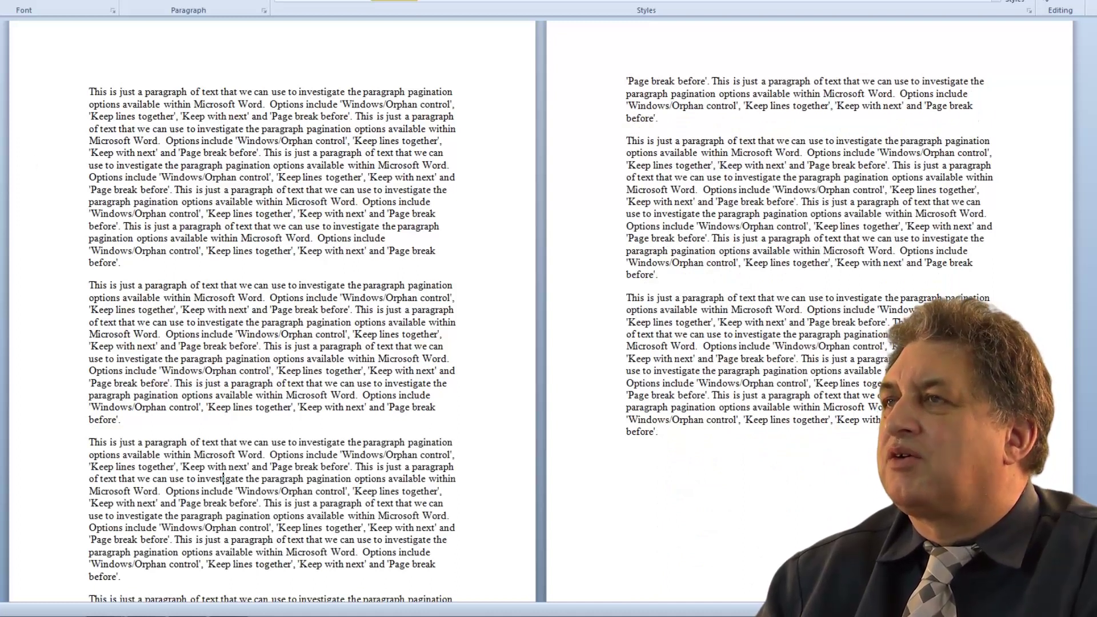
key("ctrl+y")
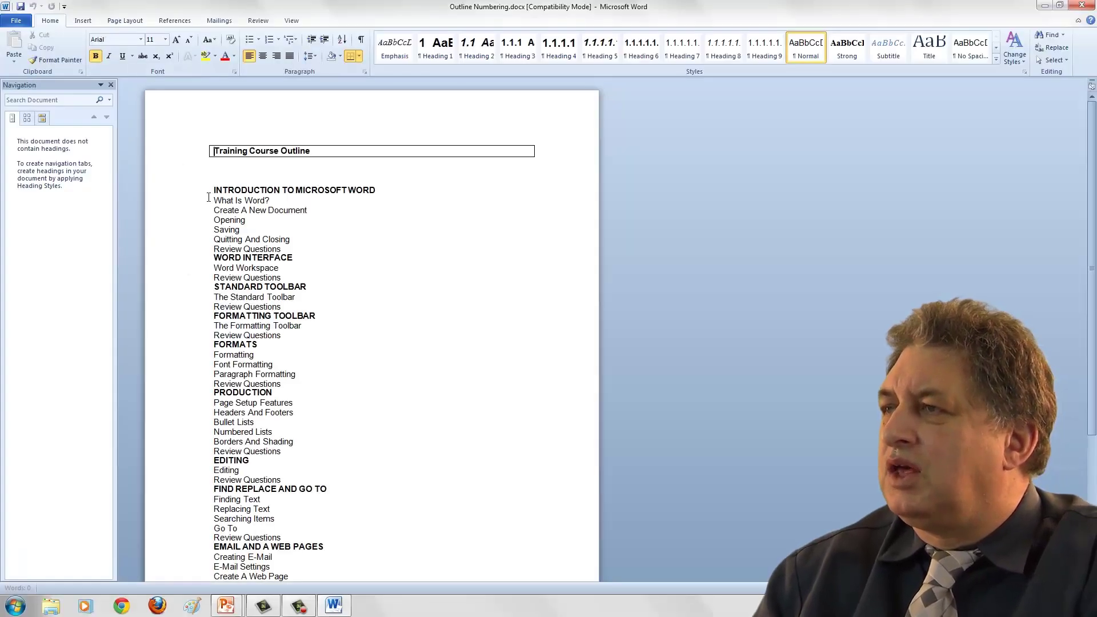
Step: Select the entire course outline and number it with the 1) a) i) multilevel list style
scroll(209, 199, "down", 5)
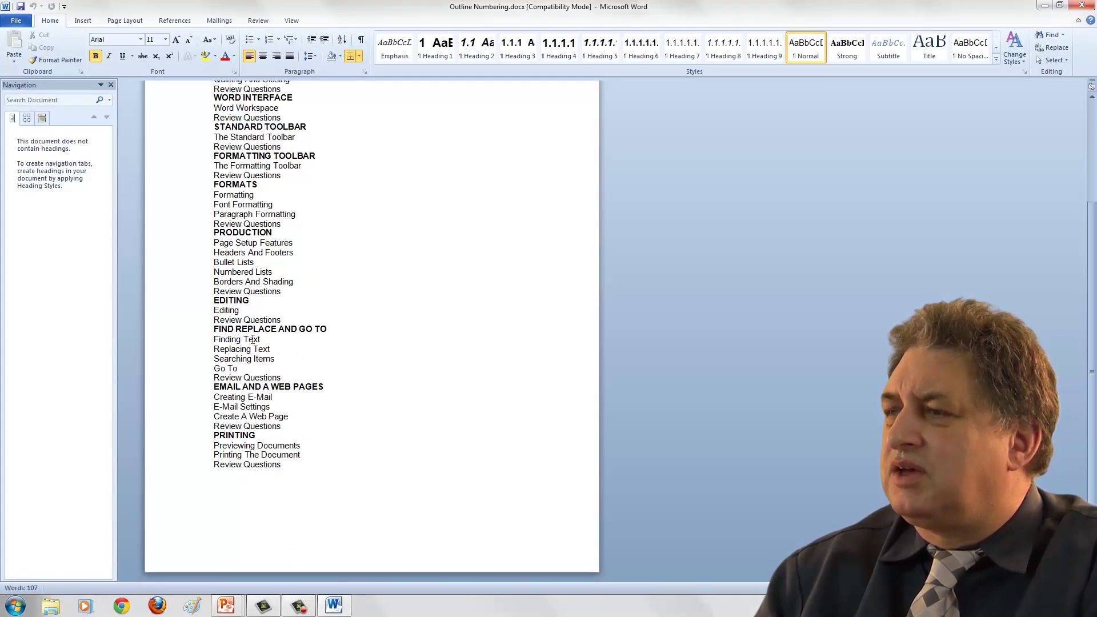
left_click_drag(286, 468, 191, 191)
scroll(269, 232, "down", 2)
scroll(269, 232, "up", 3)
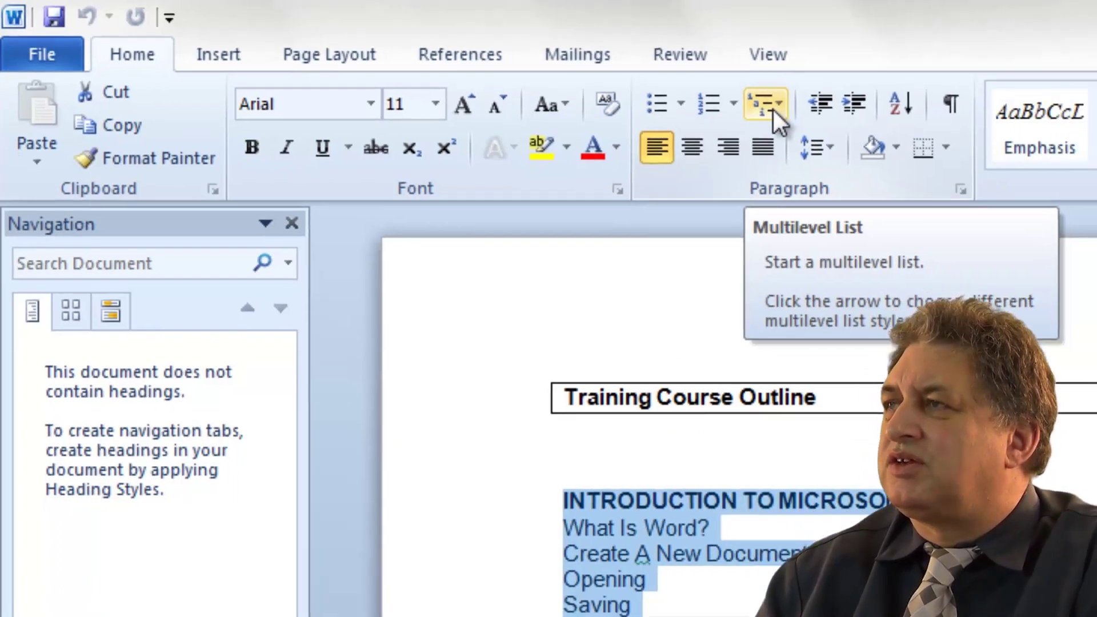
left_click(845, 118)
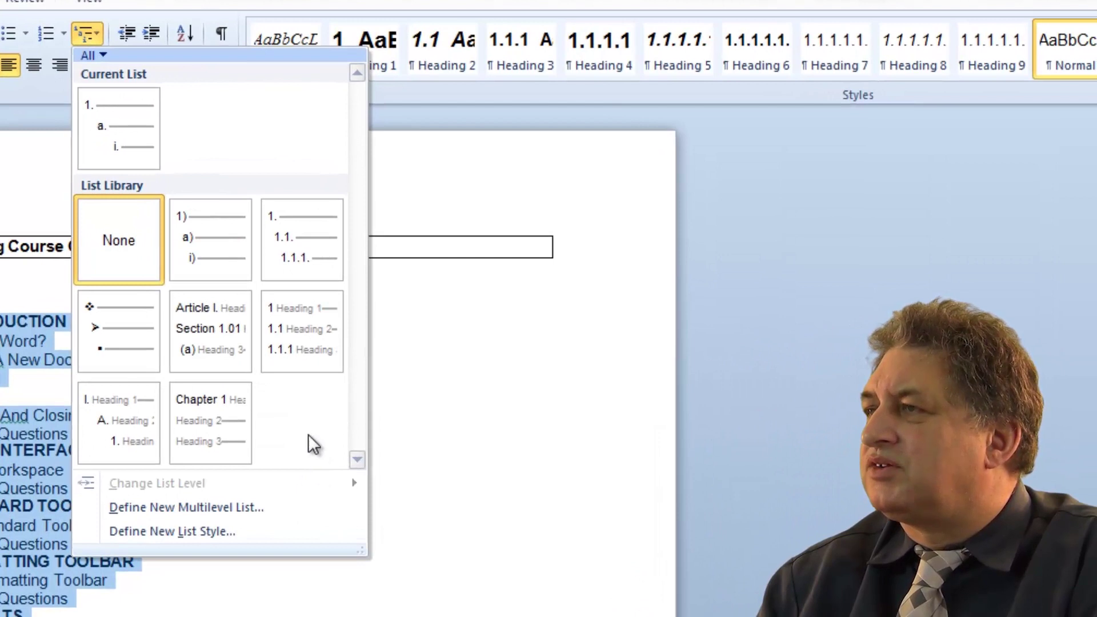
left_click(208, 227)
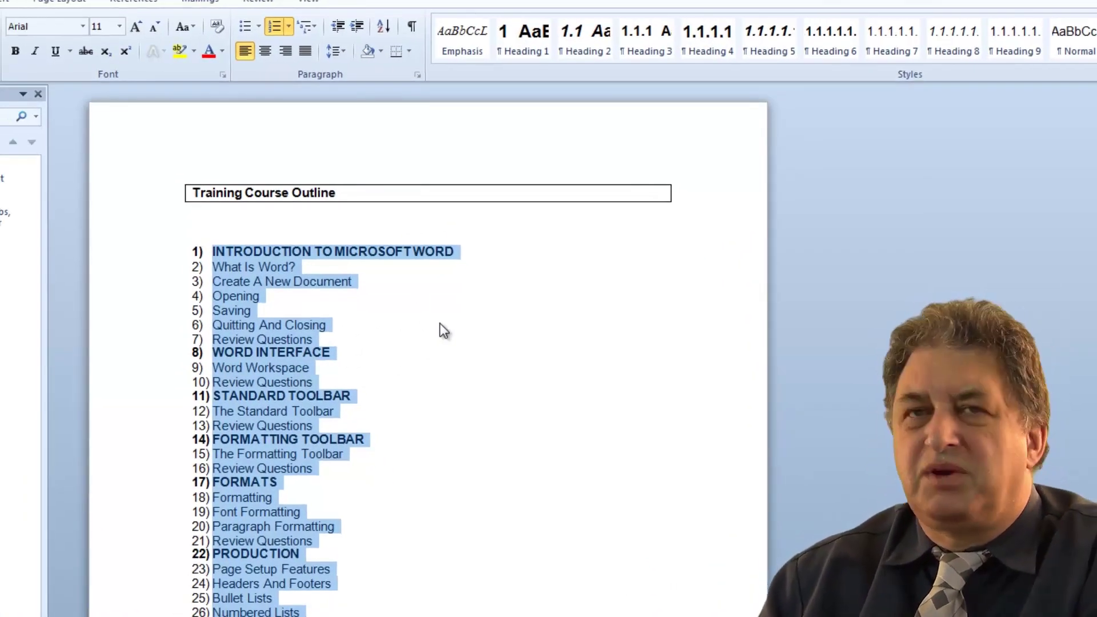
left_click(441, 323)
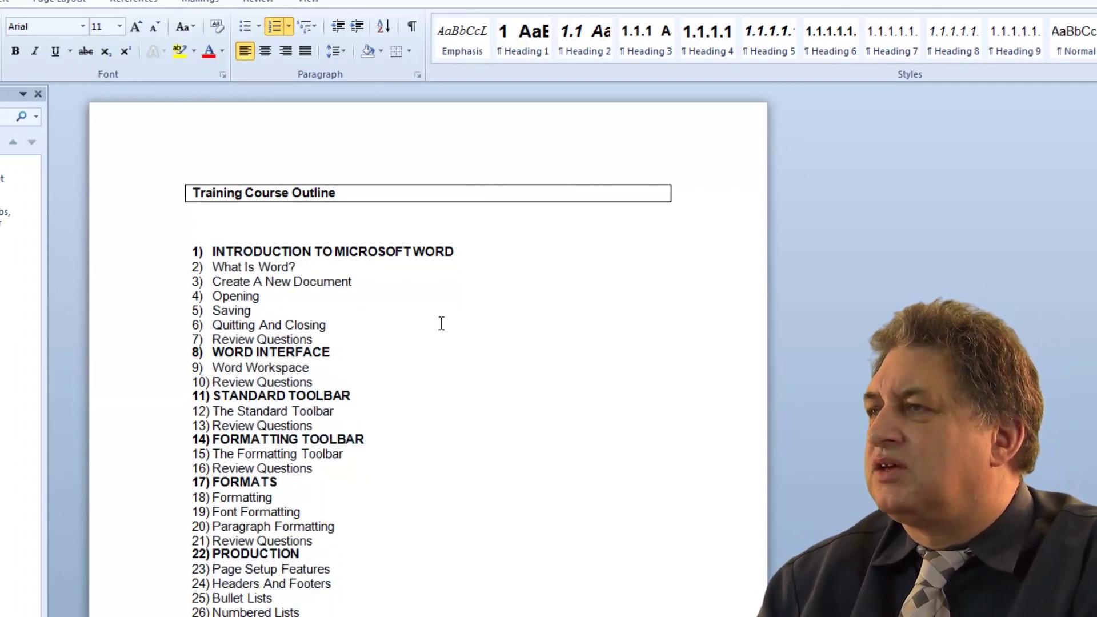
left_click_drag(155, 272, 126, 336)
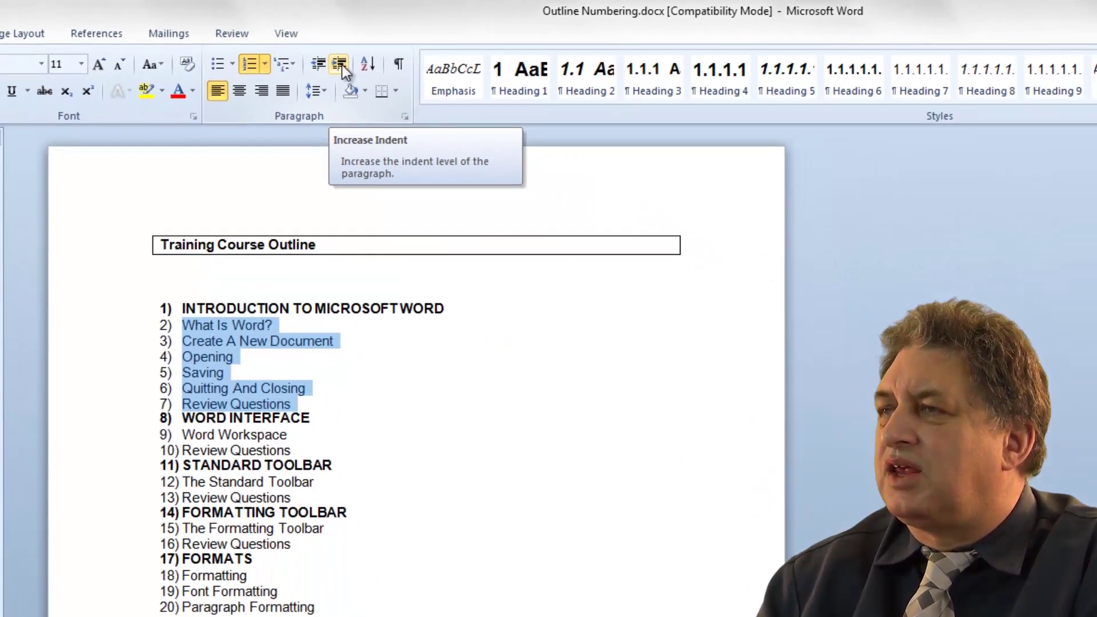
Step: Demote the topics under INTRODUCTION, WORD INTERFACE, STANDARD TOOLBAR and FORMATTING TOOLBAR to lettered sub-items
left_click(342, 64)
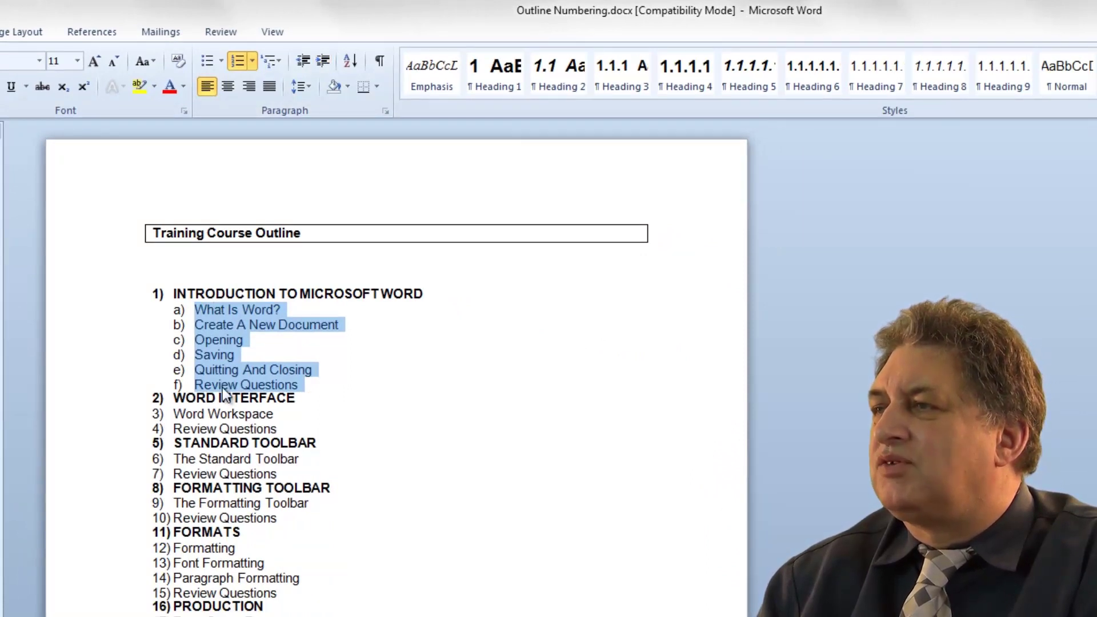
left_click_drag(113, 416, 114, 432)
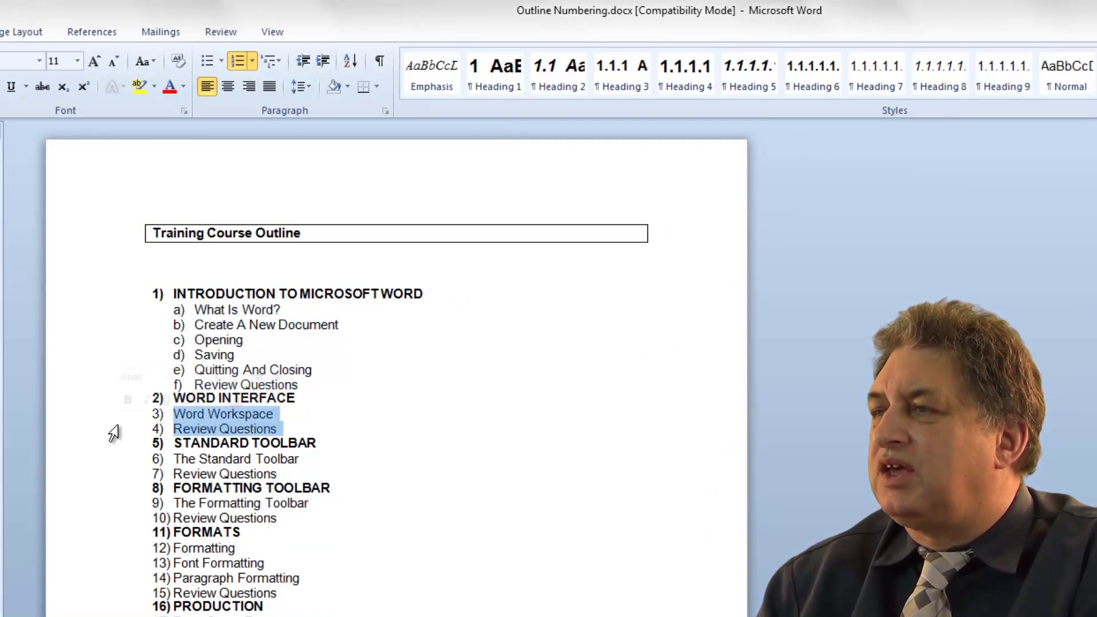
left_click(324, 62)
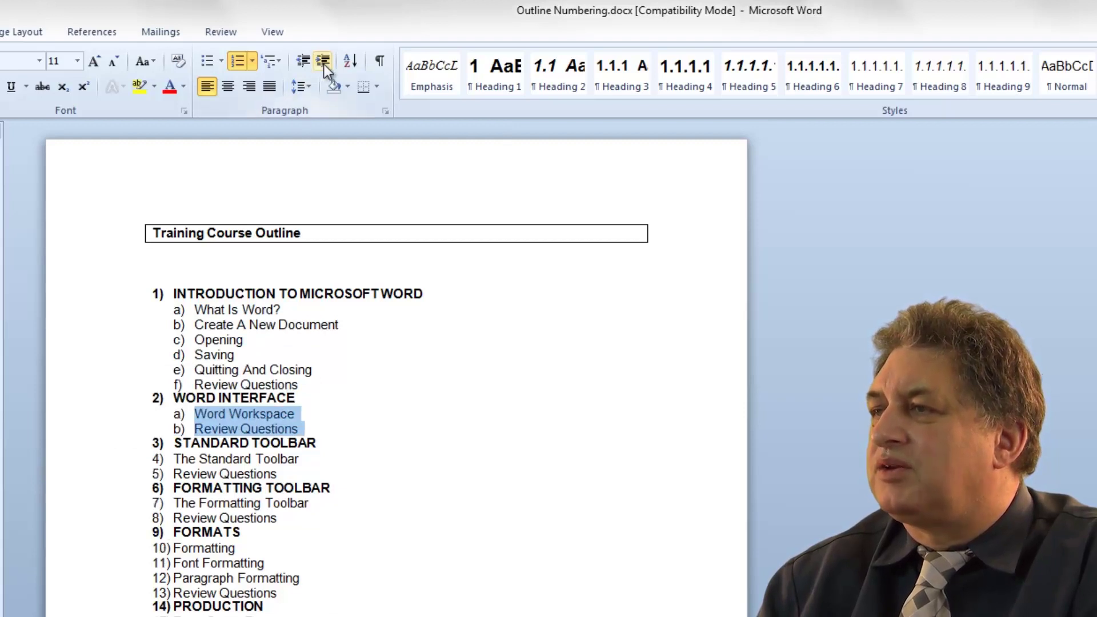
left_click_drag(117, 459, 115, 480)
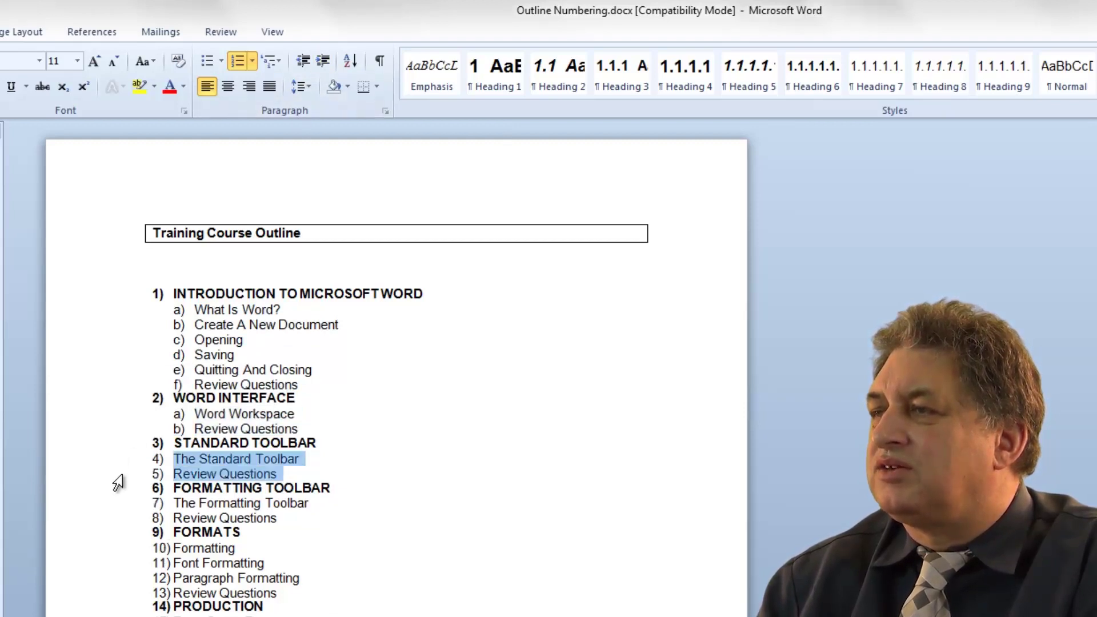
left_click(326, 61)
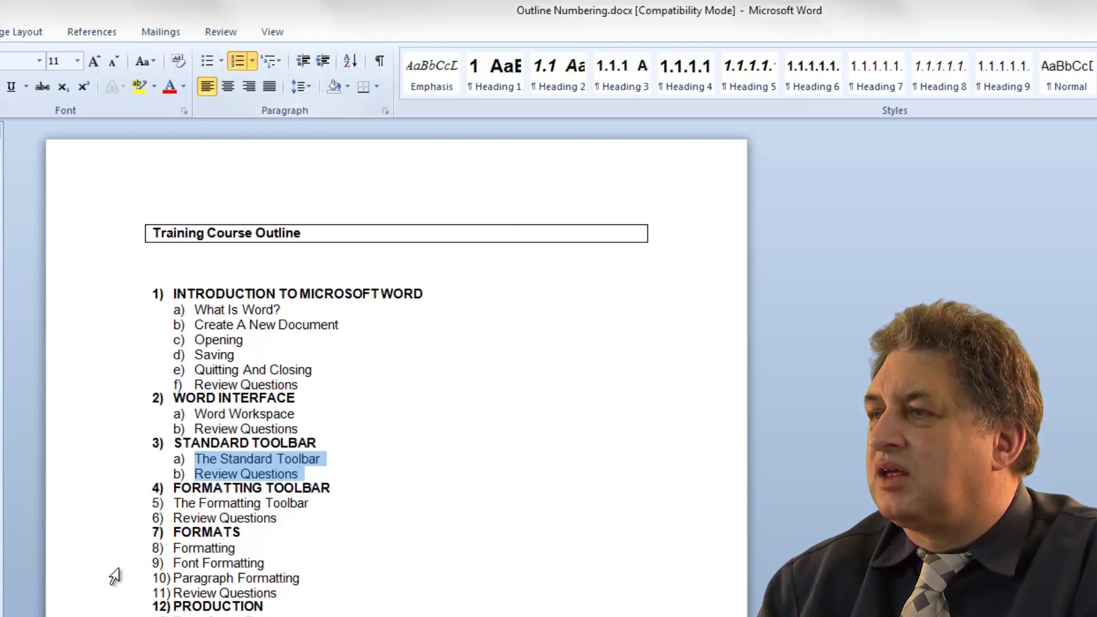
left_click(128, 507)
left_click_drag(128, 507, 127, 519)
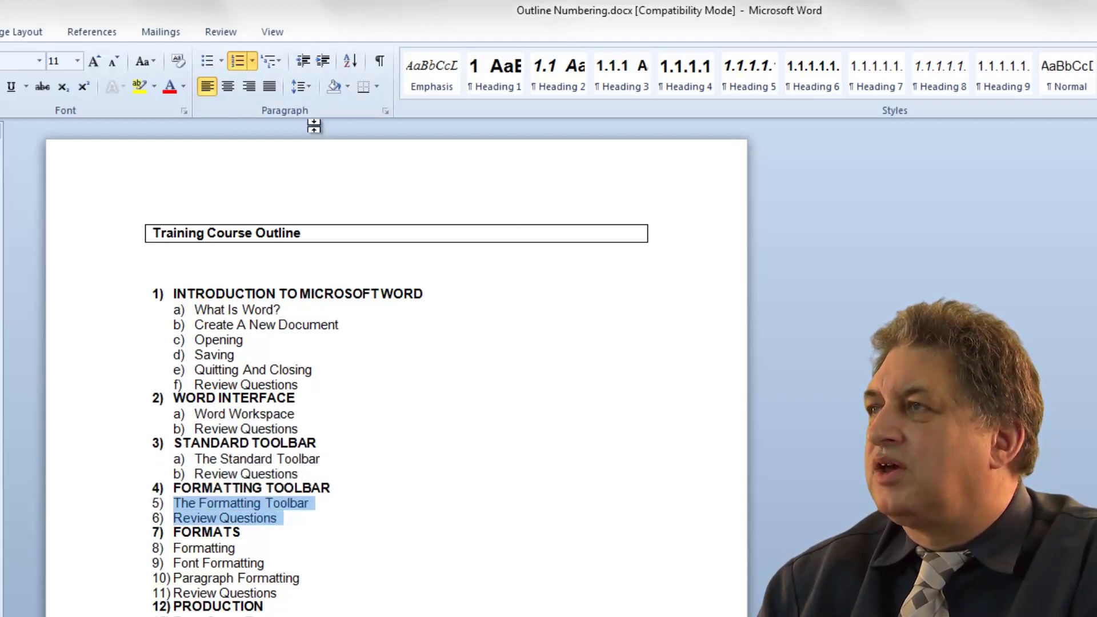
left_click(324, 62)
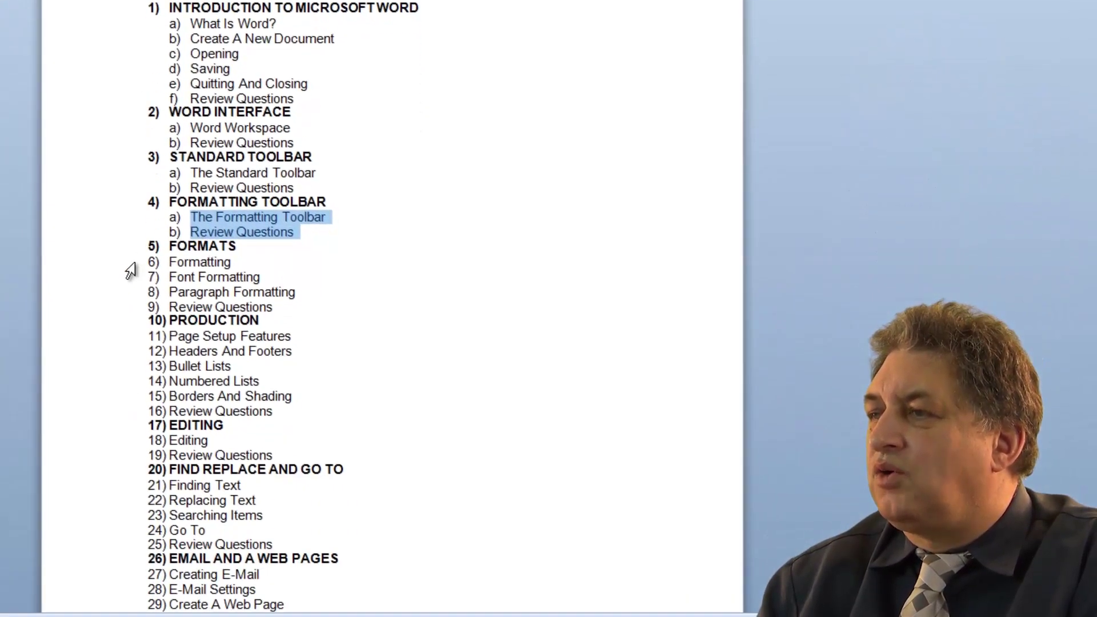
Step: Demote the four FORMATS topics and six PRODUCTION topics to lettered sub-items
left_click(129, 402)
left_click_drag(130, 278, 132, 314)
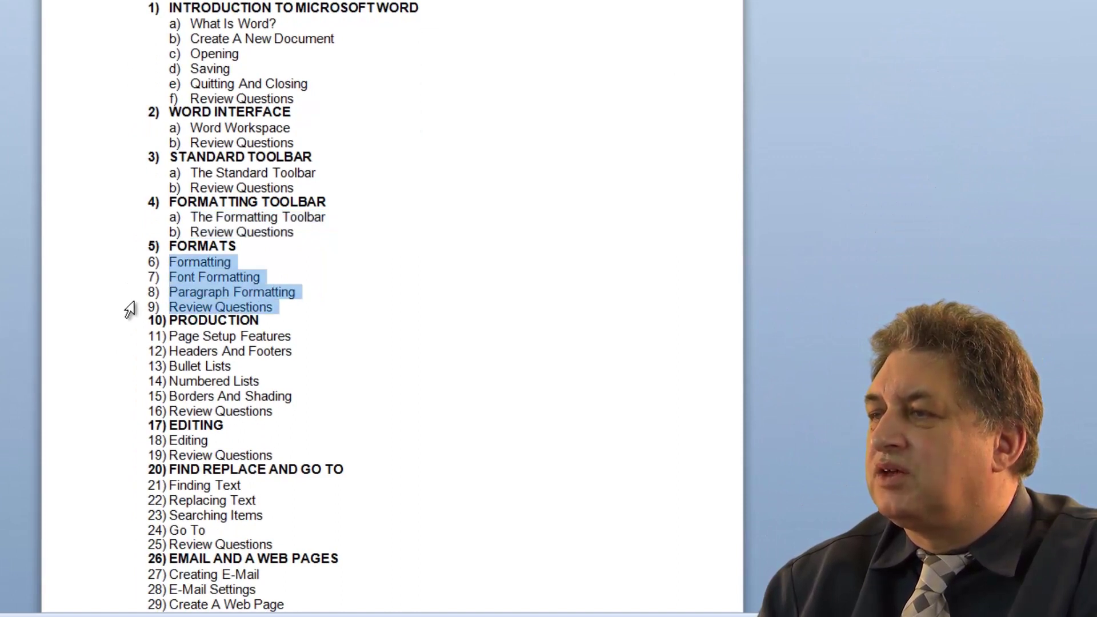
key("Tab")
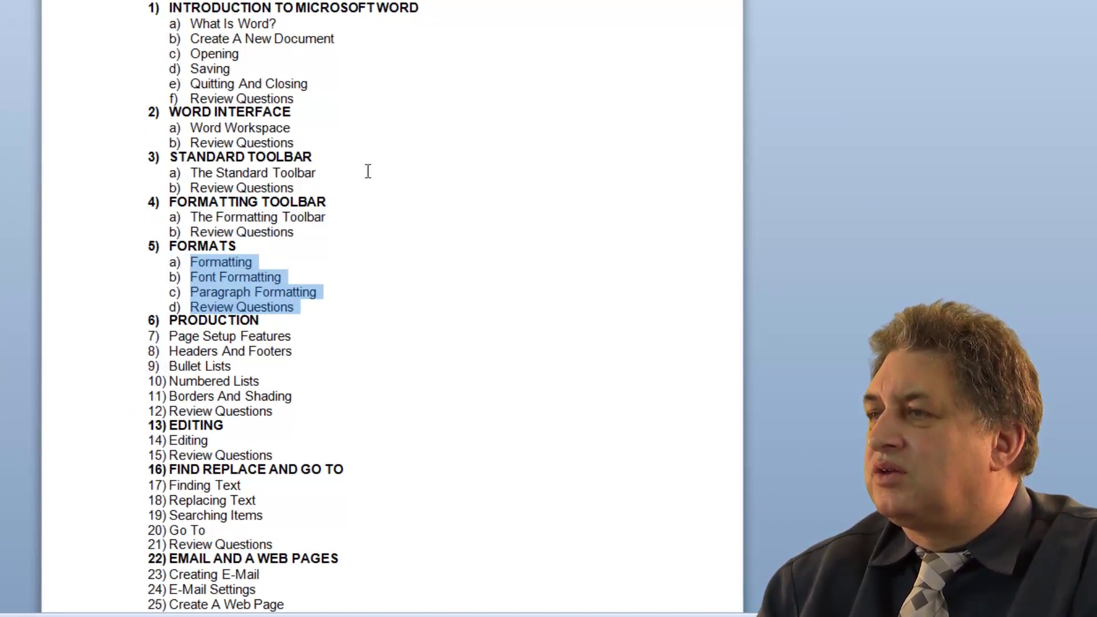
scroll(369, 183, "down", 3)
left_click_drag(118, 192, 128, 262)
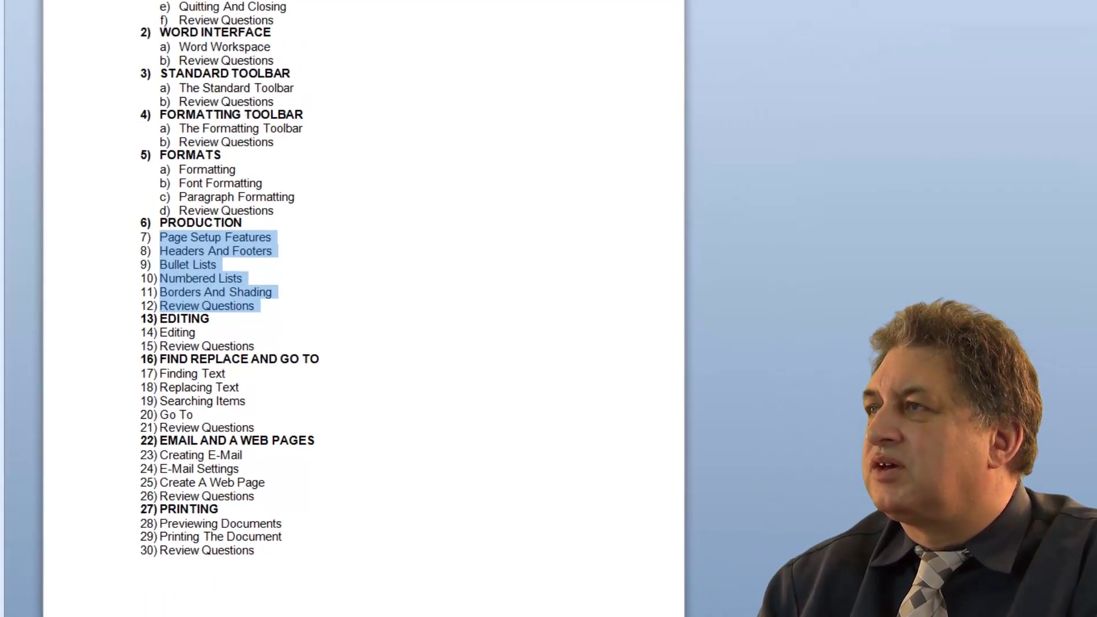
key("Tab")
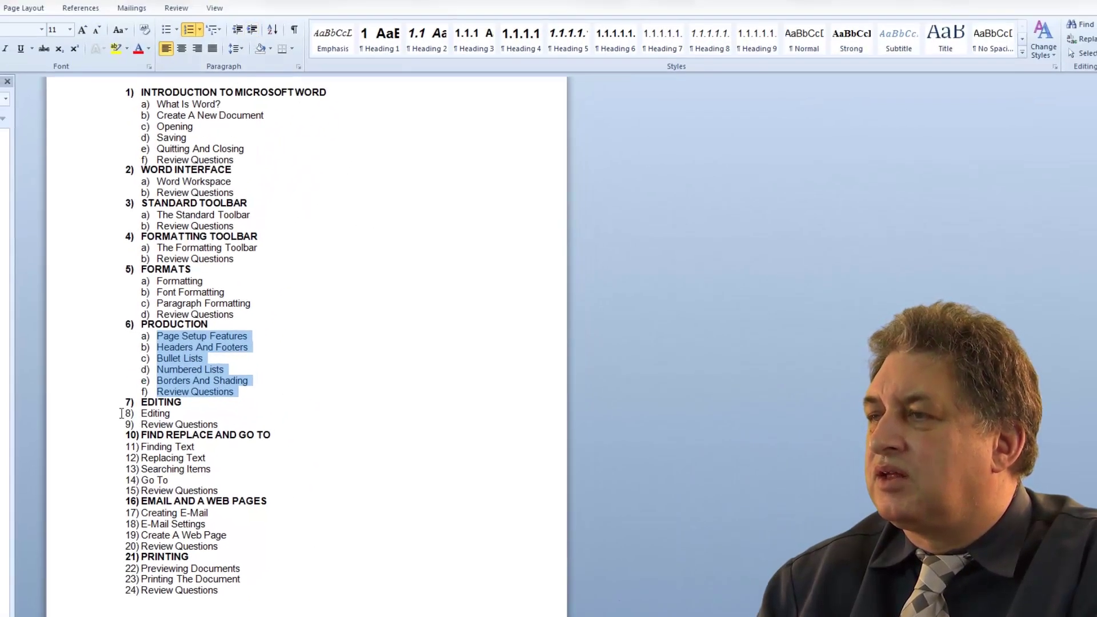
Step: Demote the topics under EDITING, FIND REPLACE AND GO TO, EMAIL AND A WEB PAGES and PRINTING
left_click_drag(122, 413, 102, 491)
left_click(252, 29)
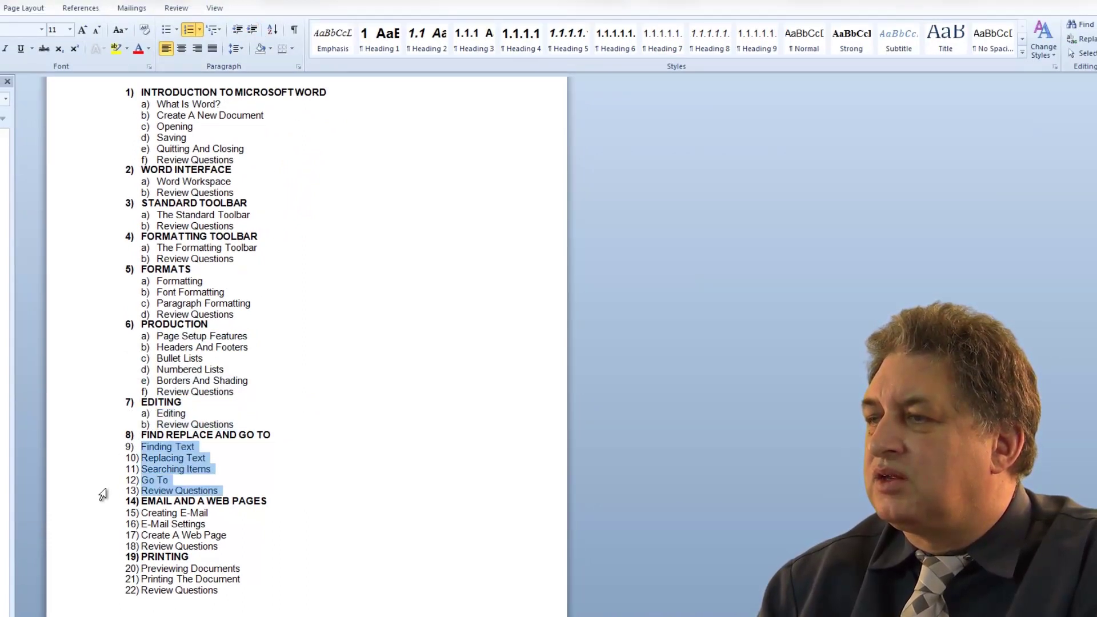
left_click(253, 31)
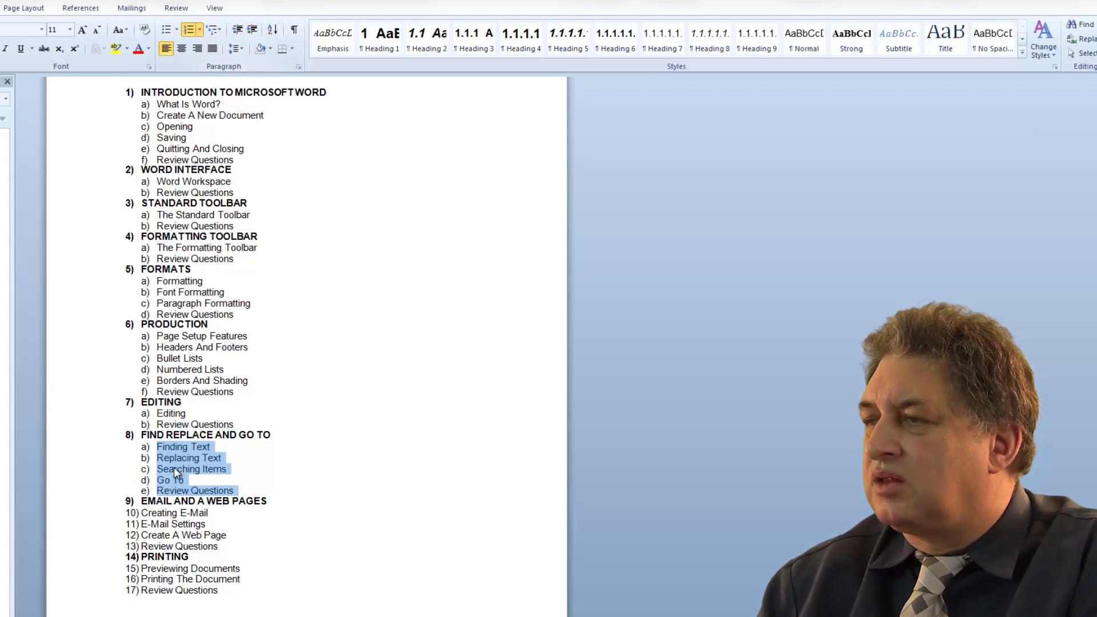
left_click_drag(112, 513, 114, 593)
left_click(253, 29)
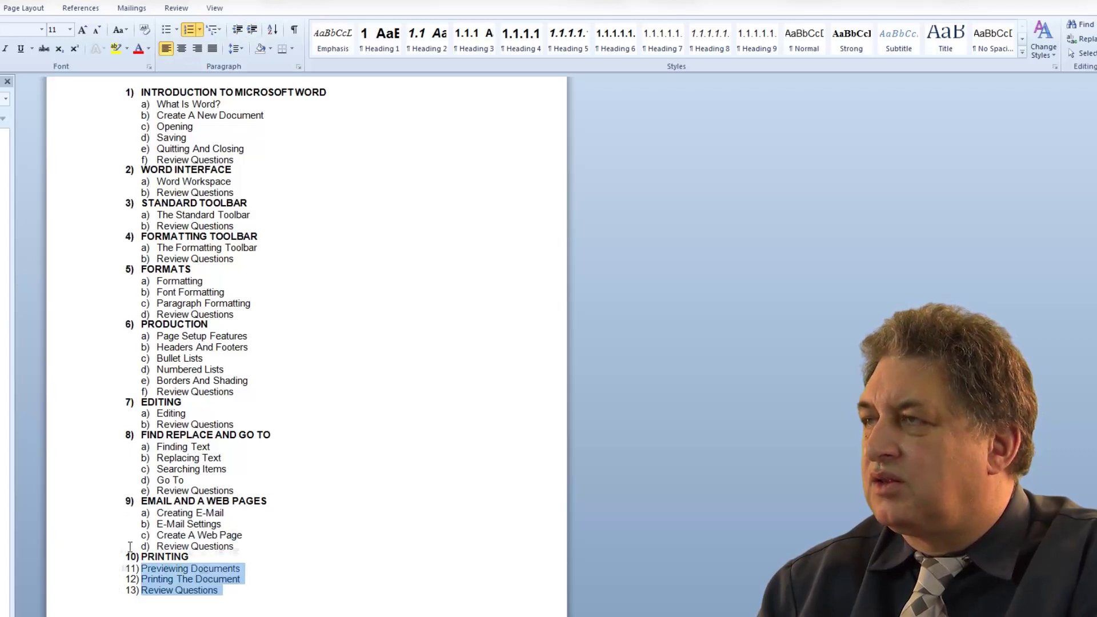
left_click(253, 30)
left_click(365, 248)
scroll(362, 343, "up", 3)
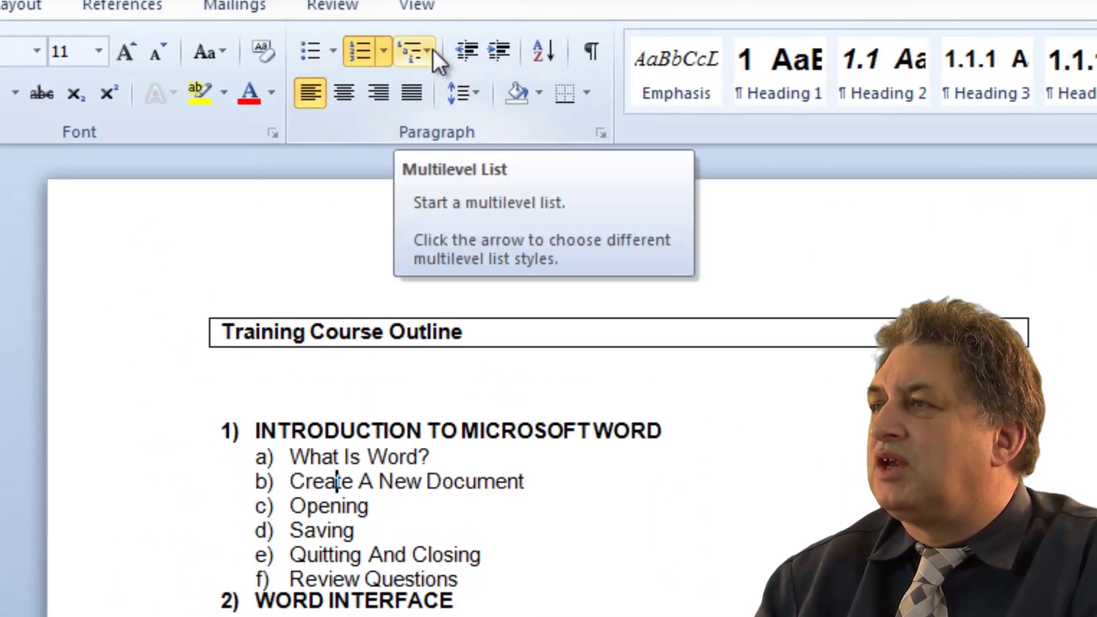
Step: Renumber the outline with the 1. / 1.1. / 1.1.1. decimal style from the List Library
left_click(433, 49)
mouse_move(721, 342)
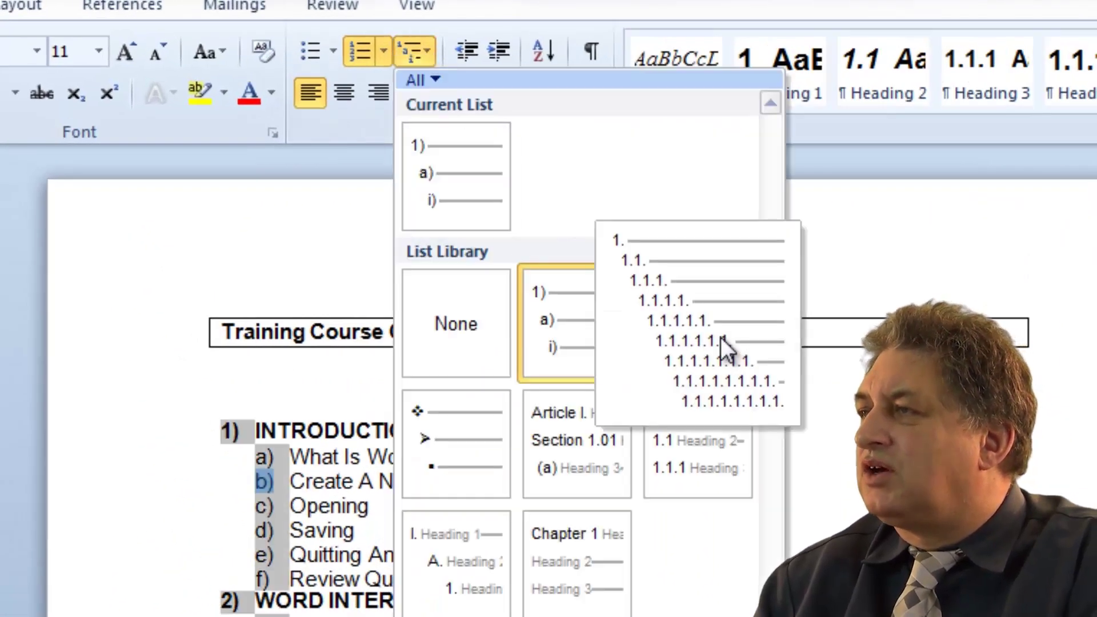
left_click(721, 341)
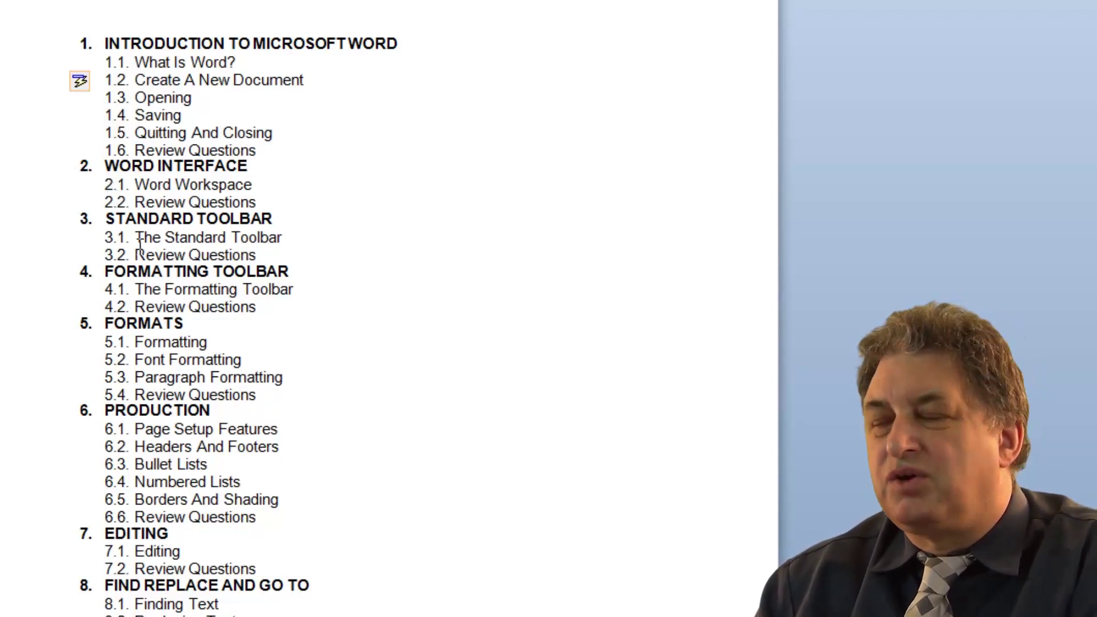
scroll(320, 258, "down", 5)
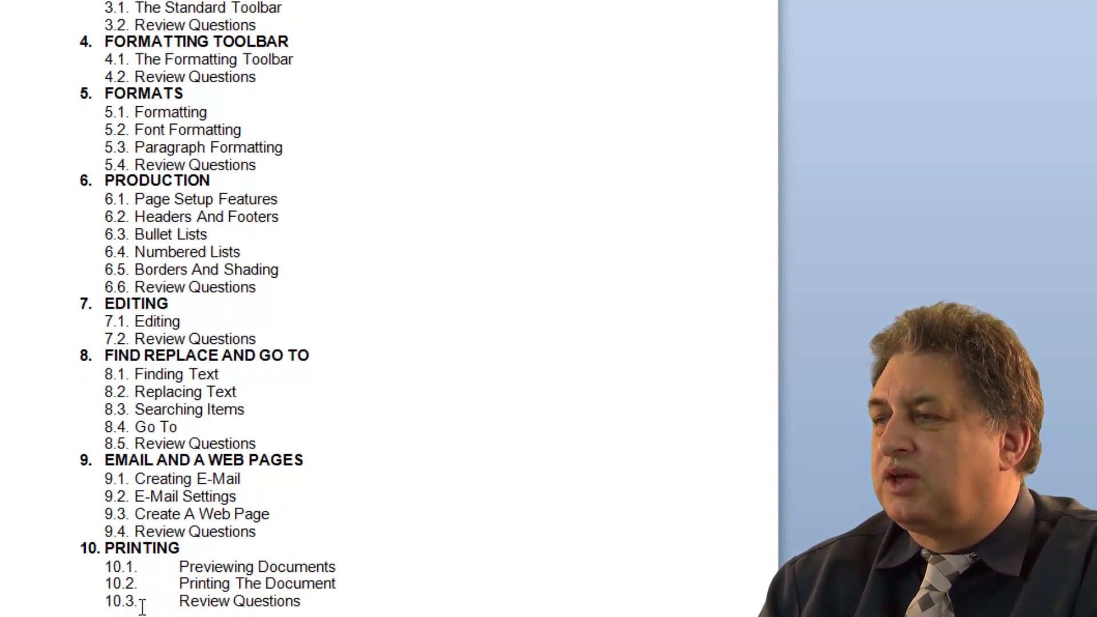
scroll(210, 366, "up", 5)
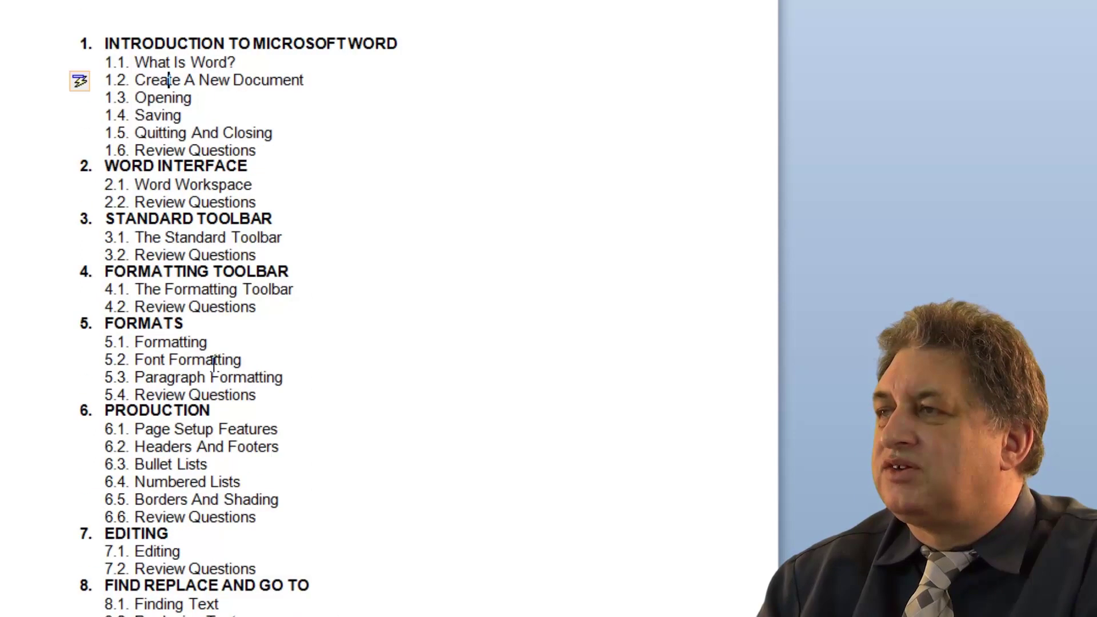
Step: Apply the ❖ ➢ ▪ bulleted multilevel list, giving headings diamond bullets and subtopics arrow bullets
left_click(164, 132)
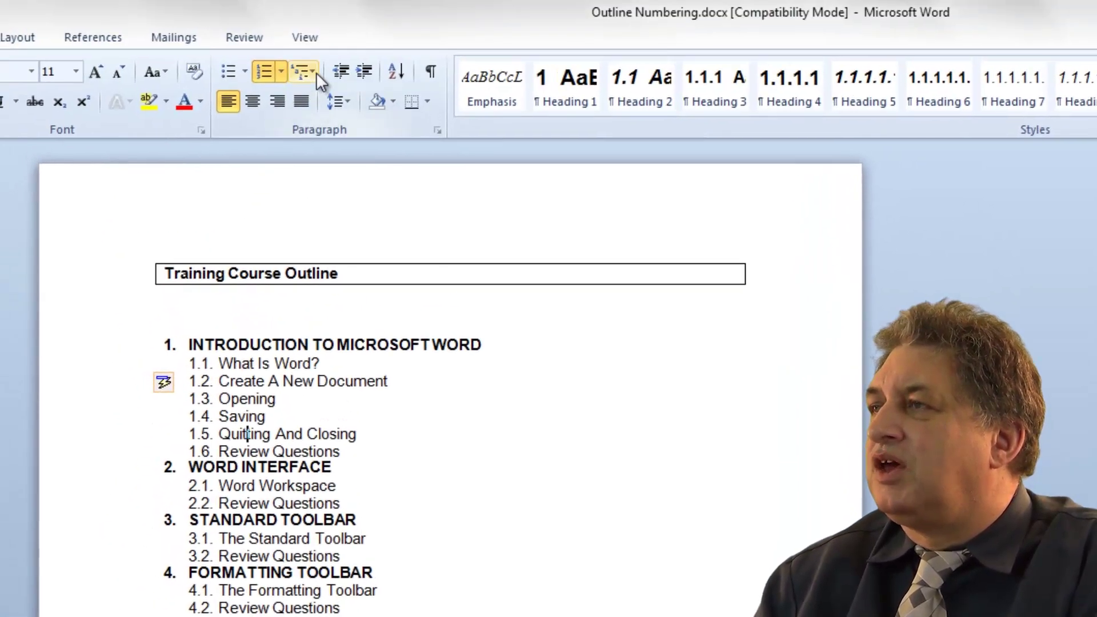
left_click(314, 72)
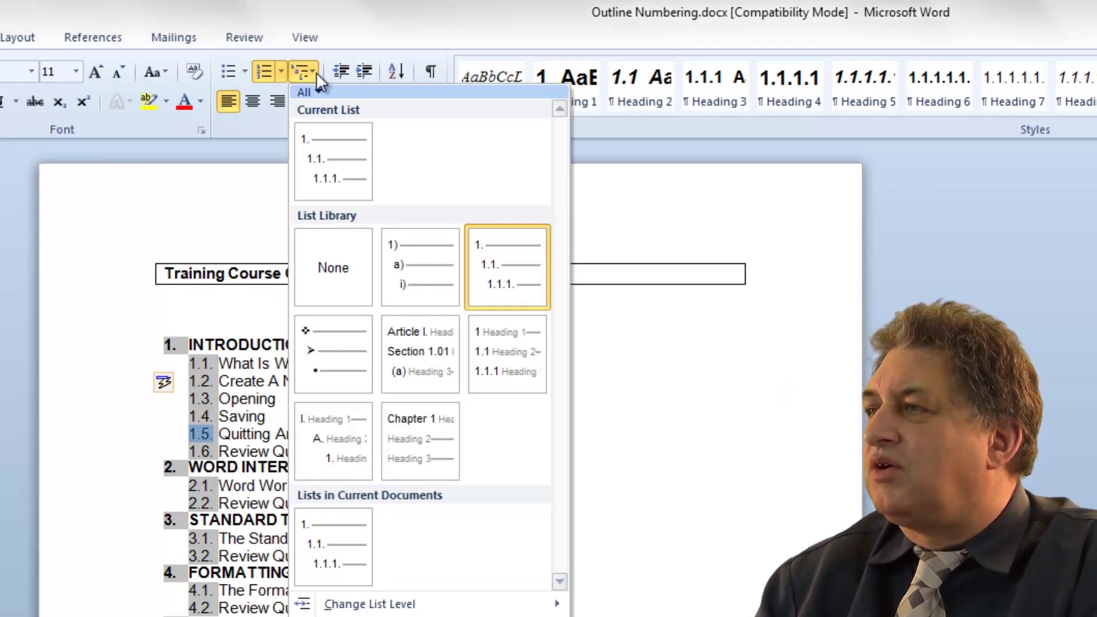
mouse_move(416, 263)
mouse_move(509, 267)
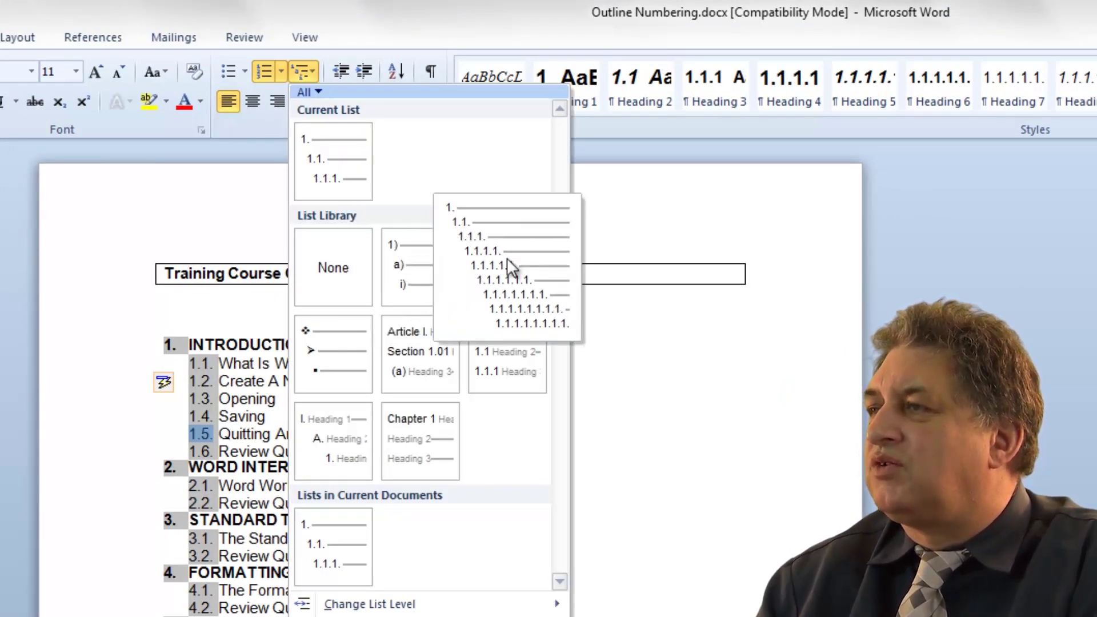
mouse_move(341, 359)
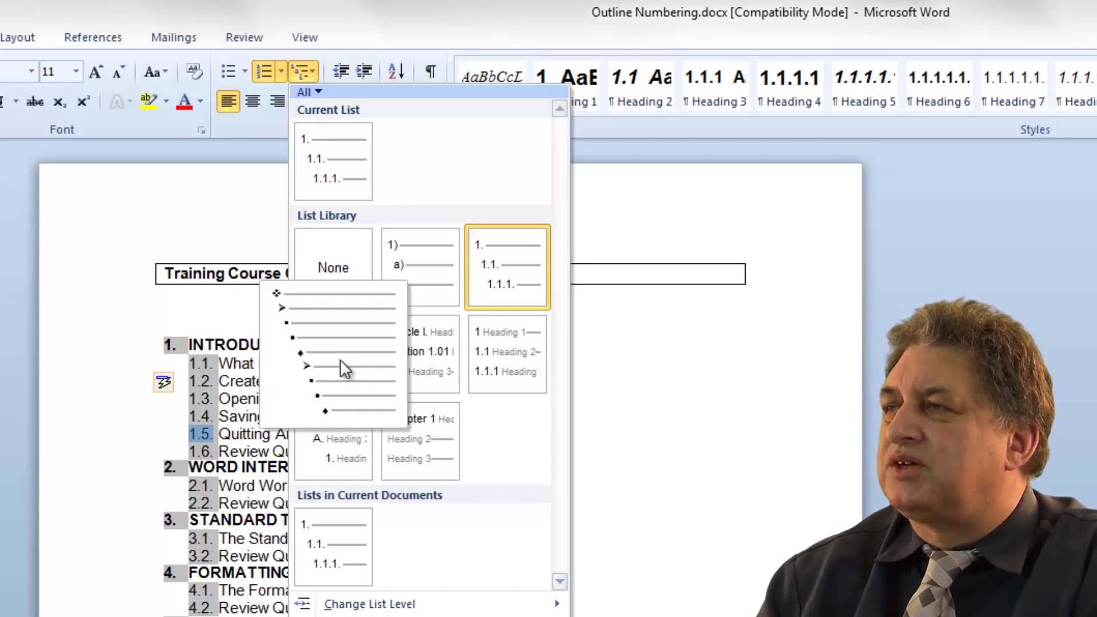
left_click(340, 358)
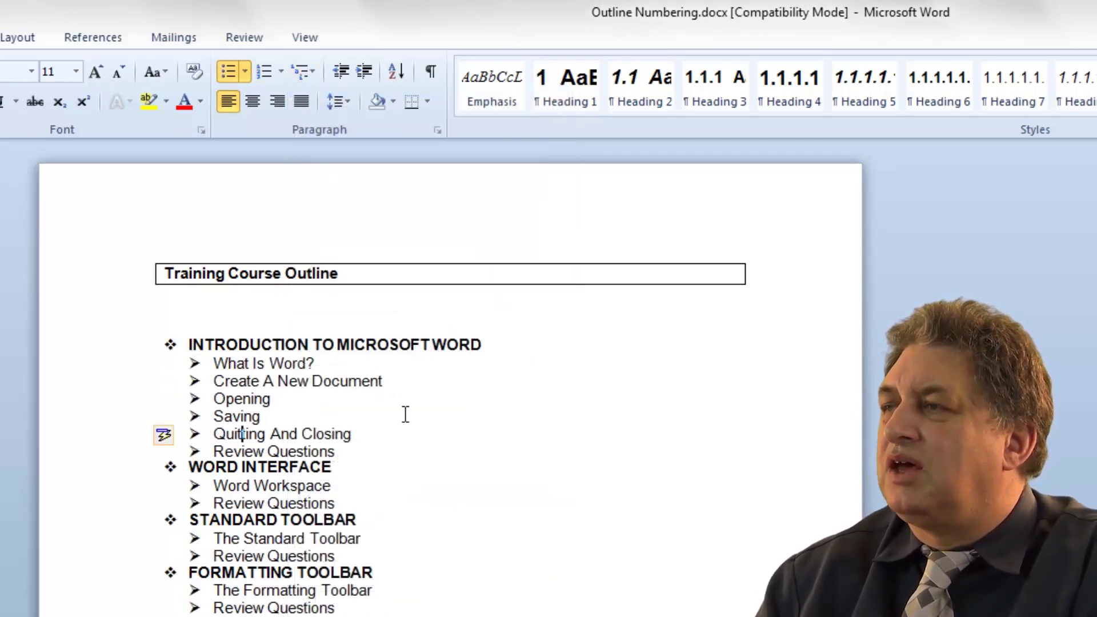
left_click(127, 346)
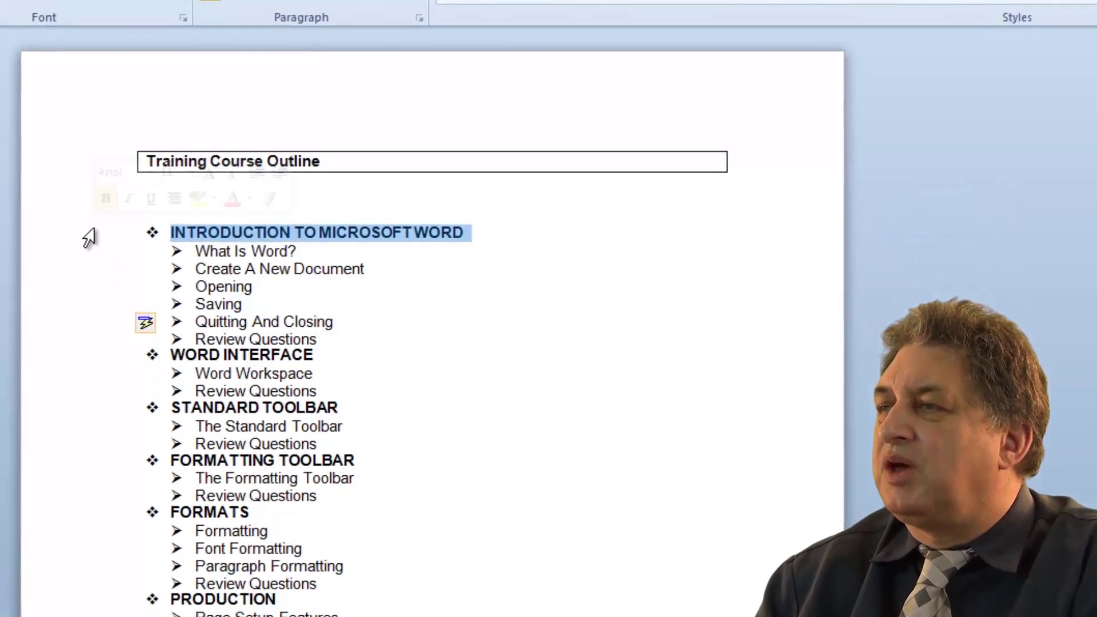
left_click(34, 164)
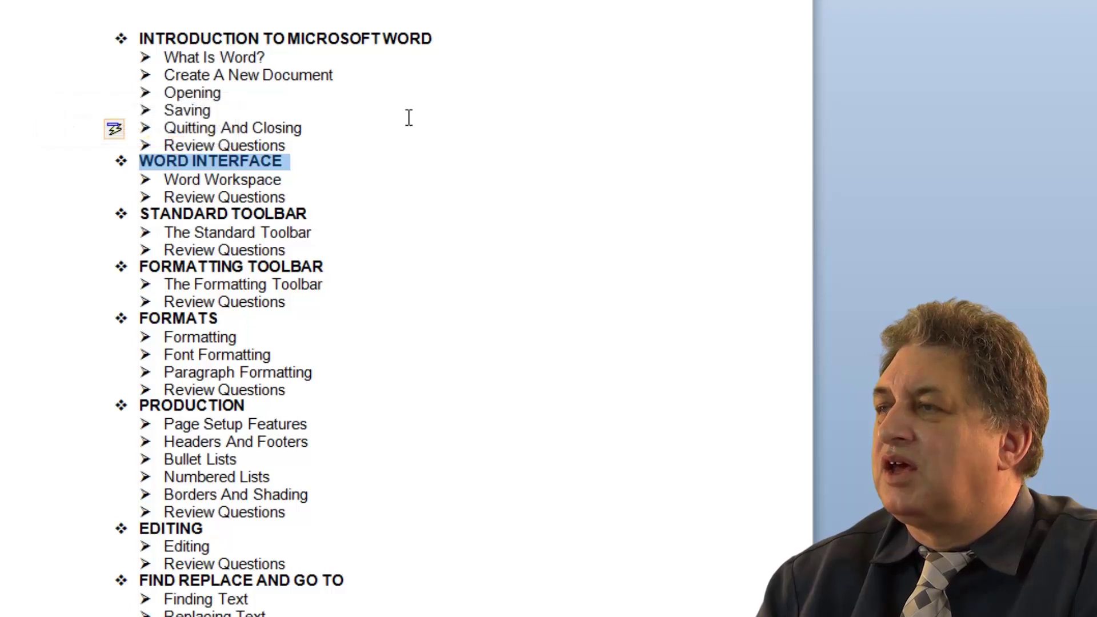
scroll(377, 244, "down", 5)
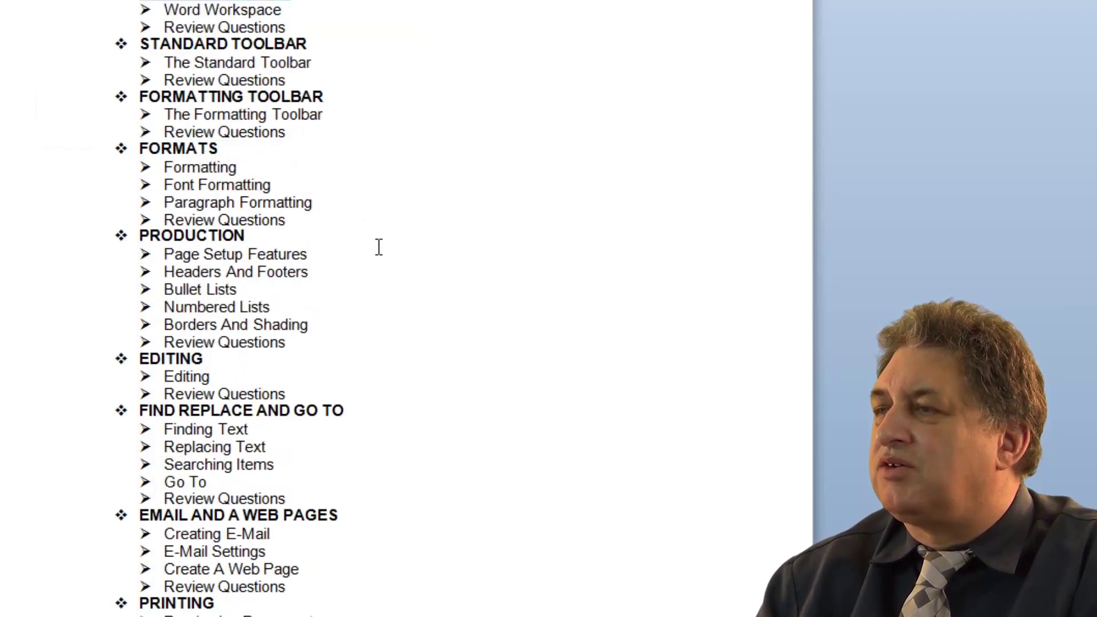
scroll(377, 244, "up", 5)
left_click(241, 130)
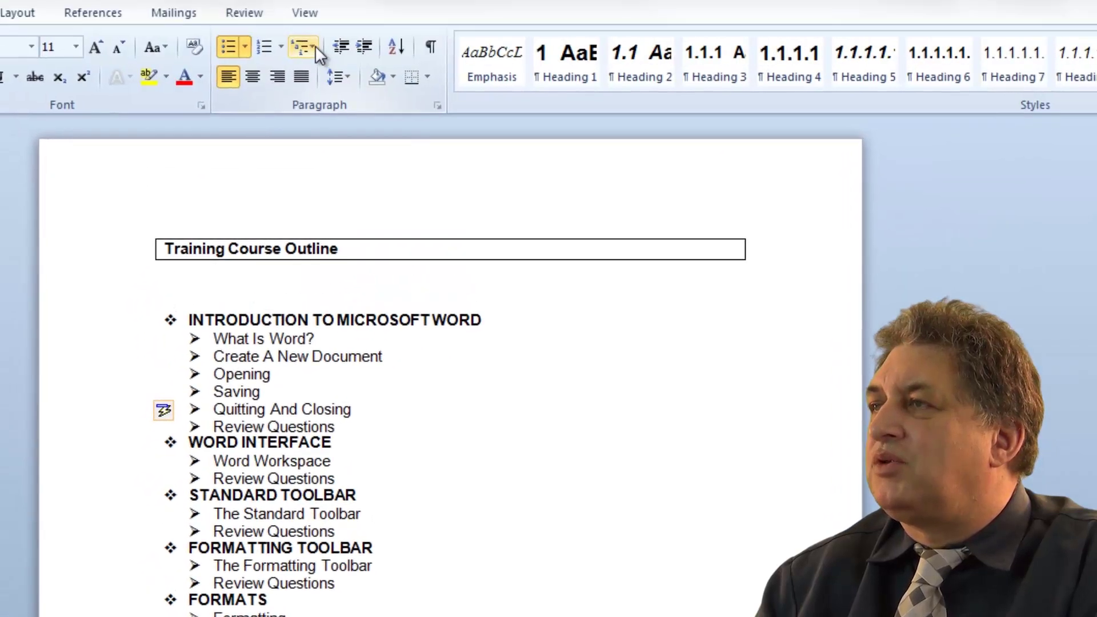
left_click(314, 46)
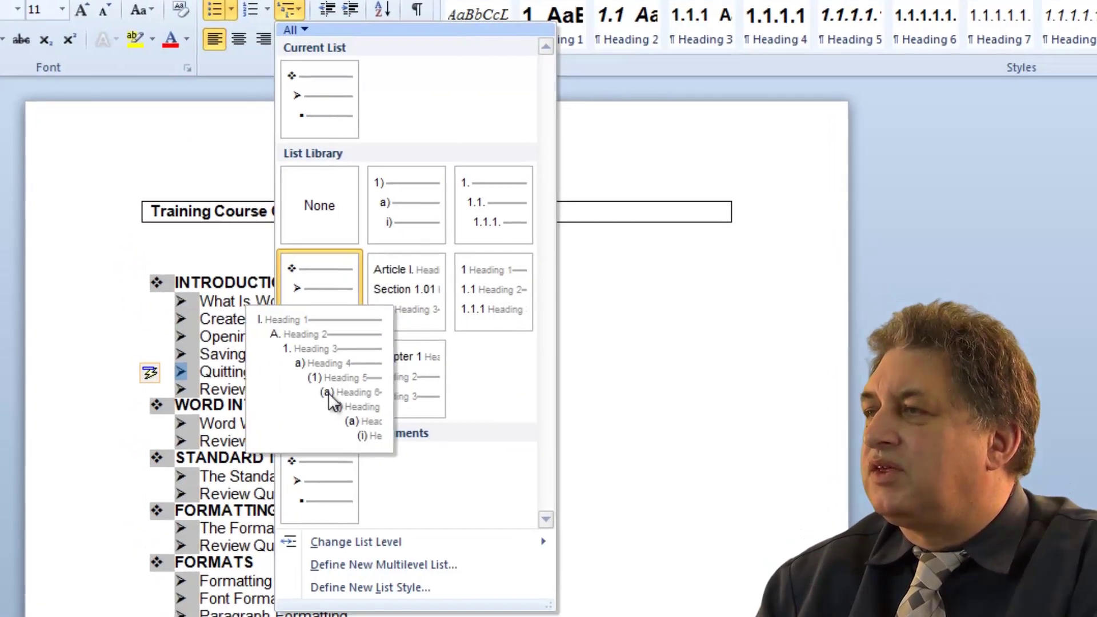
Step: Try I. / A. / 1. numbering, then settle on the Article I. / Section 1.01 style
left_click(344, 430)
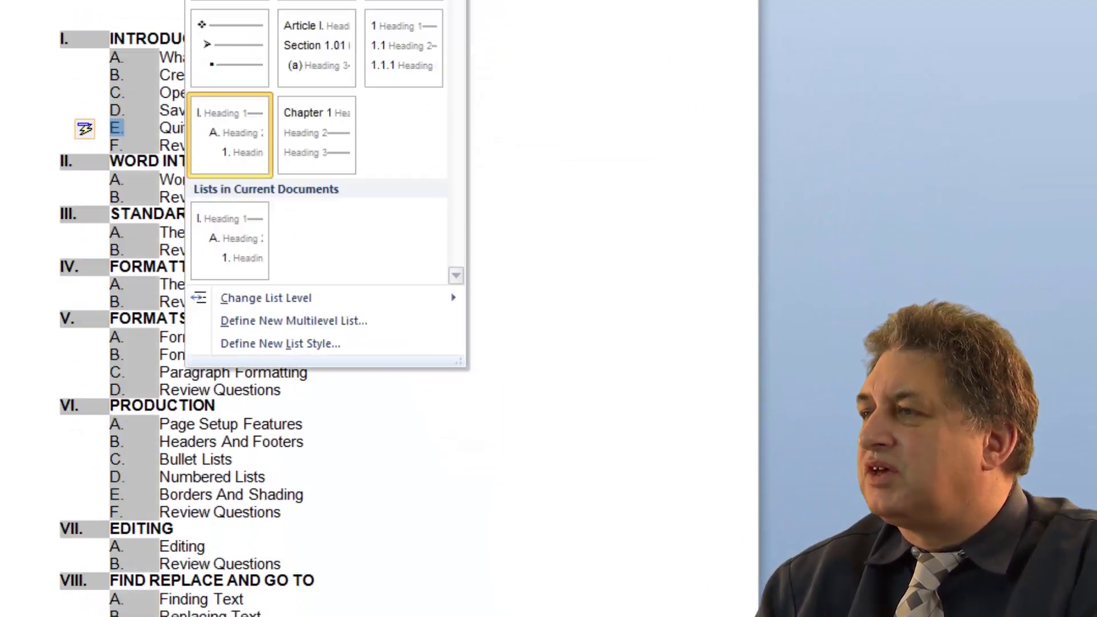
mouse_move(306, 112)
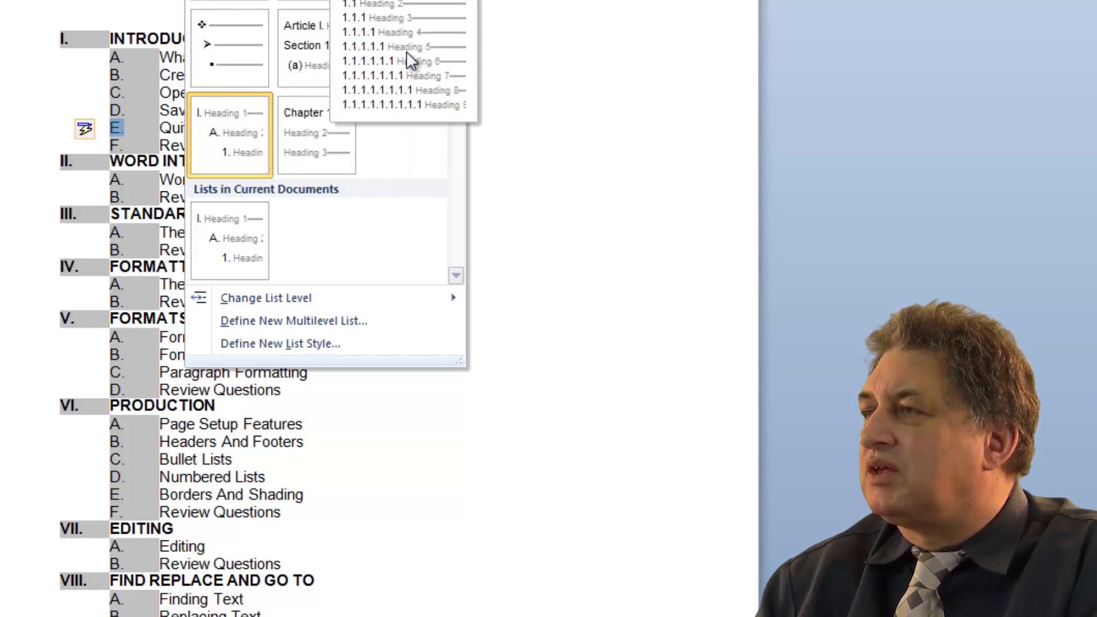
left_click(307, 53)
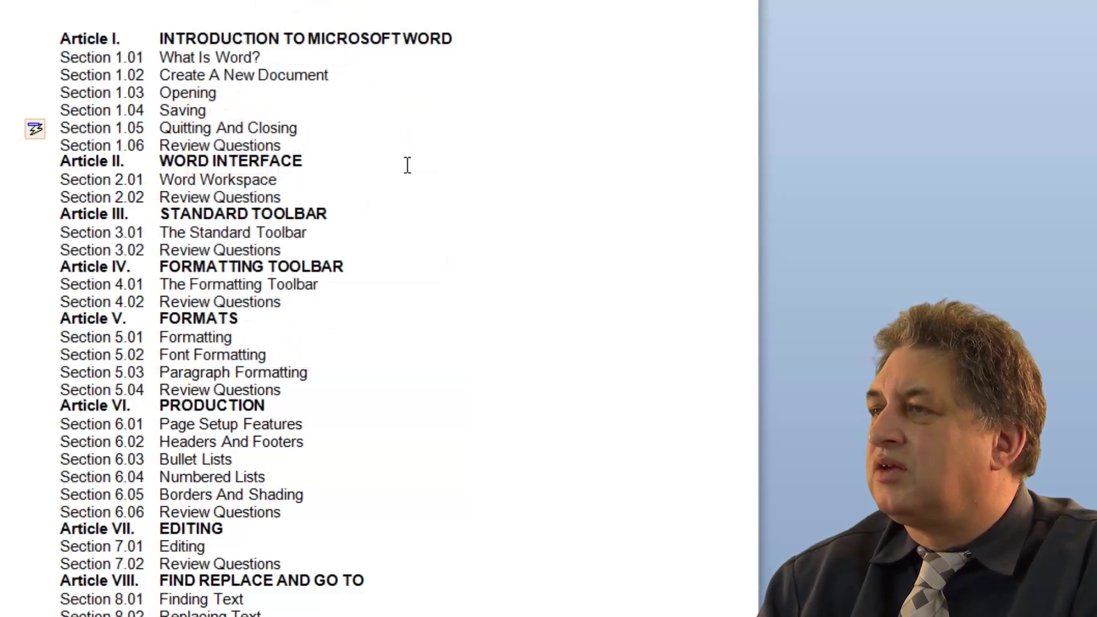